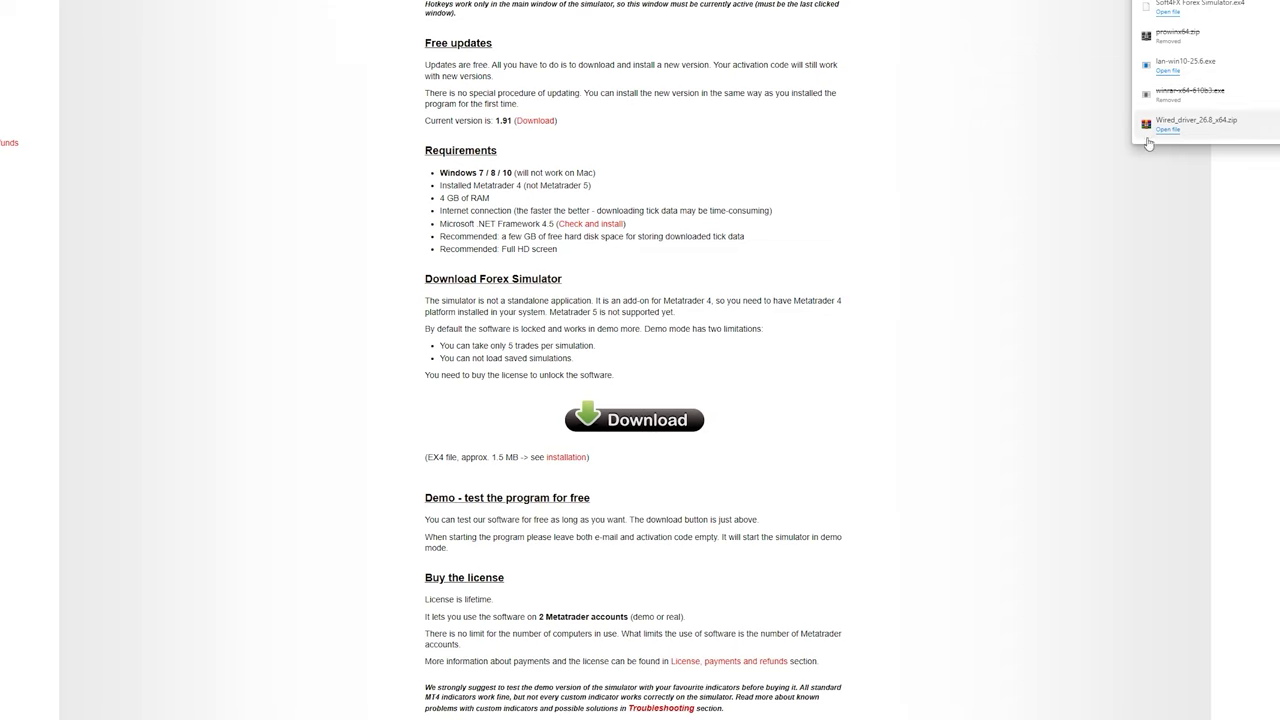
Step: Show the downloaded Soft4FX Forex Simulator.ex4 file in the Downloads folder and select it
click(1198, 8)
drag(585, 321, 463, 261)
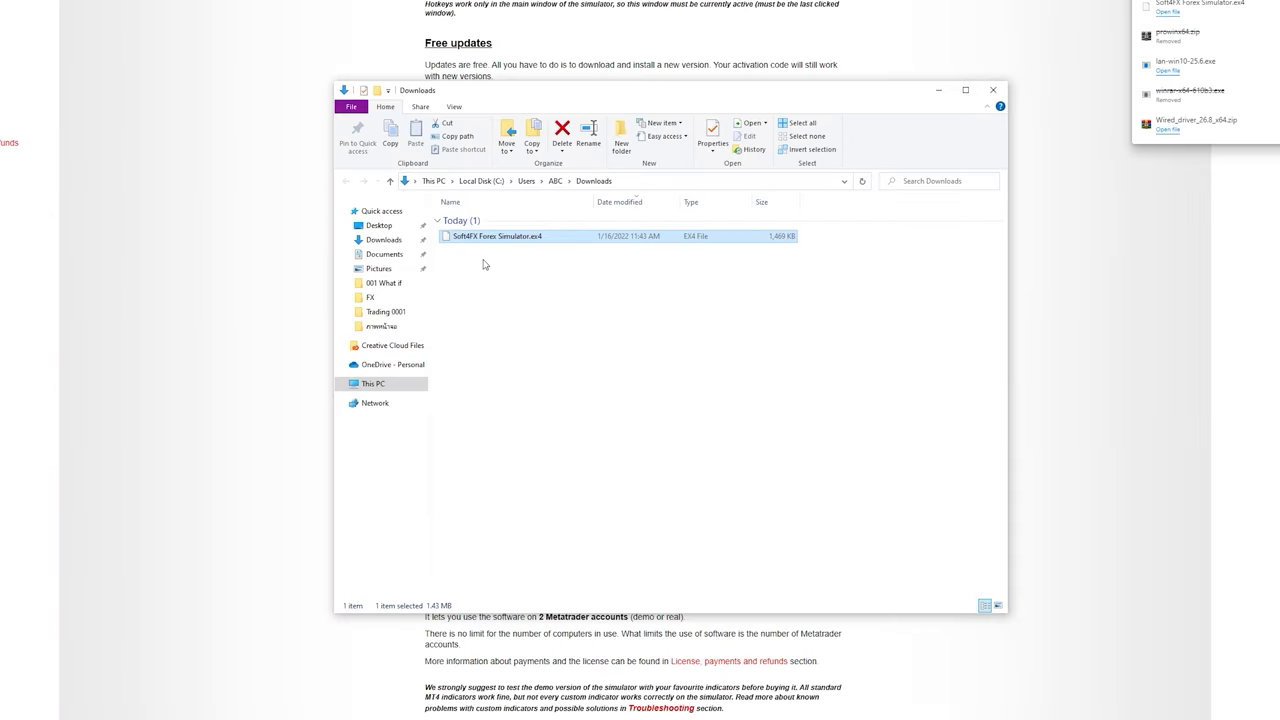
click(500, 278)
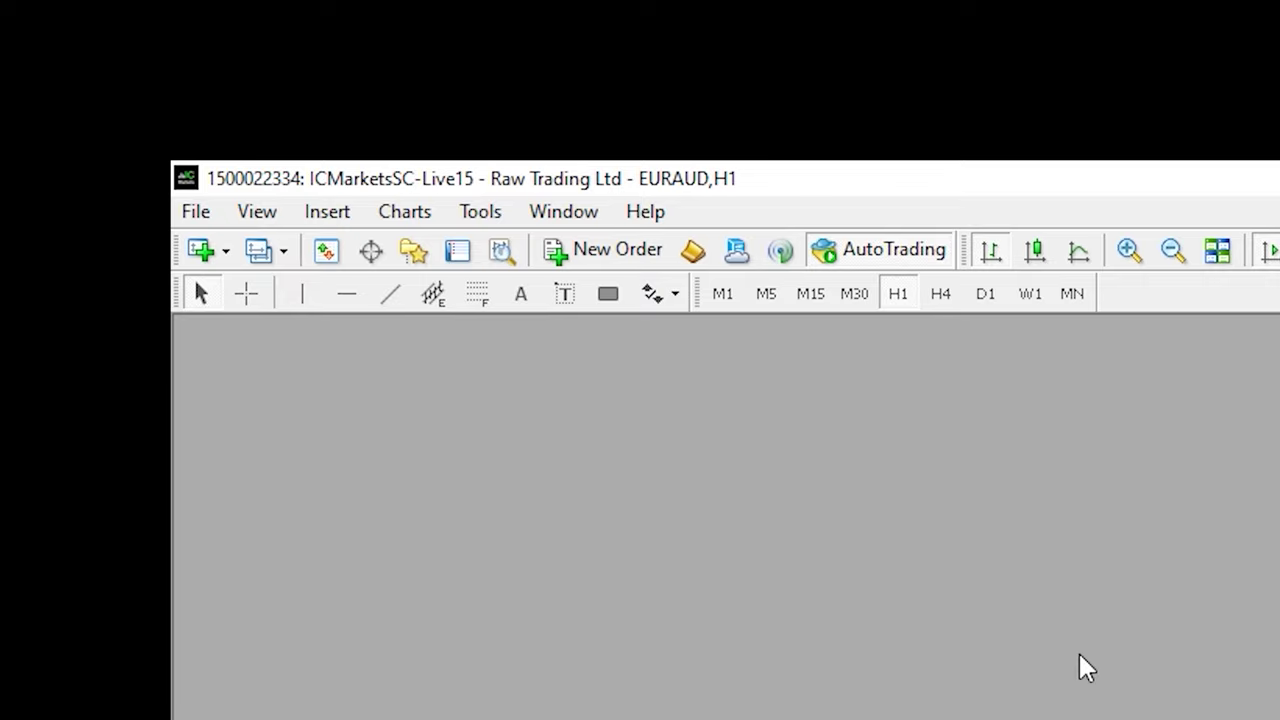
Step: Open the MetaTrader data folder, go to MQL4 > Experts and select Soft4FX Forex Simulator.ex4 there
click(196, 212)
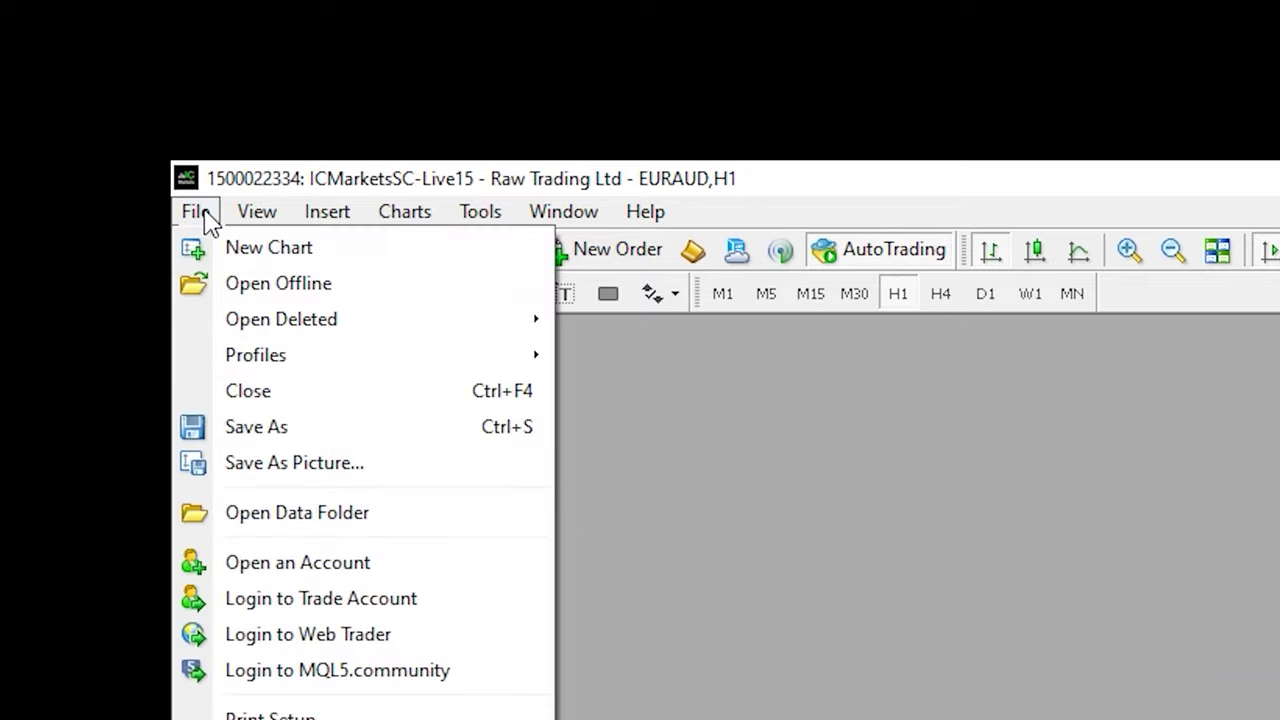
click(285, 515)
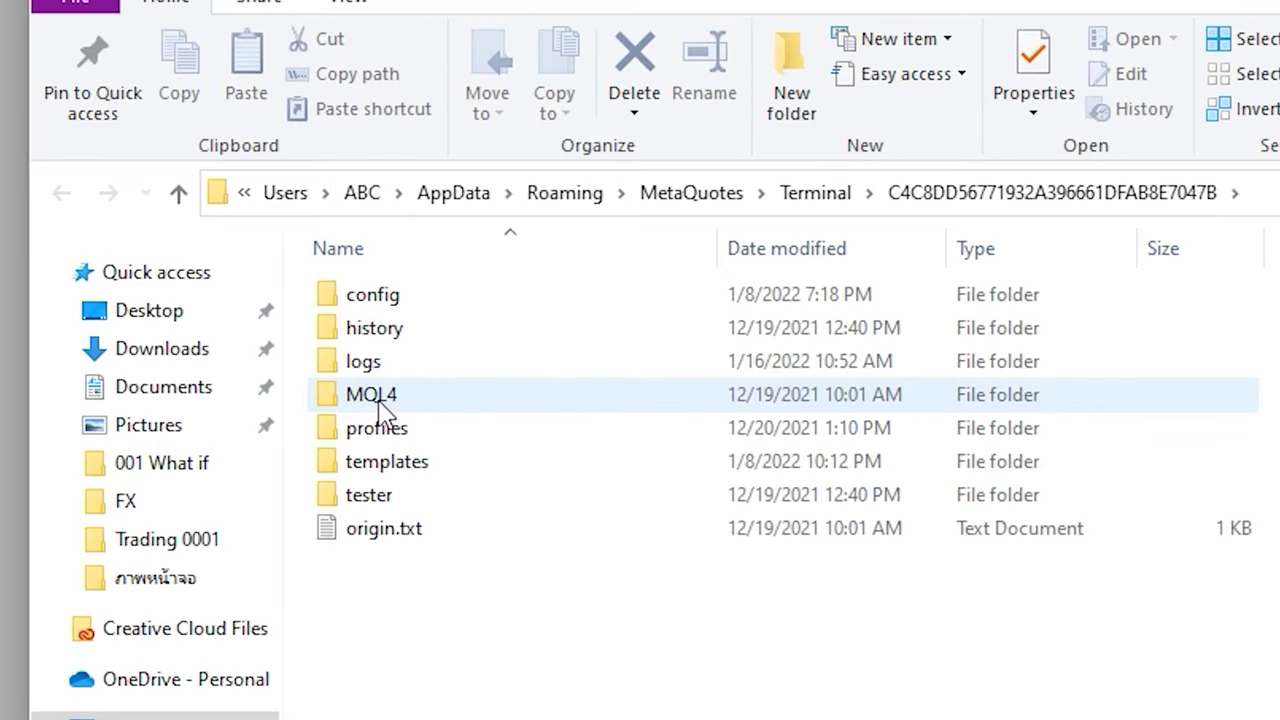
double_click(380, 402)
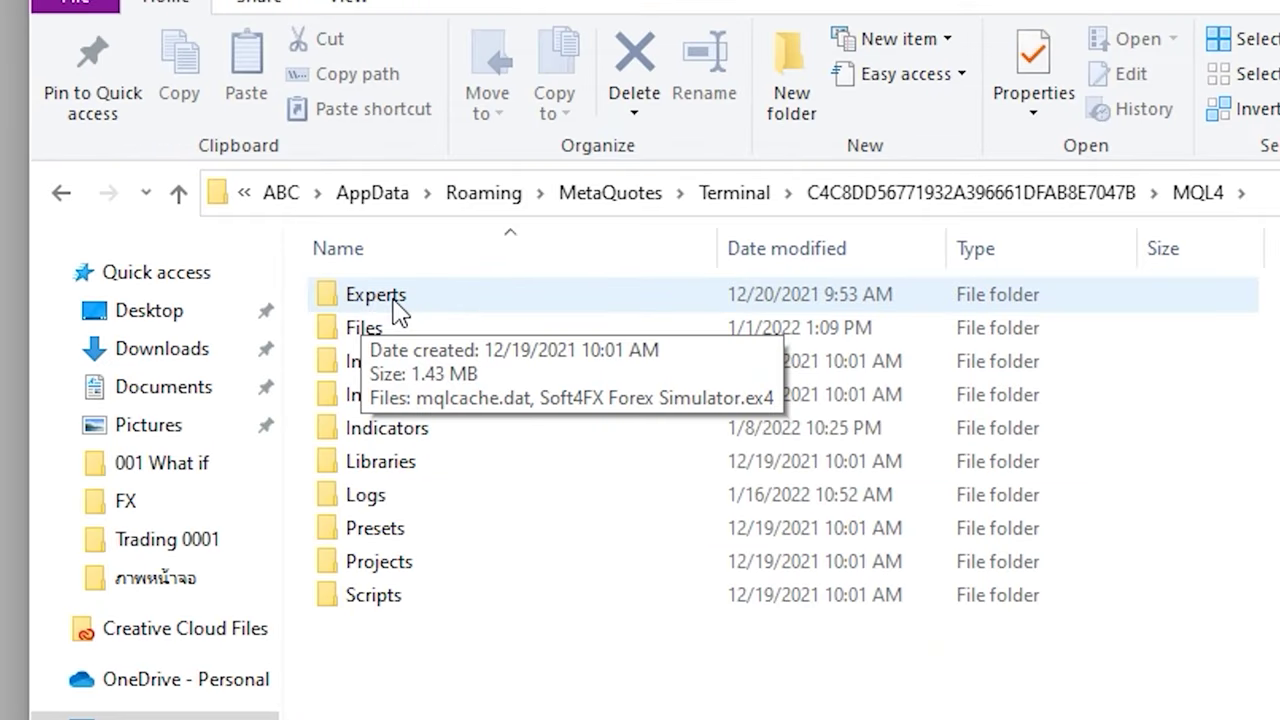
double_click(575, 410)
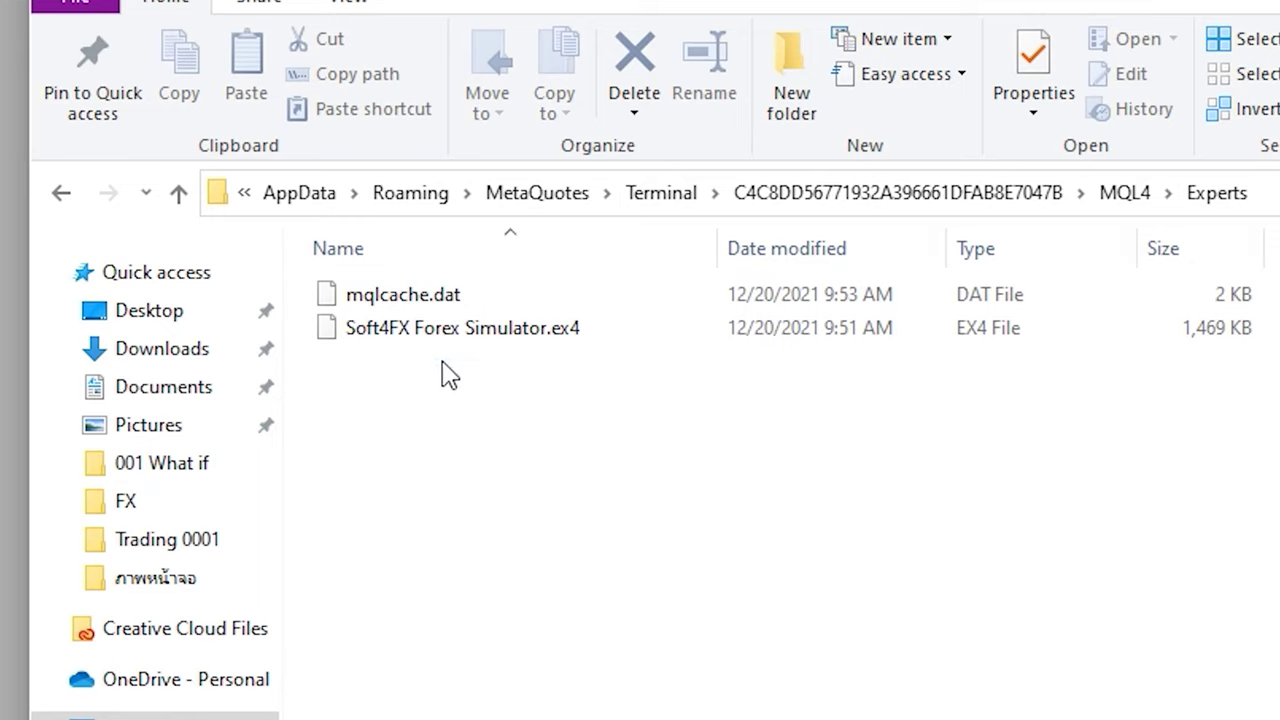
drag(569, 410, 366, 347)
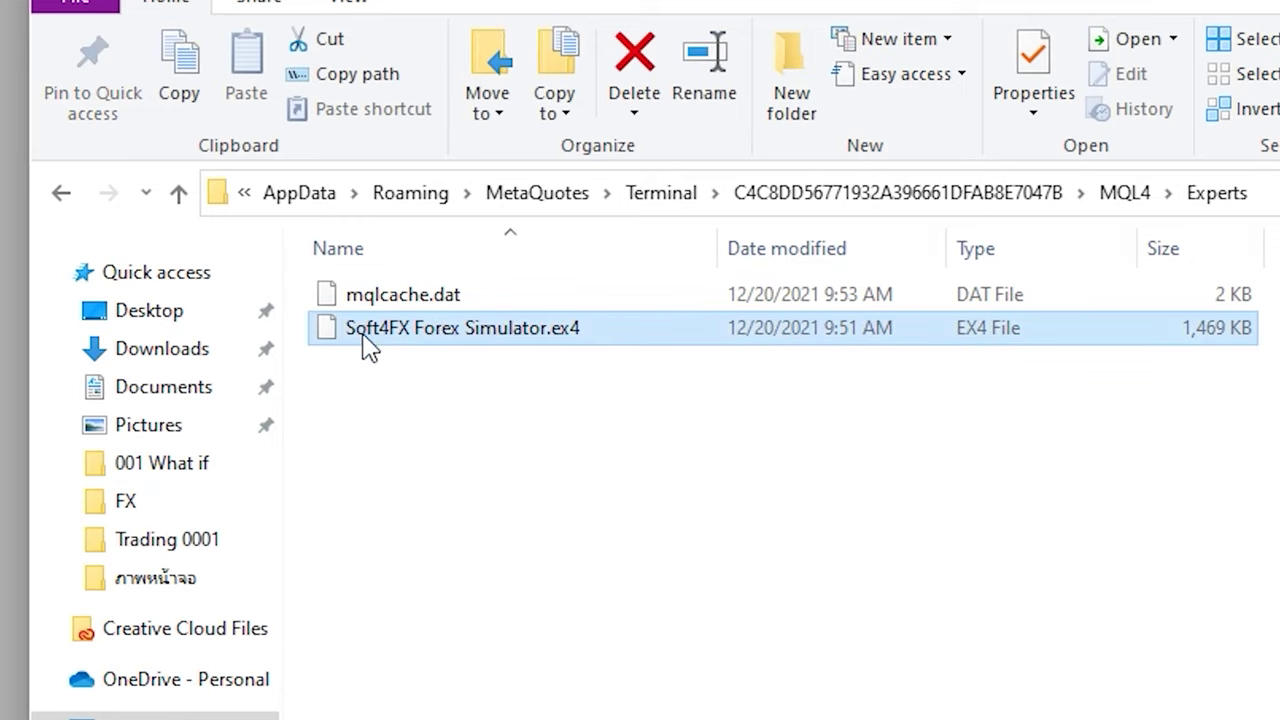
click(498, 449)
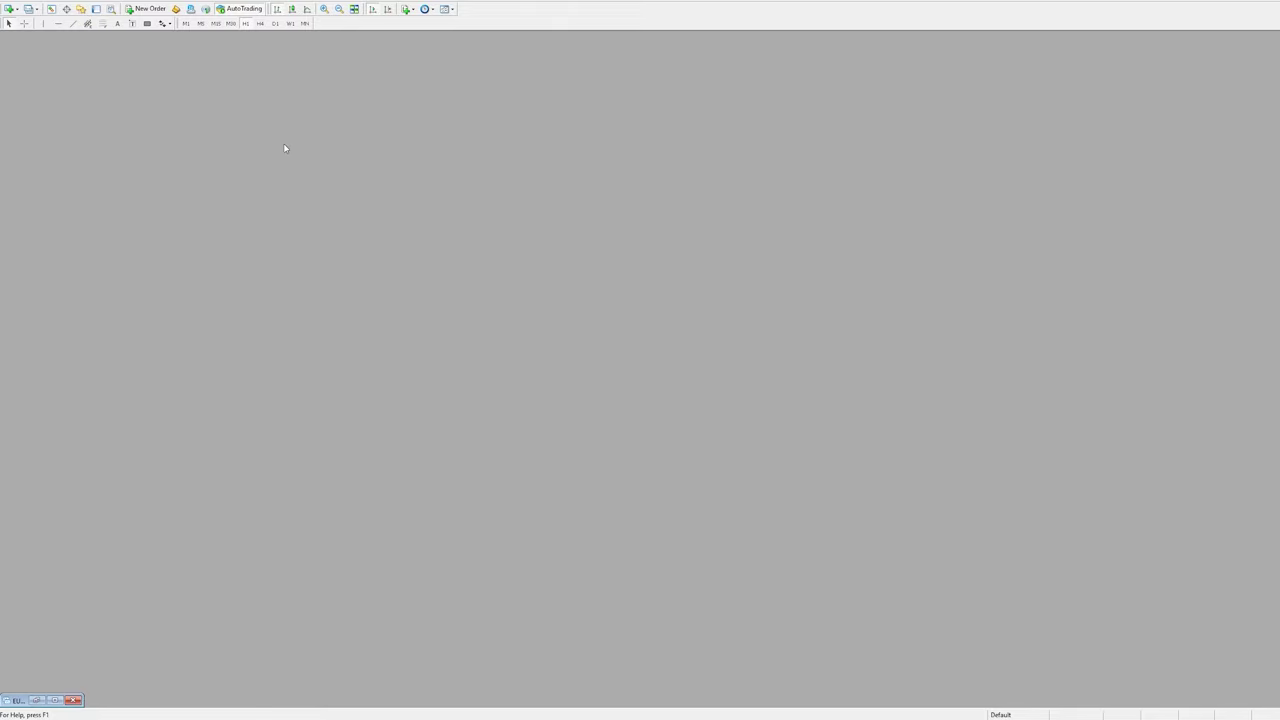
Step: Open a new chart window for EURAUD from the Market Watch symbols
right_click(27, 60)
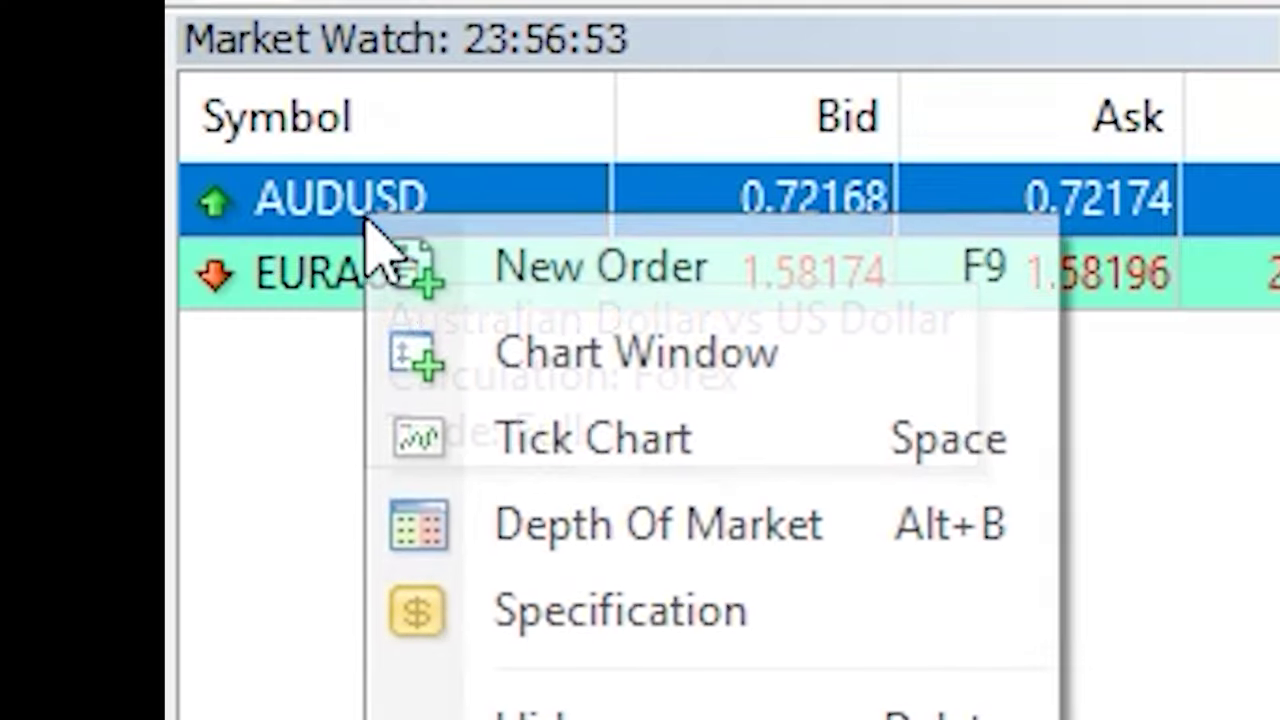
click(20, 87)
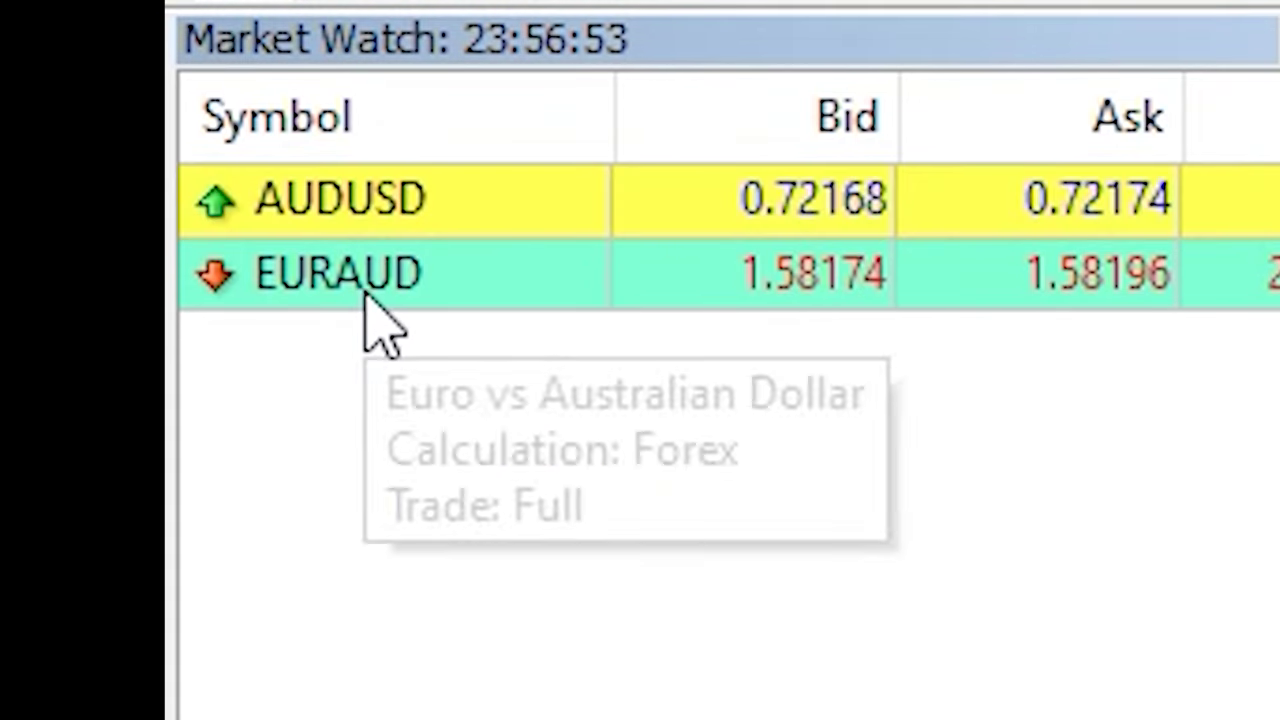
right_click(364, 296)
click(496, 448)
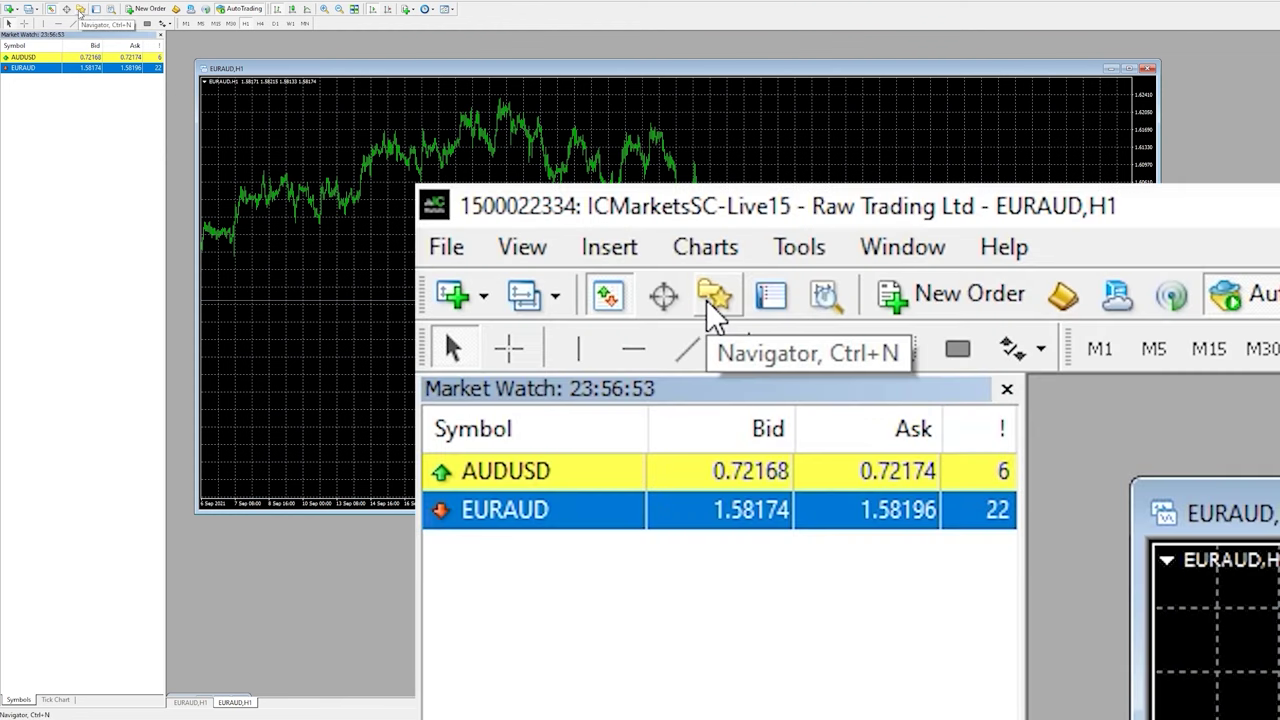
Step: Show the Navigator, refresh the Expert Advisors group and expand it to list its programs
click(81, 9)
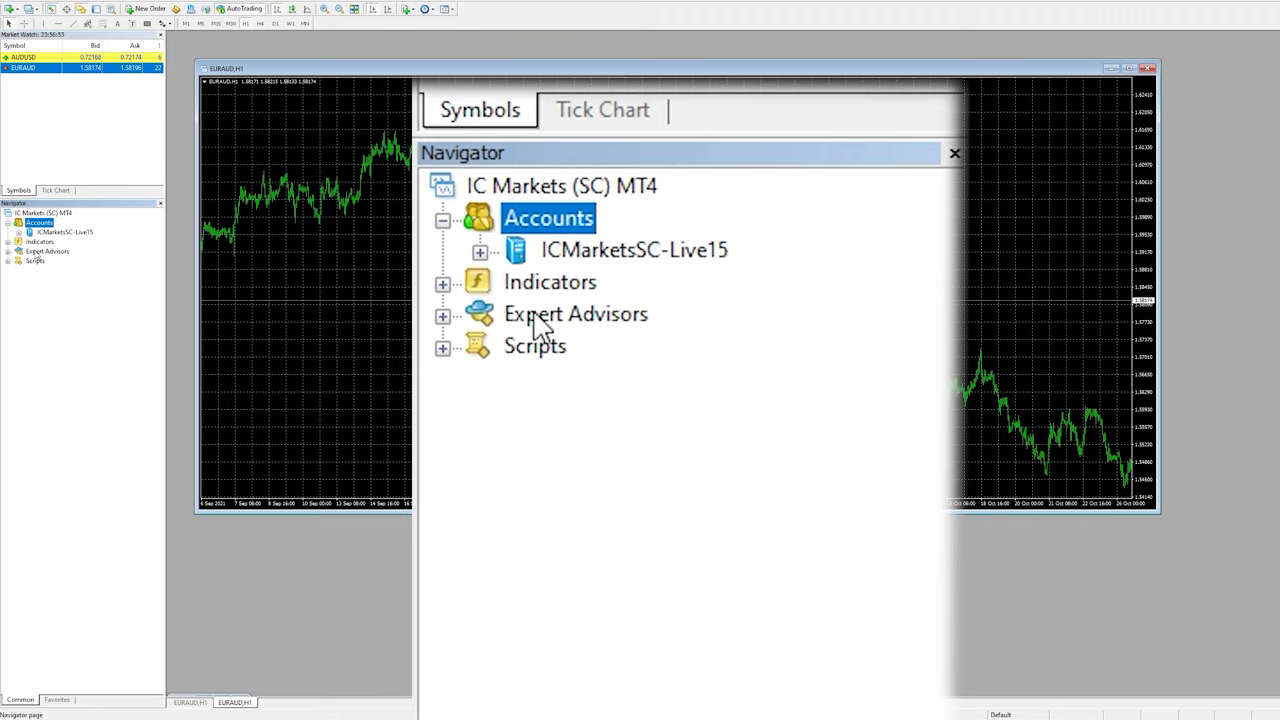
right_click(581, 329)
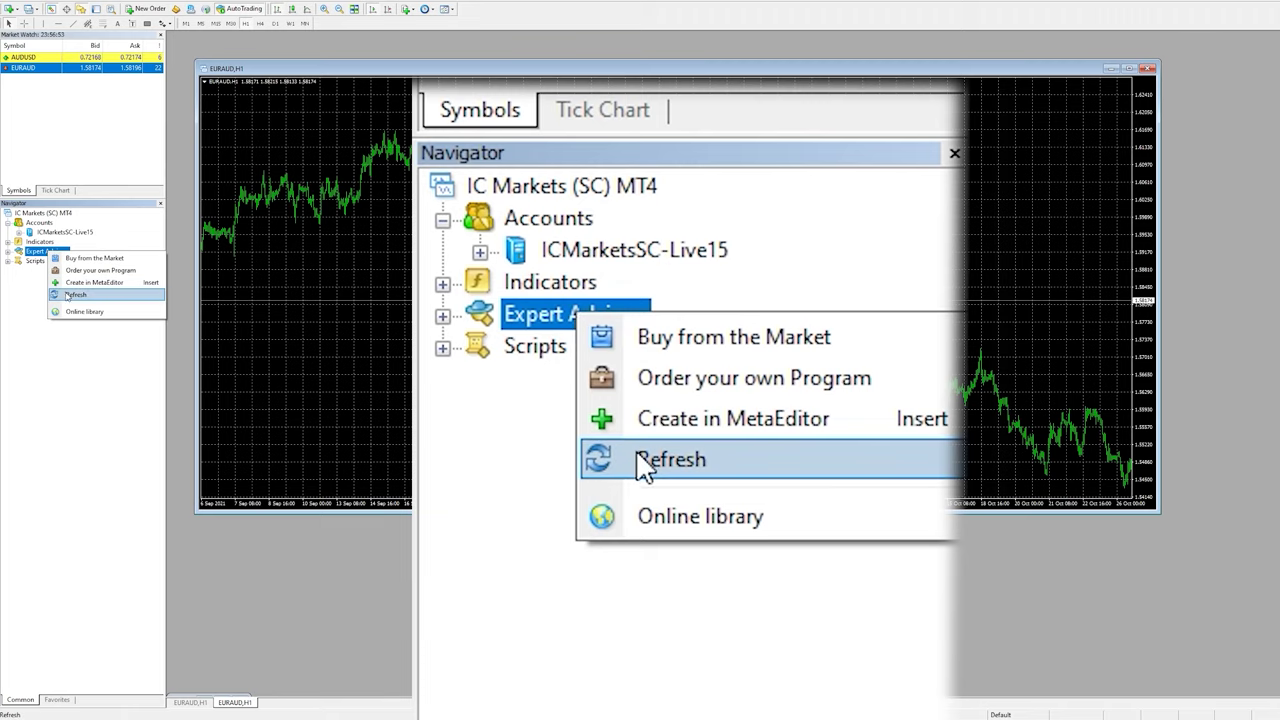
click(58, 294)
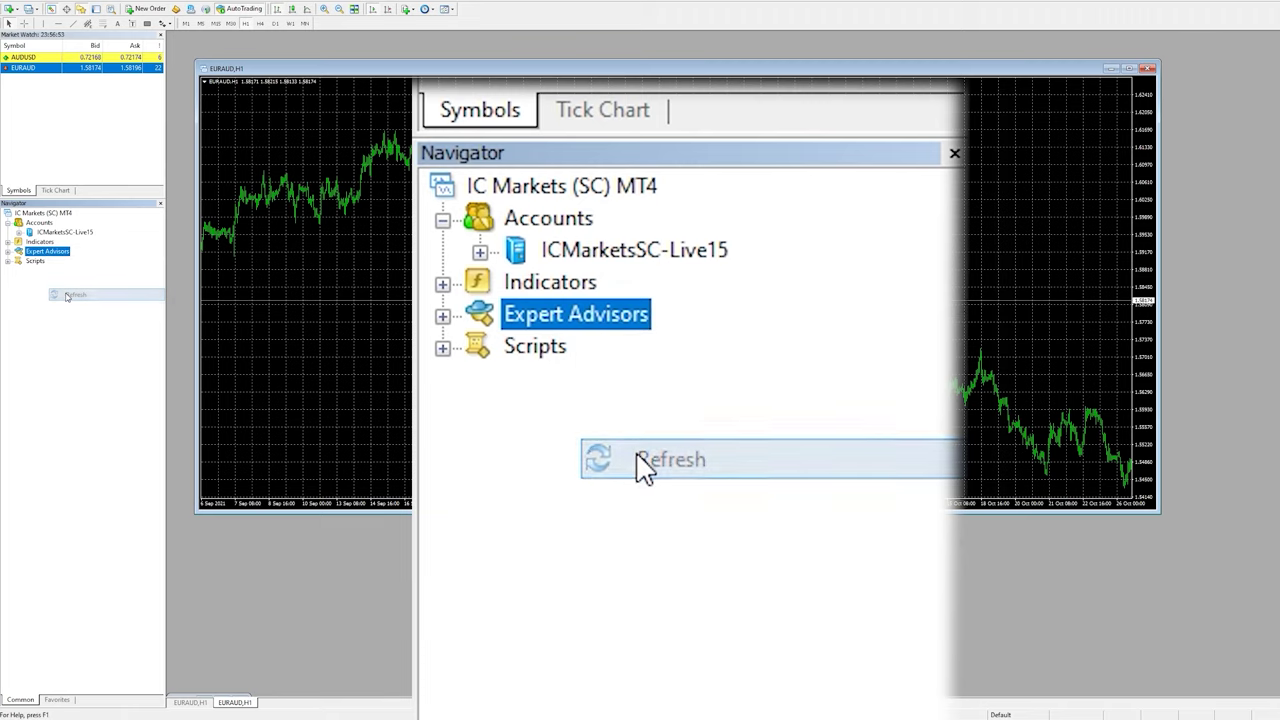
click(443, 317)
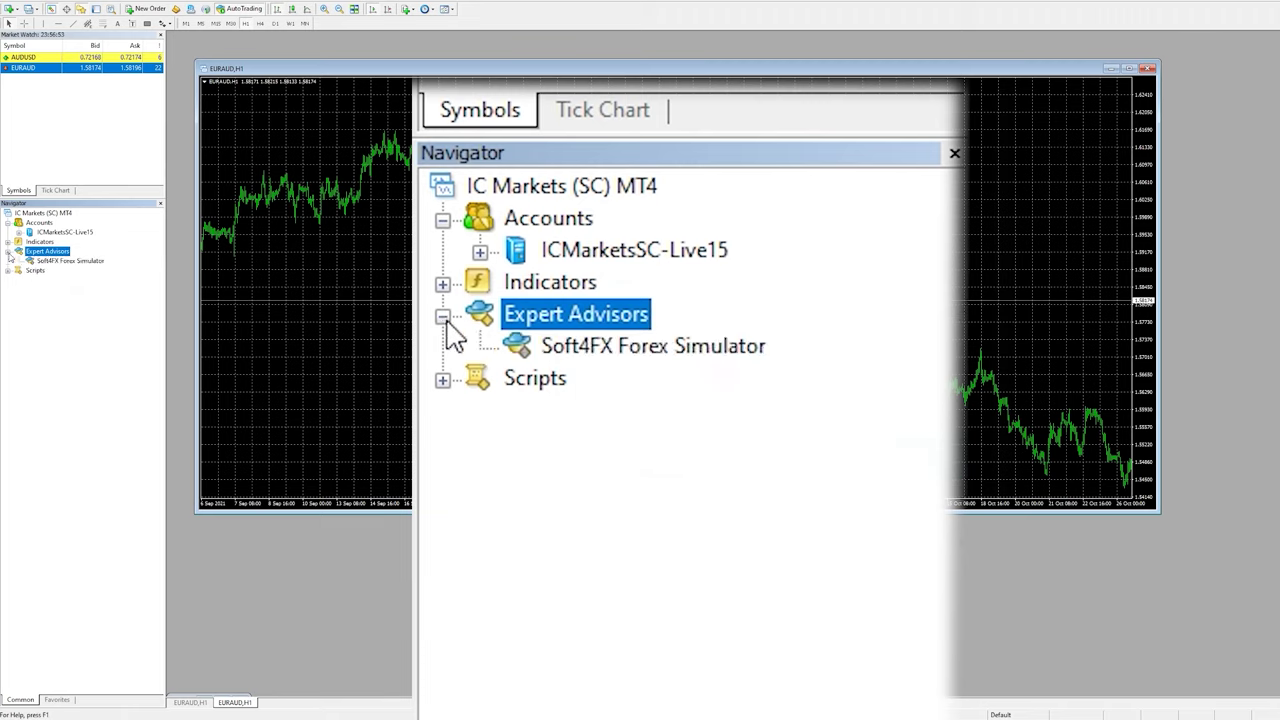
Step: Try to attach the Soft4FX Forex Simulator expert to the EURAUD chart without allowing DLL imports
click(582, 350)
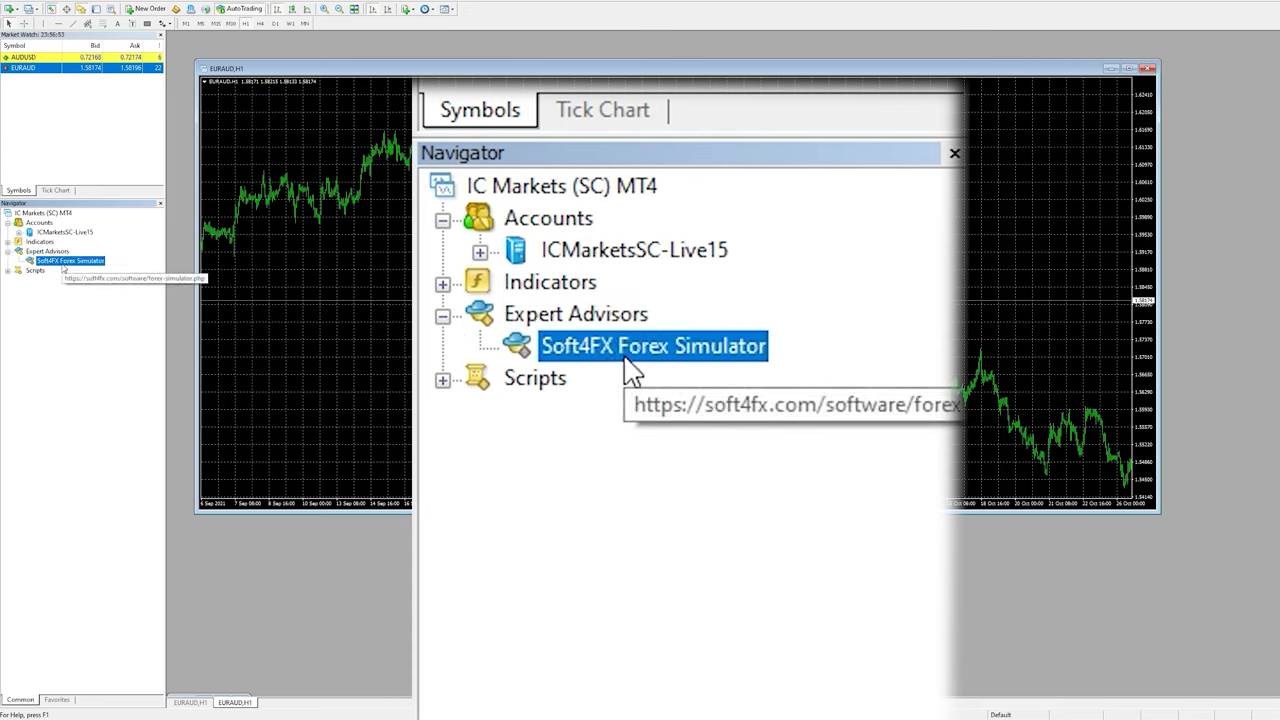
drag(612, 354, 532, 258)
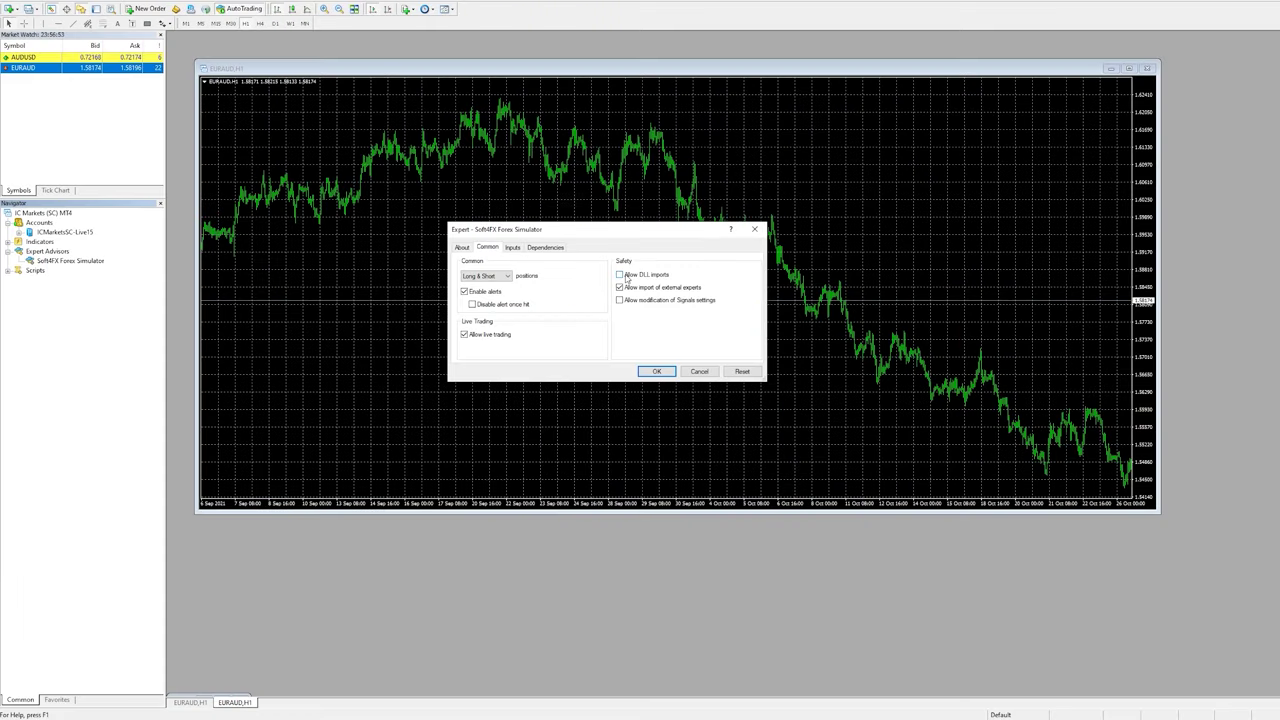
click(592, 670)
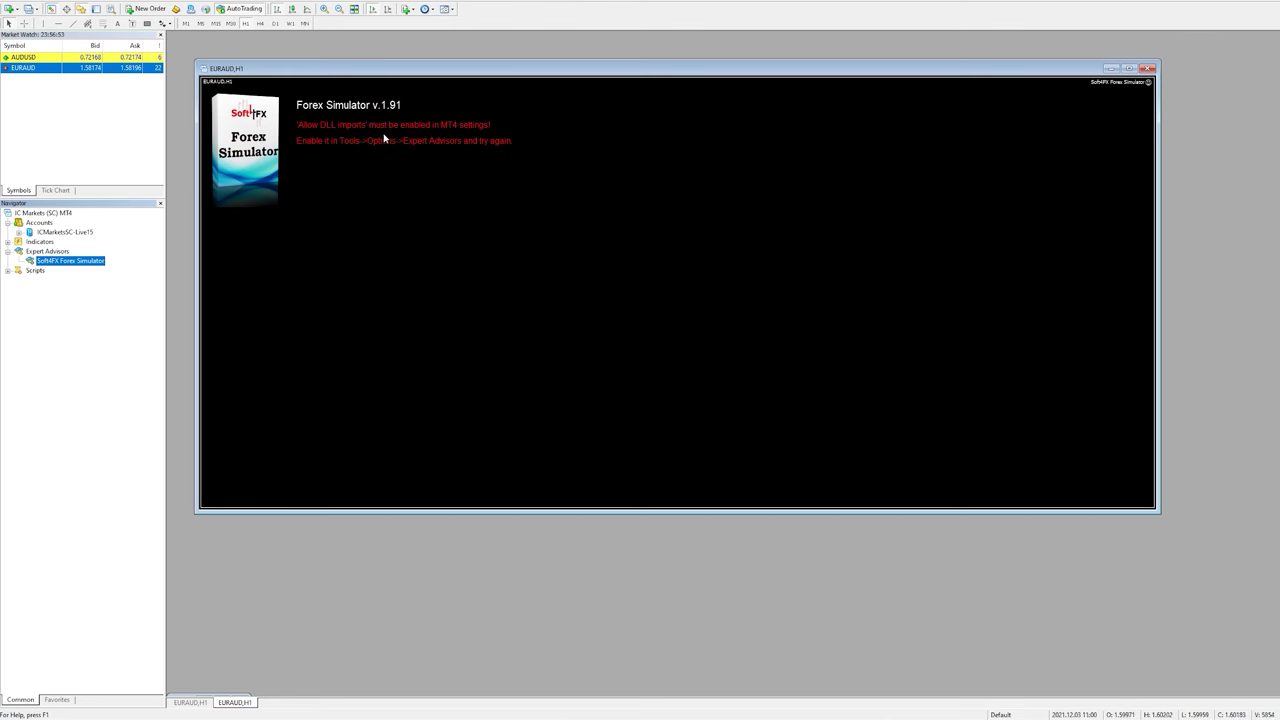
Step: Attach the Soft4FX Forex Simulator to the EURAUD chart again, replacing the running instance, with Allow DLL imports enabled
drag(81, 263, 452, 251)
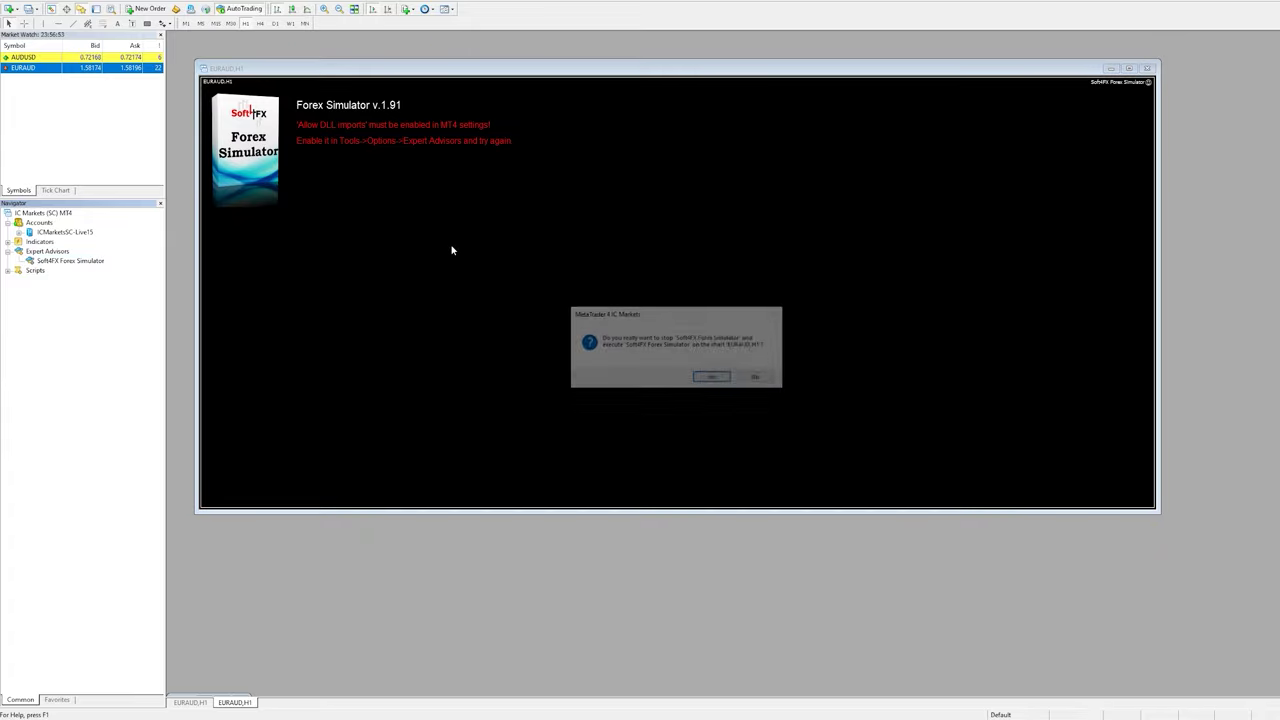
click(712, 379)
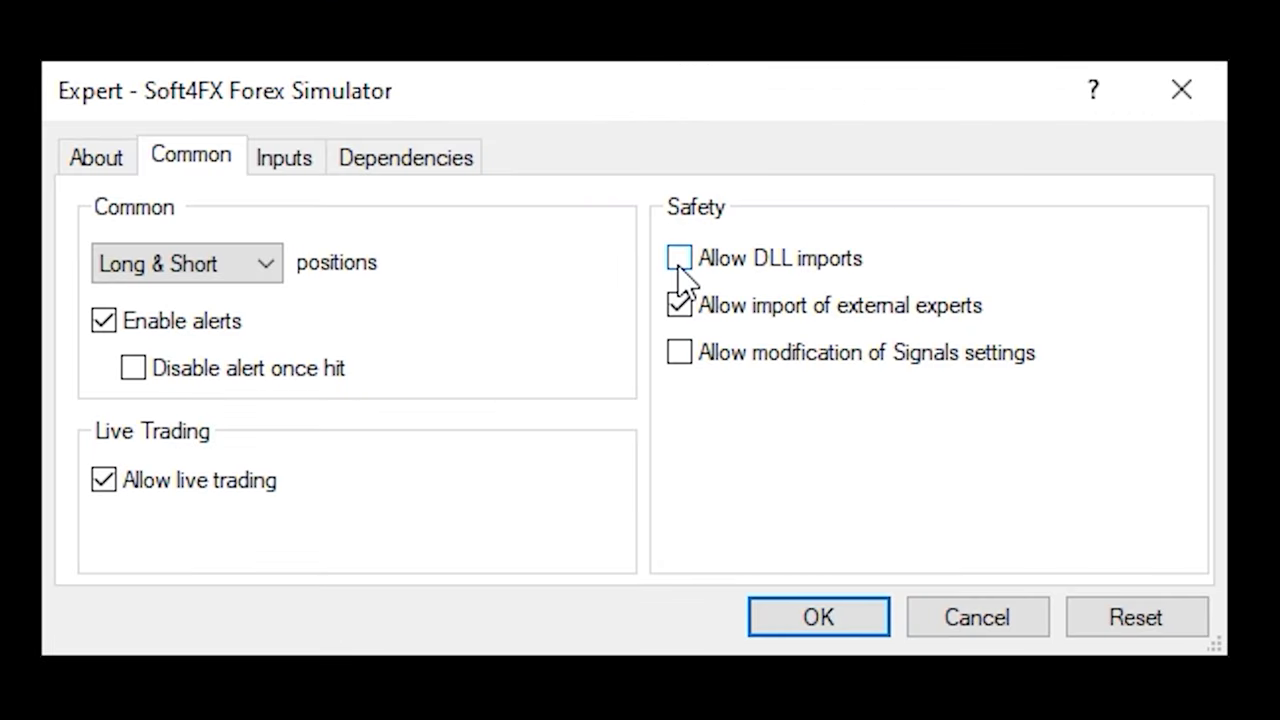
click(679, 259)
click(818, 617)
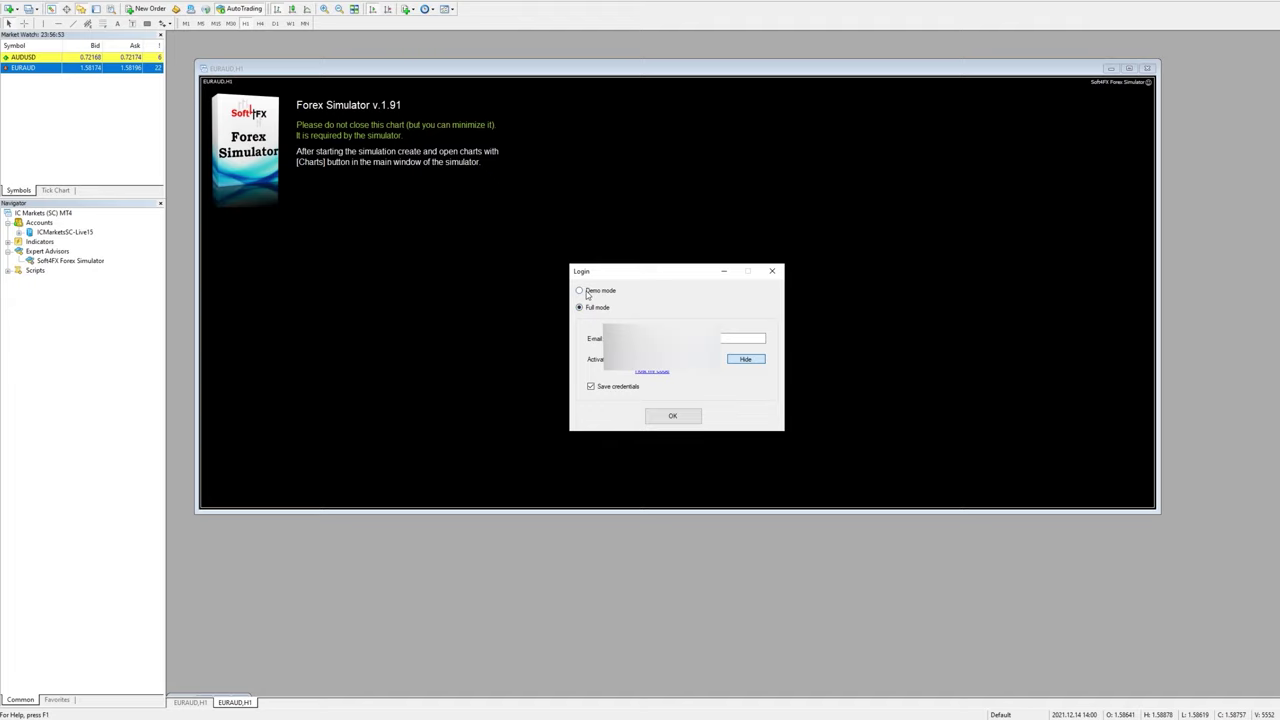
Step: Log in to the simulator in Demo mode and close Market Watch and the Navigator
click(587, 295)
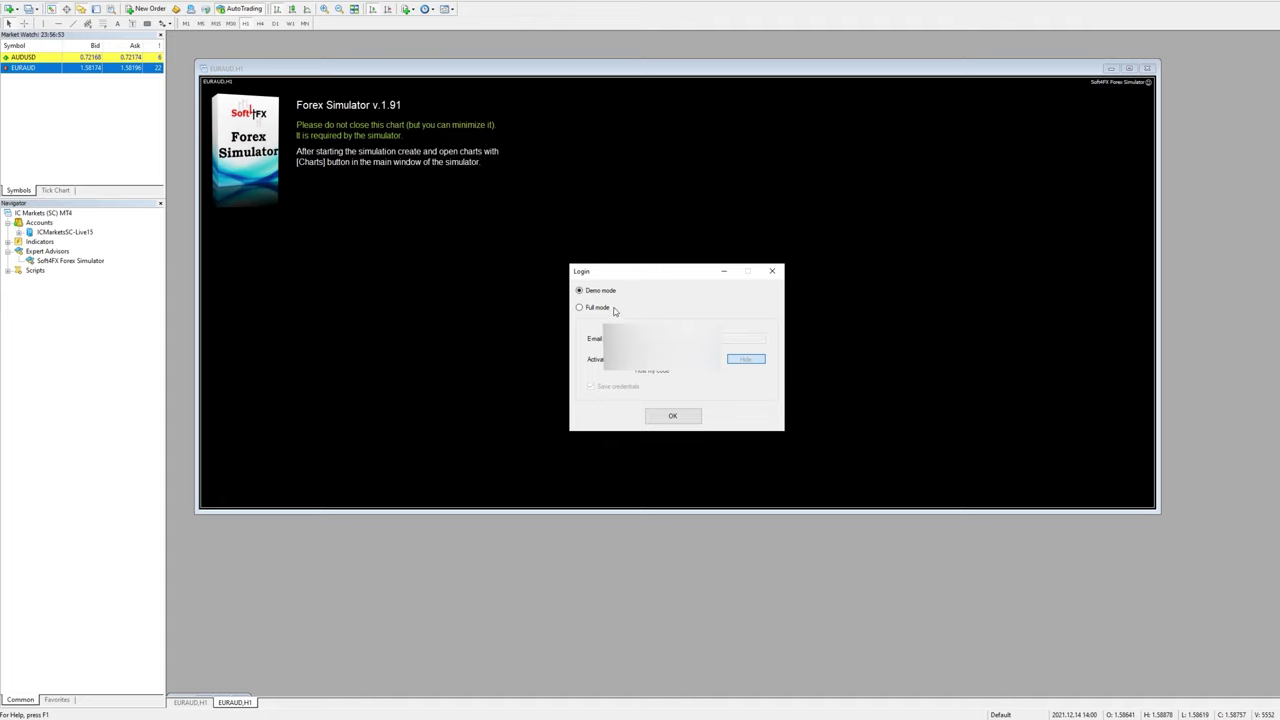
click(675, 422)
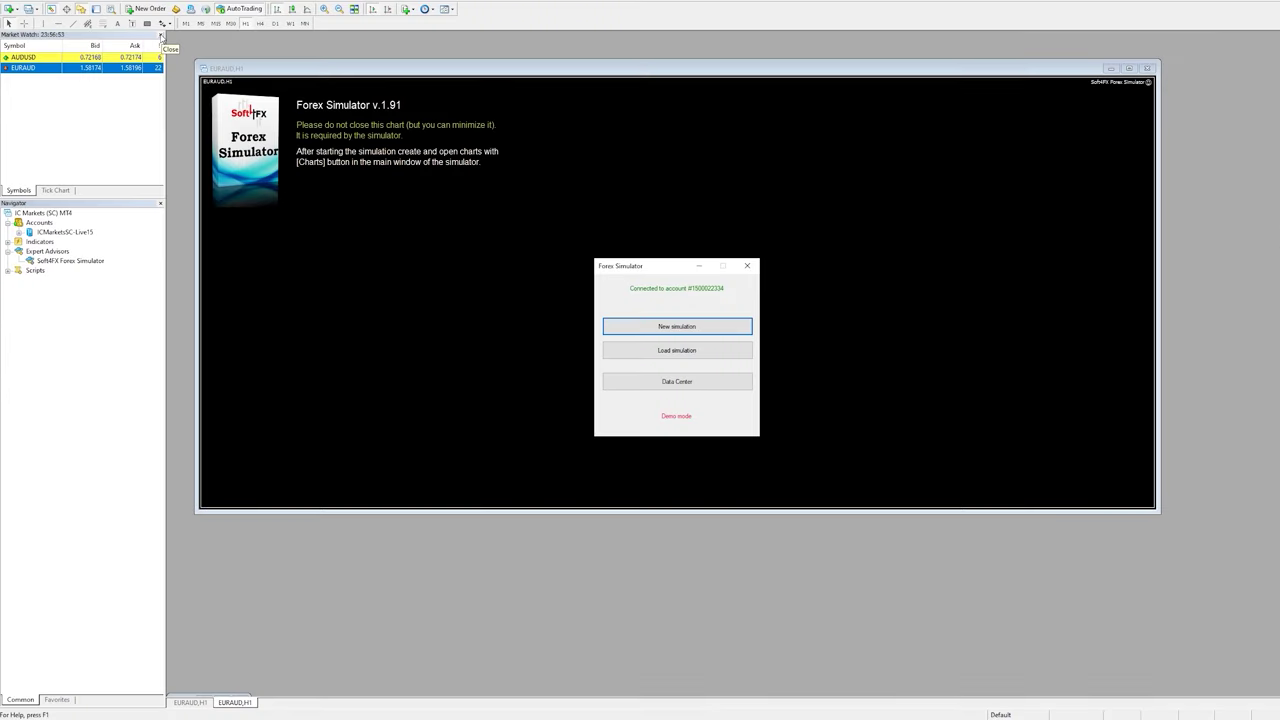
click(1020, 353)
click(1020, 353)
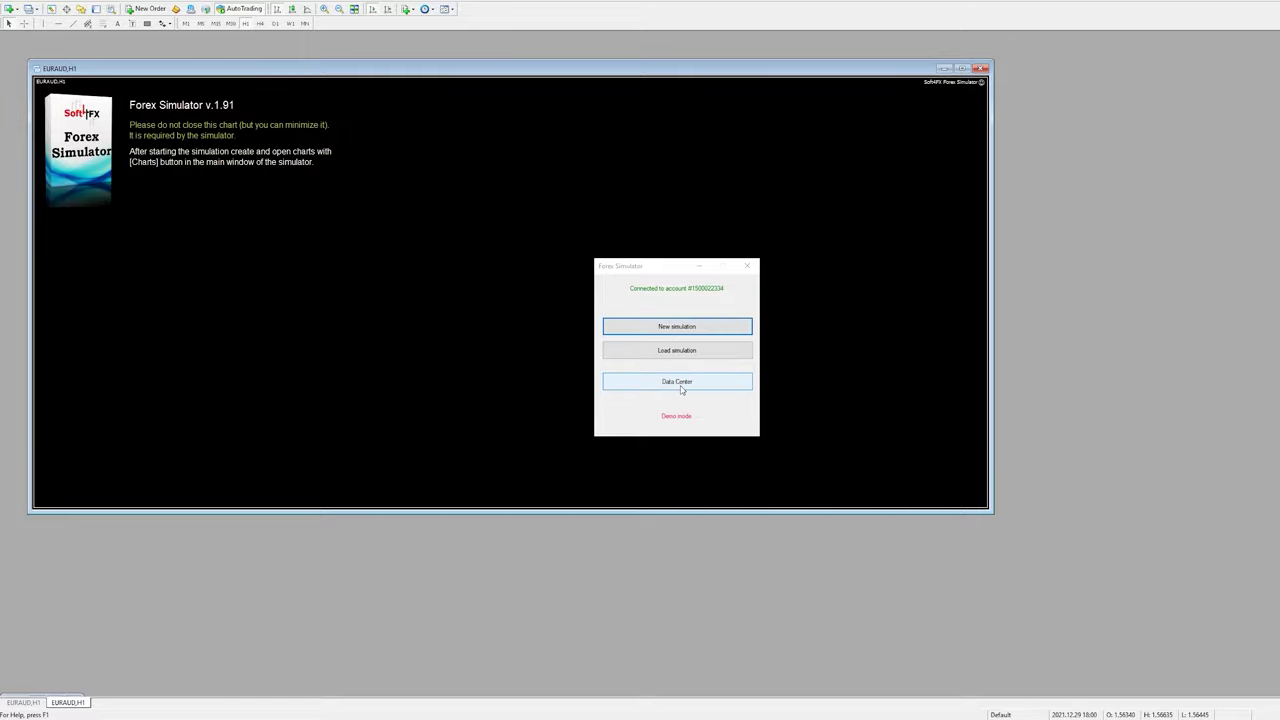
Step: Open the simulator's Data Center, switch the data provider to TrueFX and set it back to Dukascopy
click(680, 388)
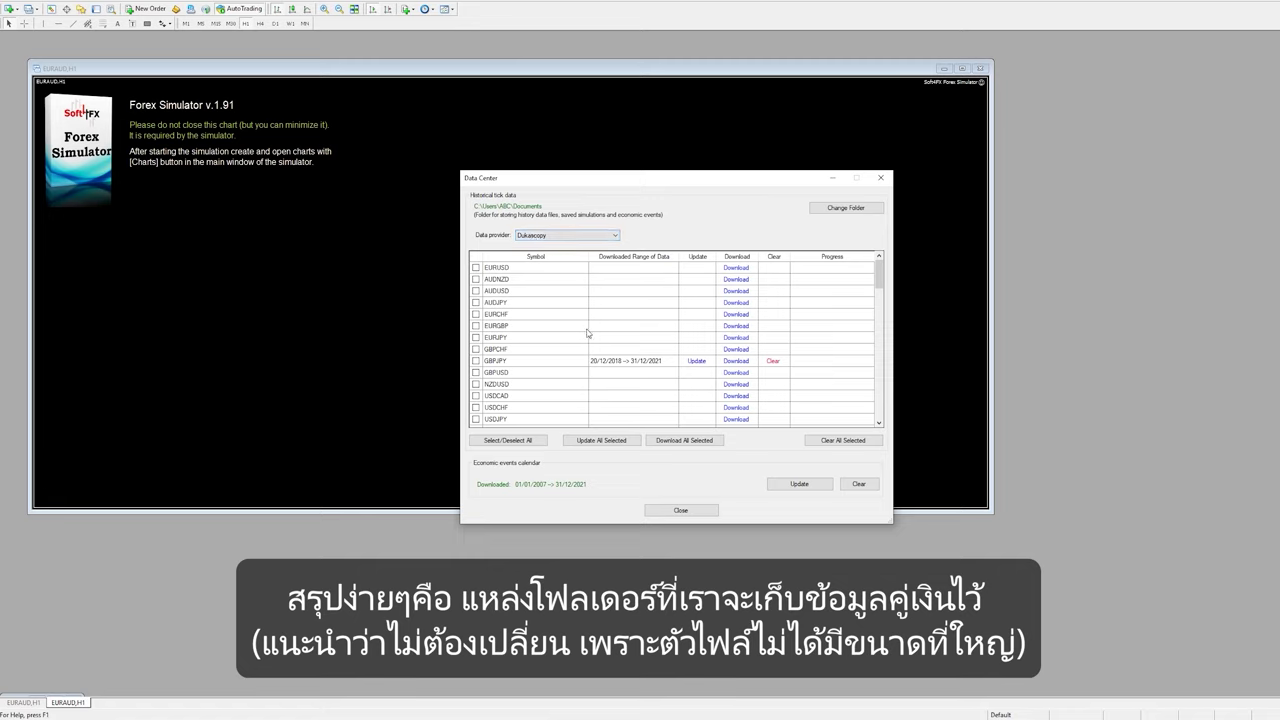
click(520, 240)
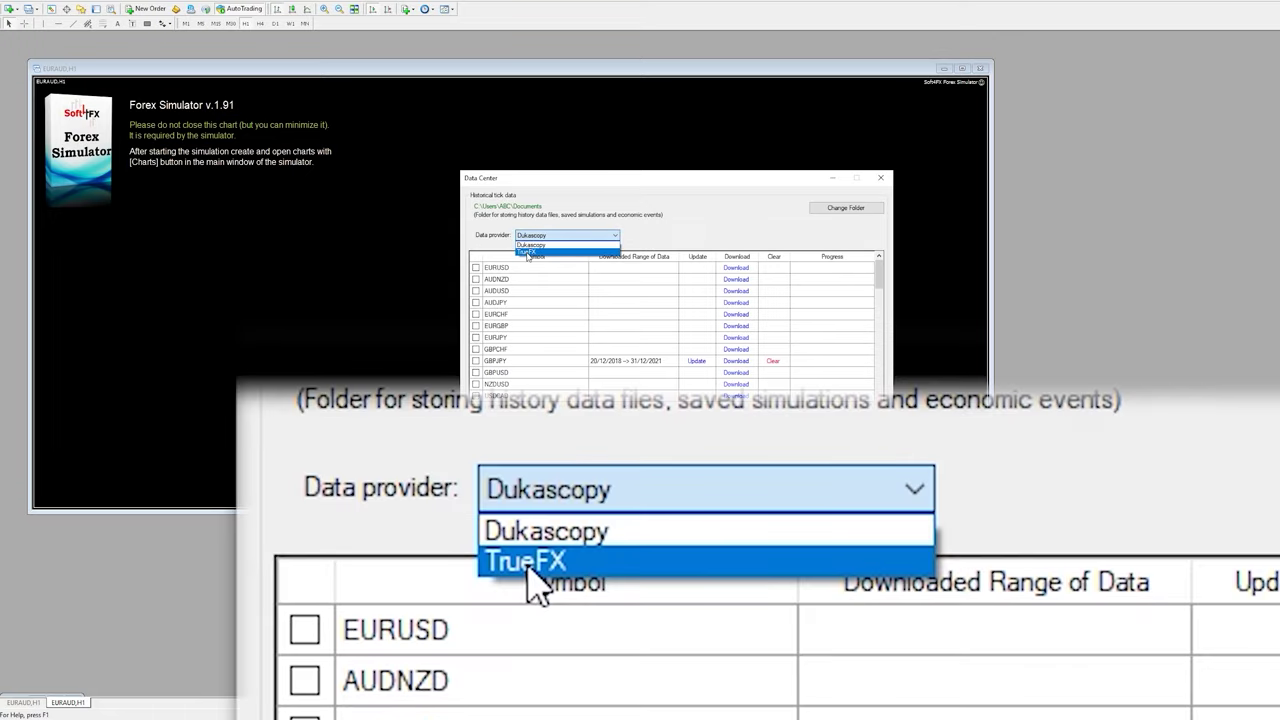
click(529, 252)
click(525, 236)
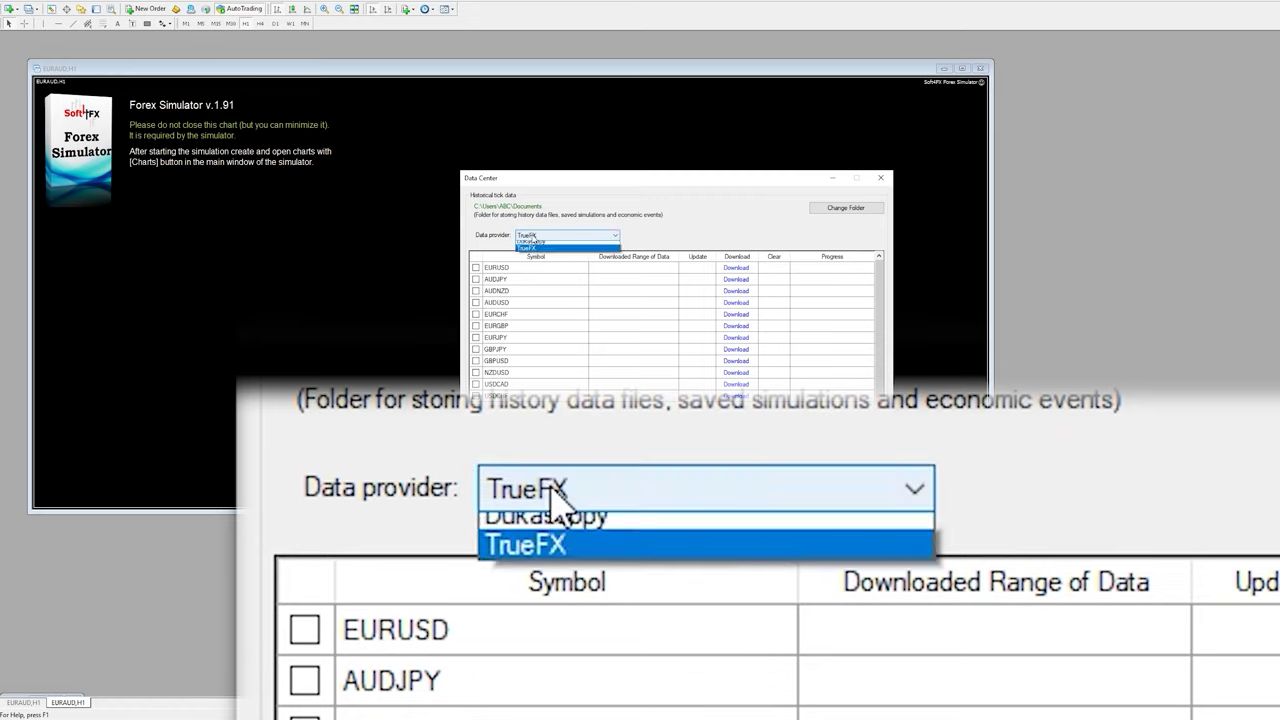
click(530, 245)
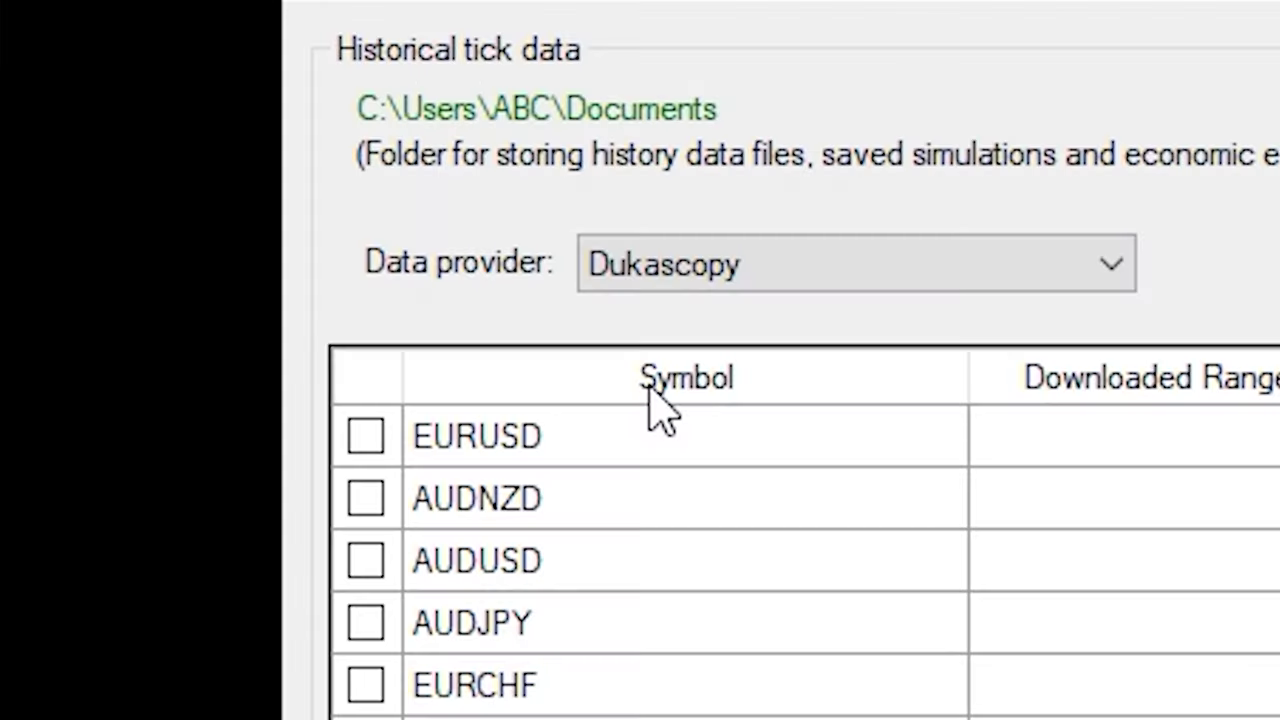
Step: Examine the list of currency pairs, commodities and indices that Dukascopy offers for download
scroll(509, 571, down, 4)
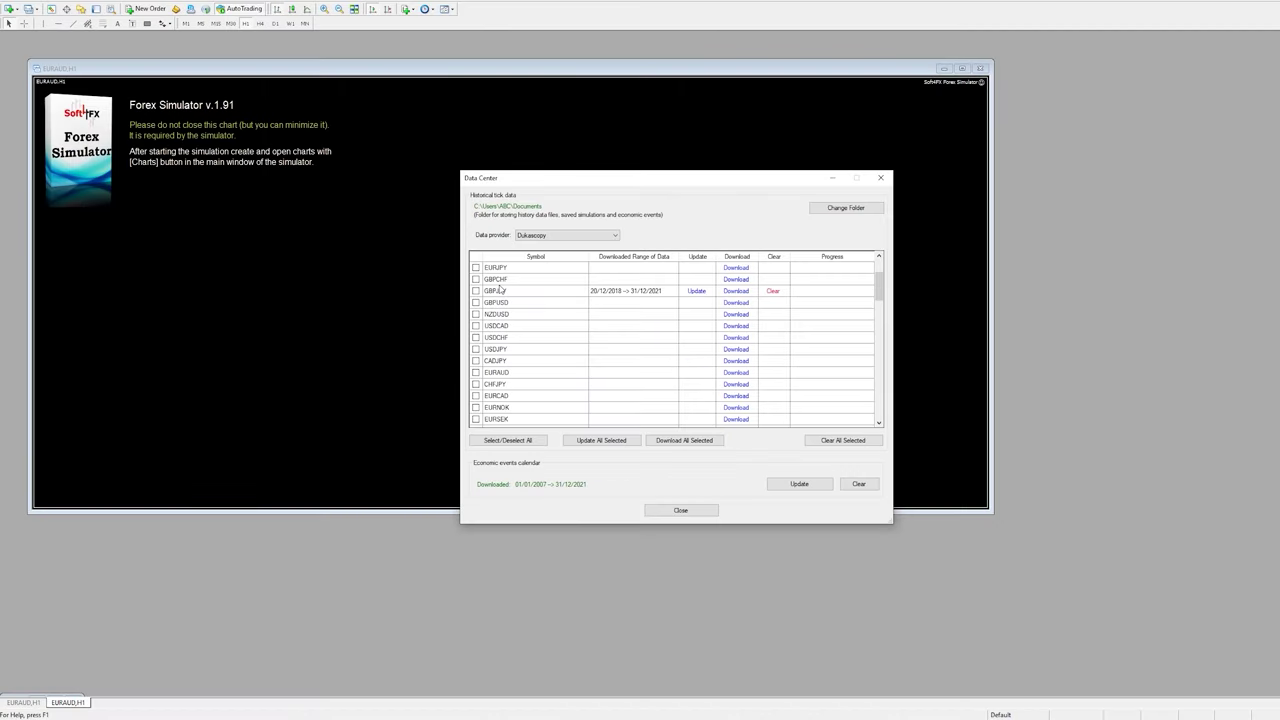
scroll(502, 292, down, 10)
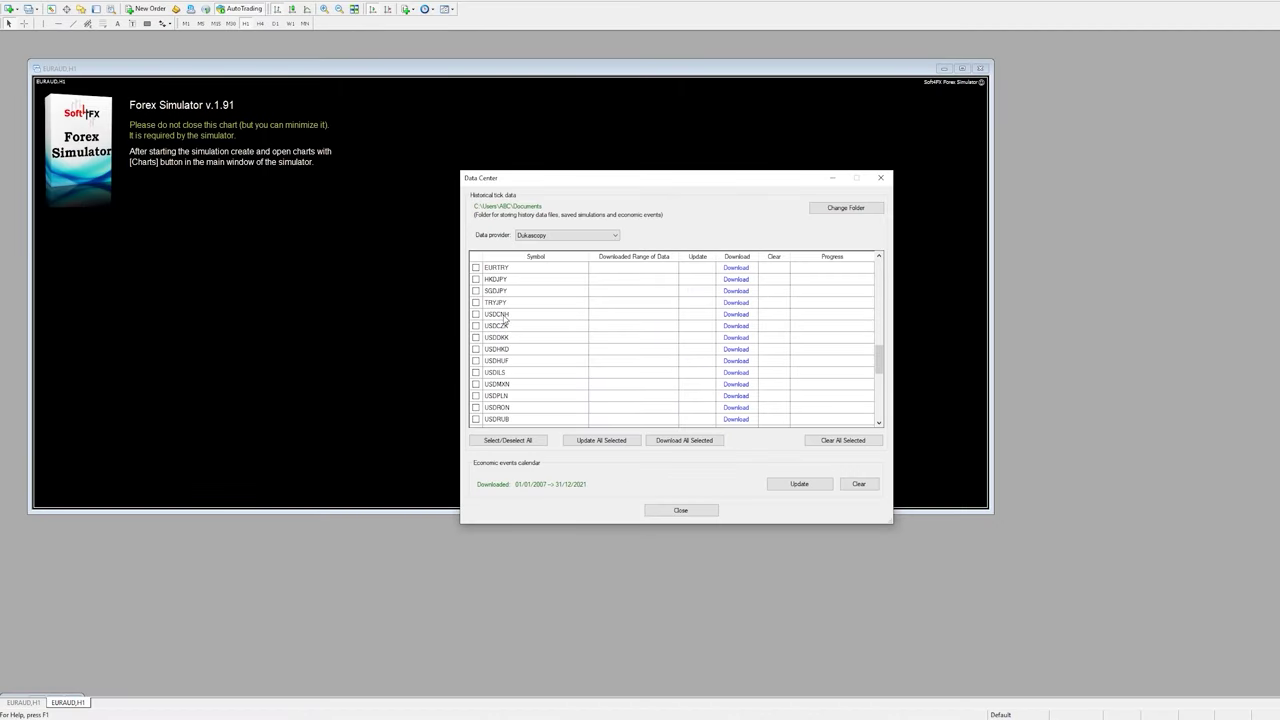
scroll(502, 345, down, 2)
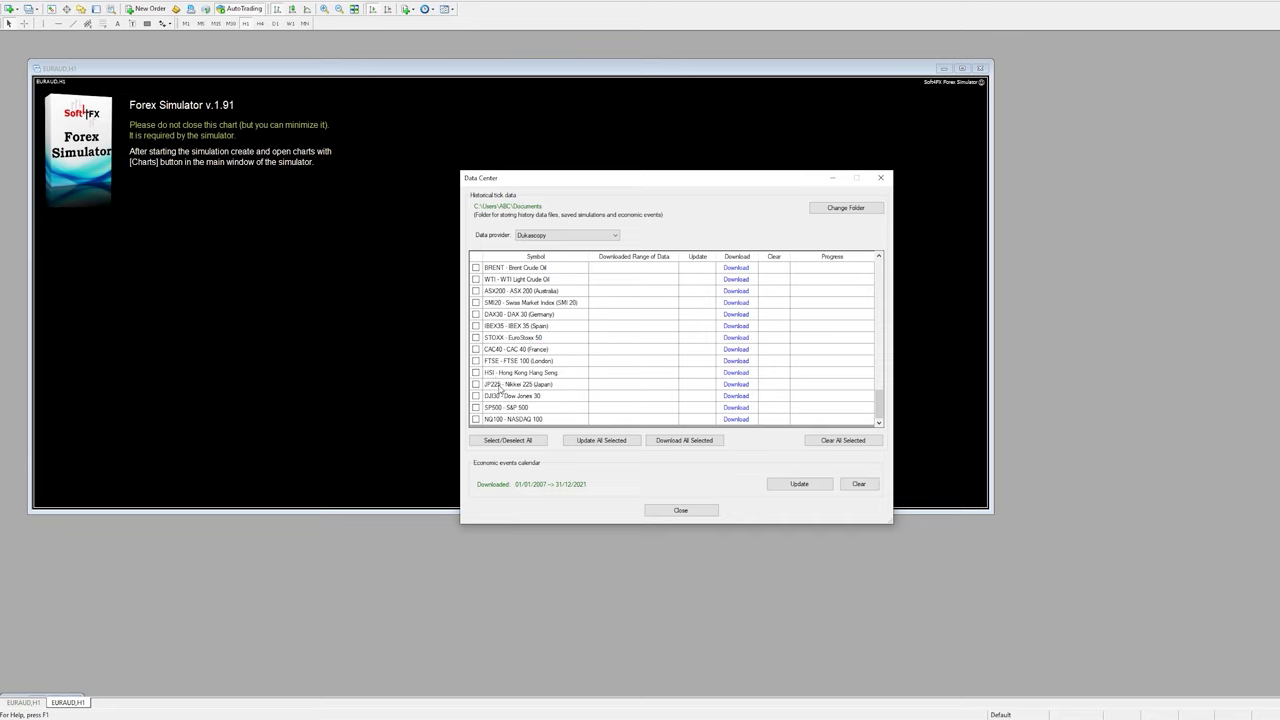
scroll(499, 389, up, 5)
scroll(499, 389, up, 6)
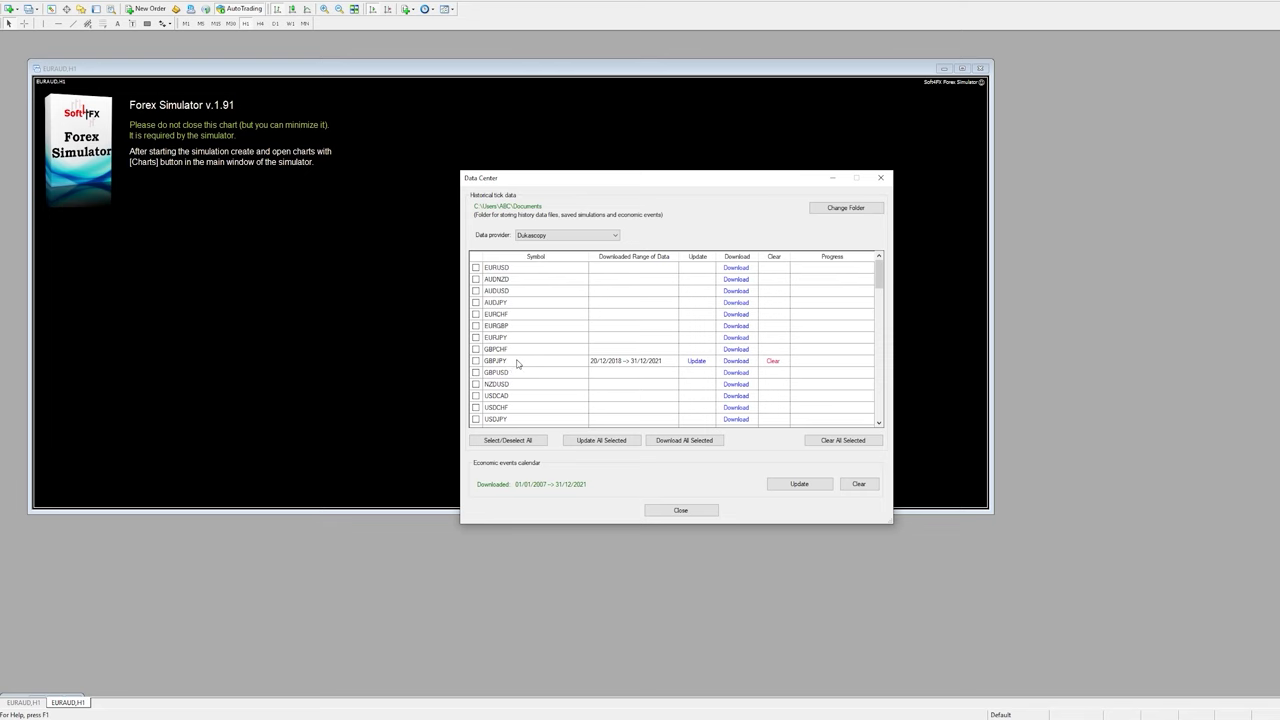
scroll(516, 341, down, 4)
scroll(516, 341, down, 2)
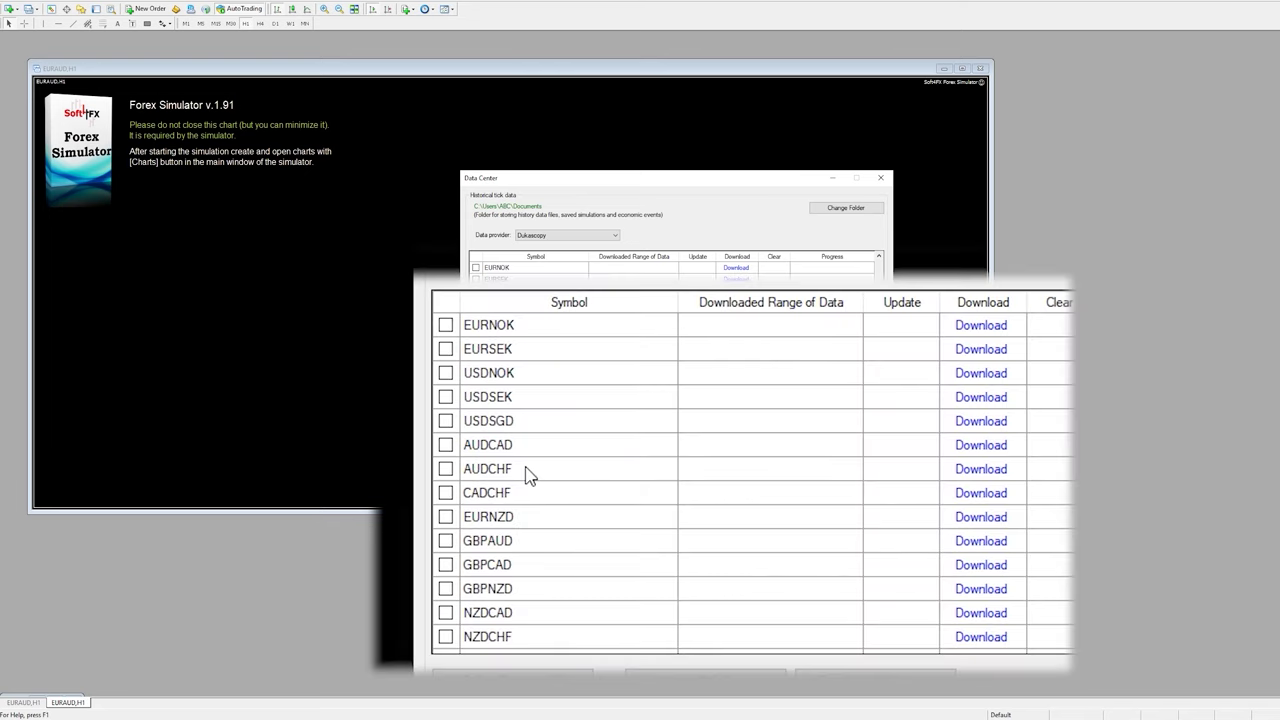
scroll(525, 466, down, 2)
scroll(526, 472, down, 3)
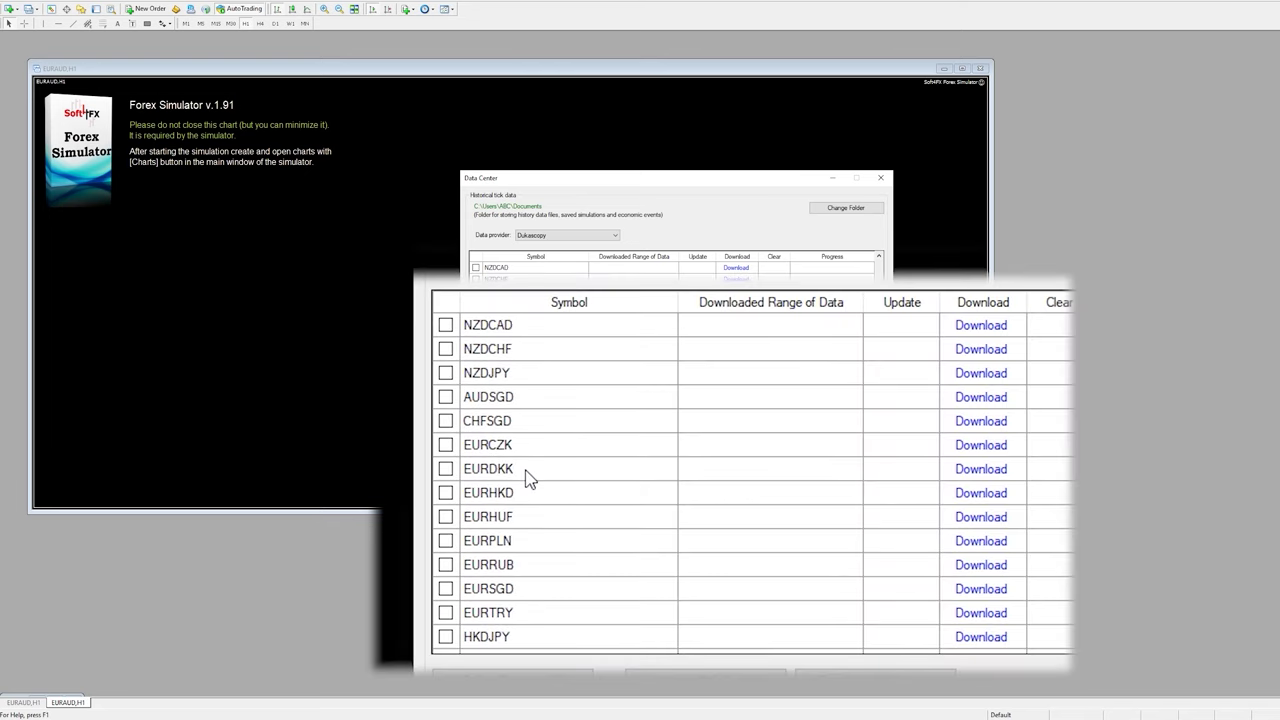
scroll(495, 430, down, 5)
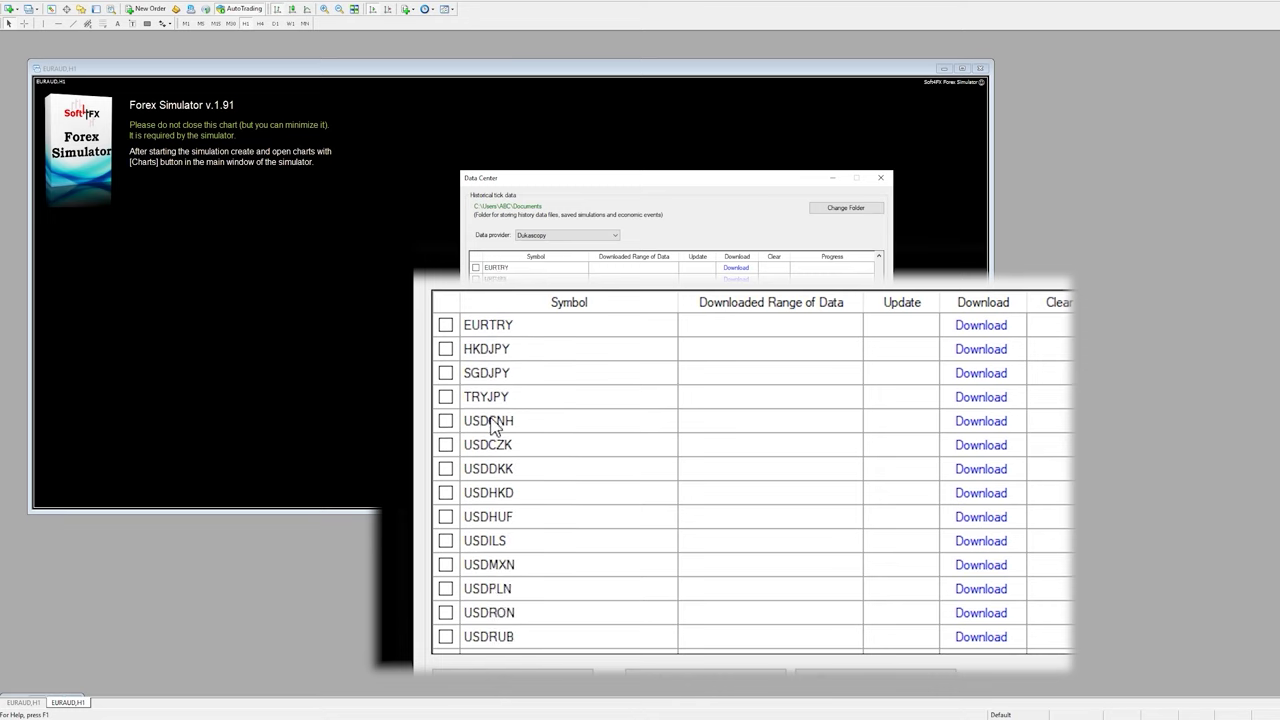
Step: Open the tick data download options for XAUUSD - Gold in the Data Center
scroll(495, 427, down, 1)
scroll(495, 427, down, 1)
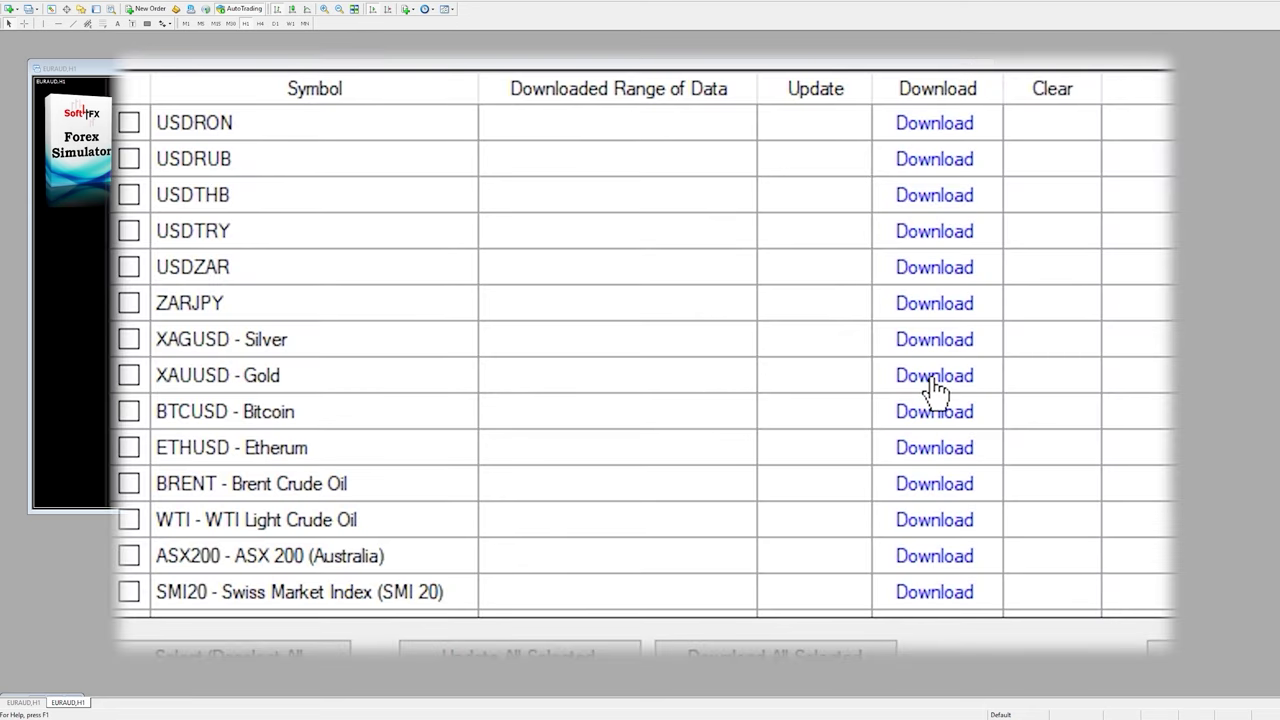
click(929, 378)
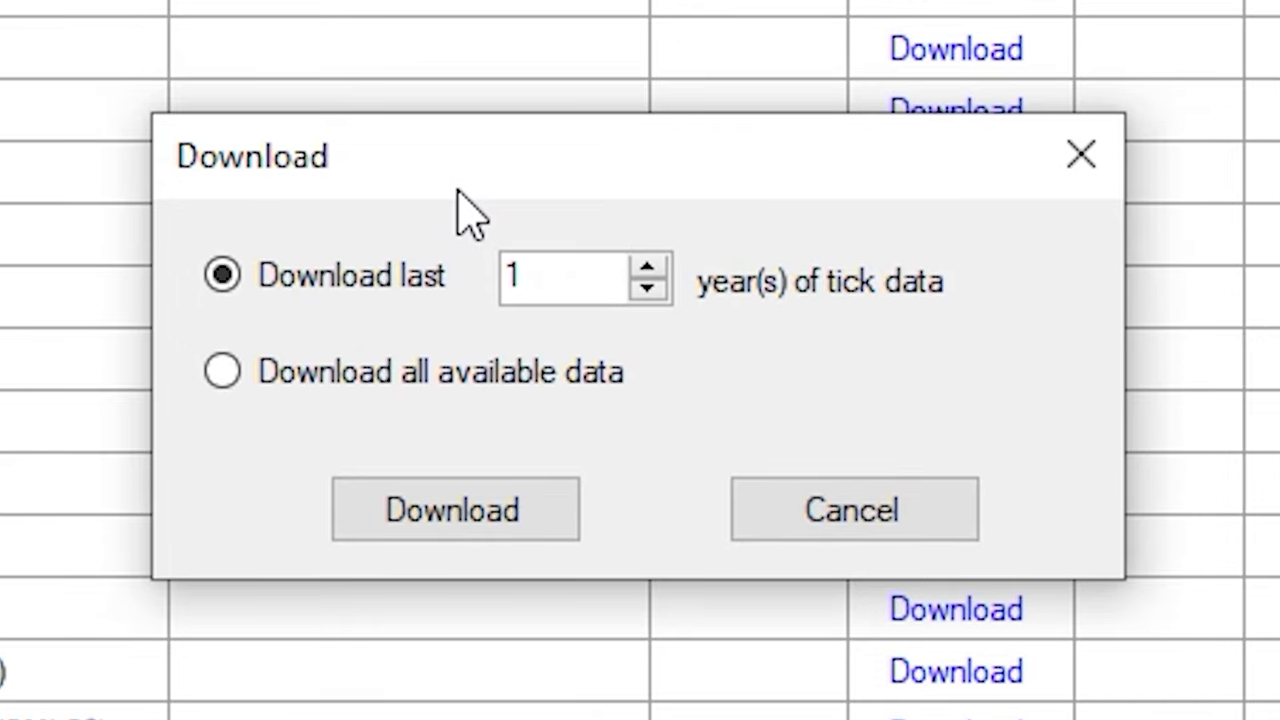
Step: Try 5 and 10 years as the amount of recent tick data to download
double_click(540, 280)
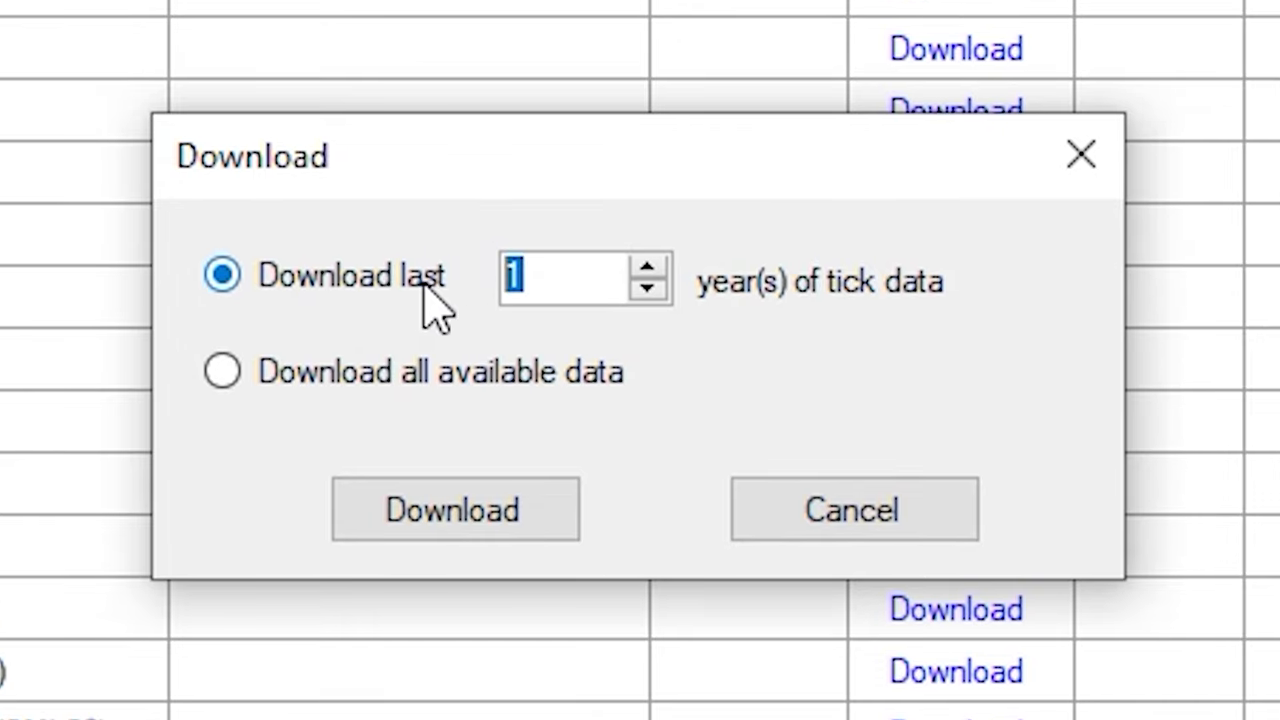
text(5)
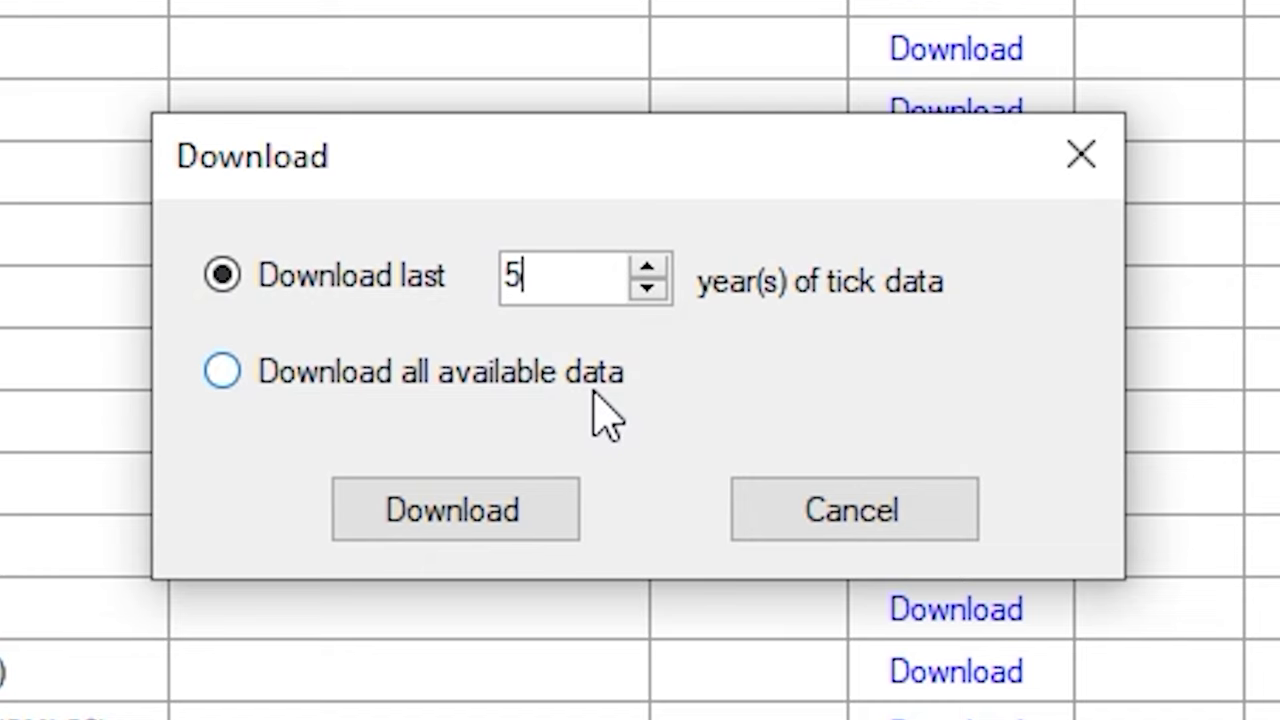
key(BackSpace)
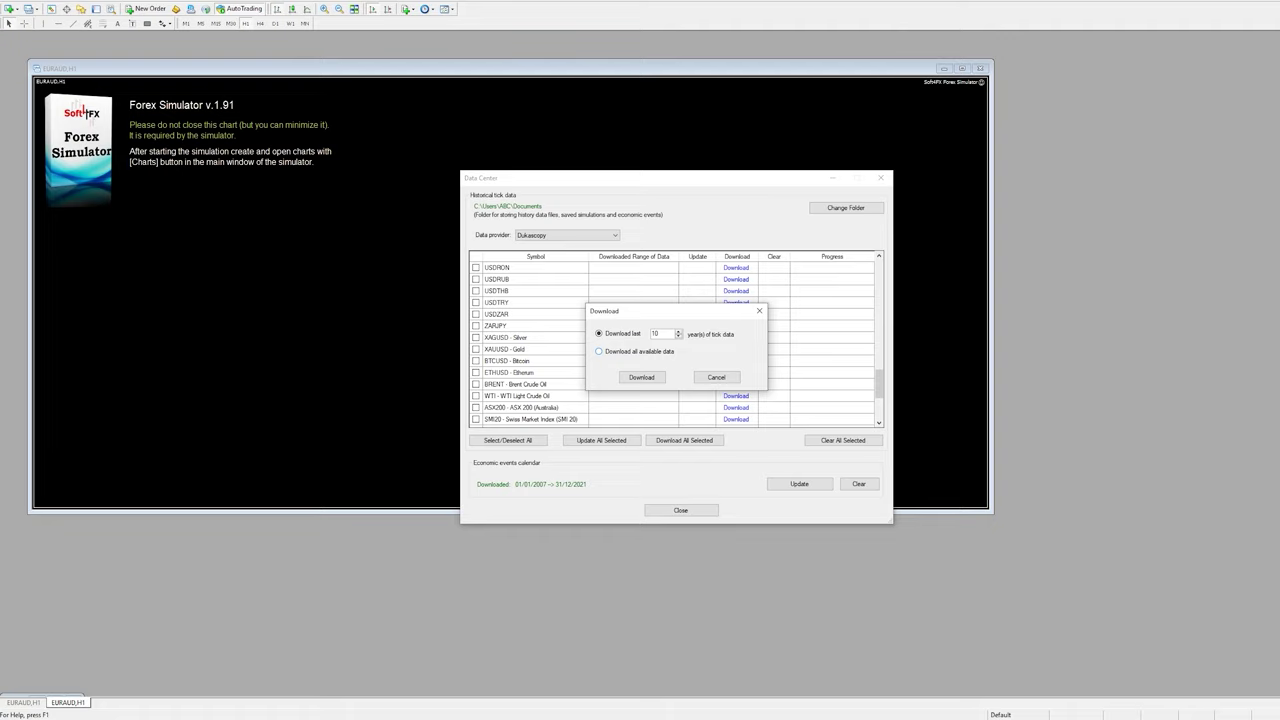
key(BackSpace)
key(BackSpace)
Step: Download the last 1 year of tick data for XAUUSD - Gold
double_click(653, 334)
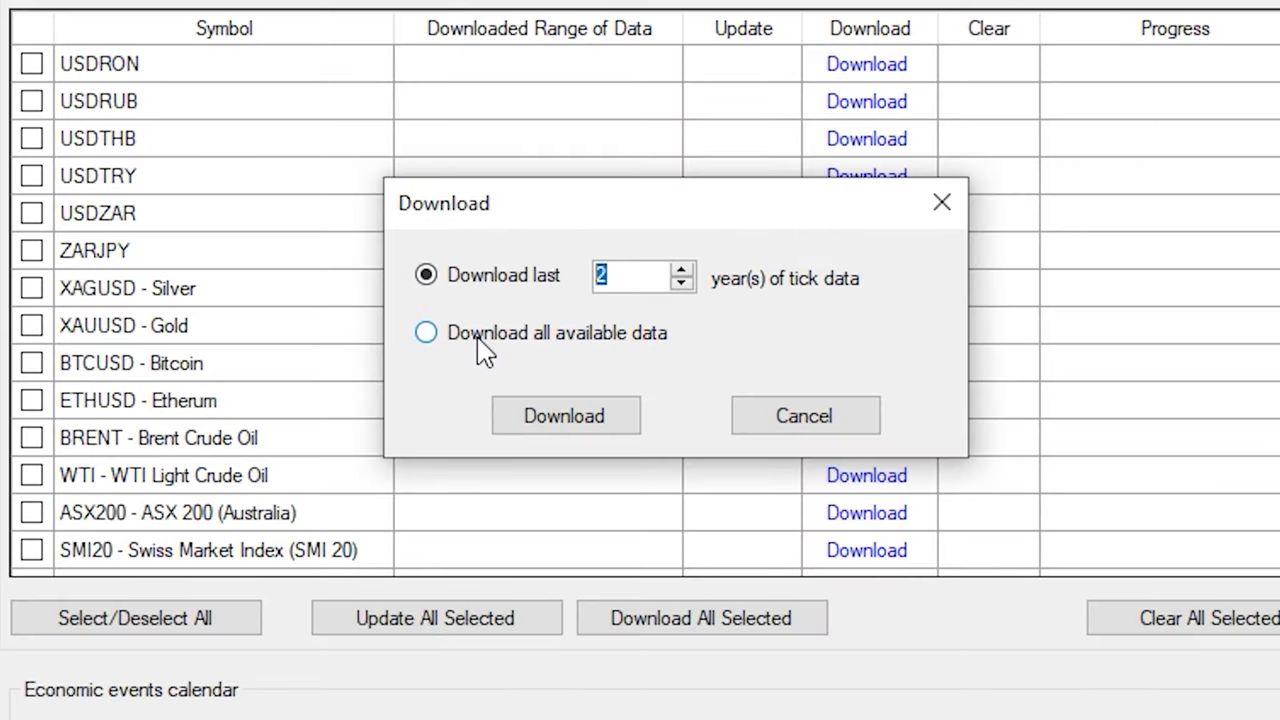
text(1)
click(541, 423)
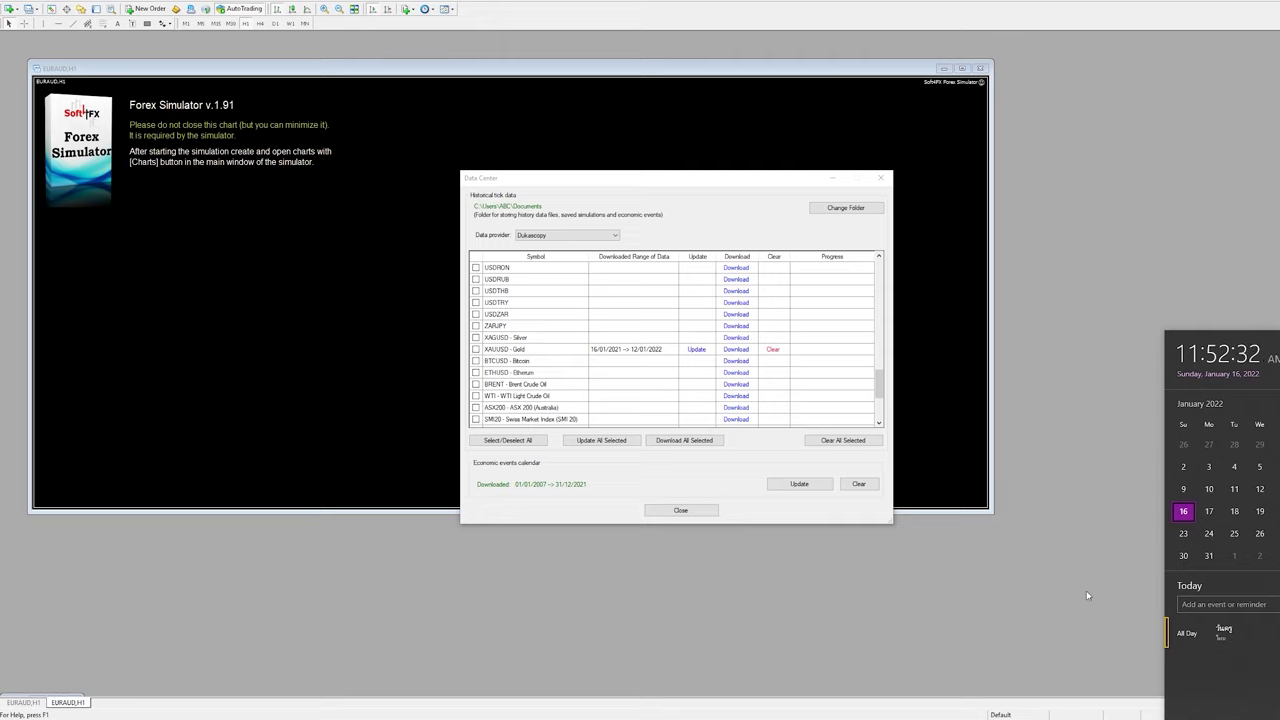
Step: Try to update the downloaded XAUUSD - Gold tick data to the newest date and dismiss the message
click(736, 432)
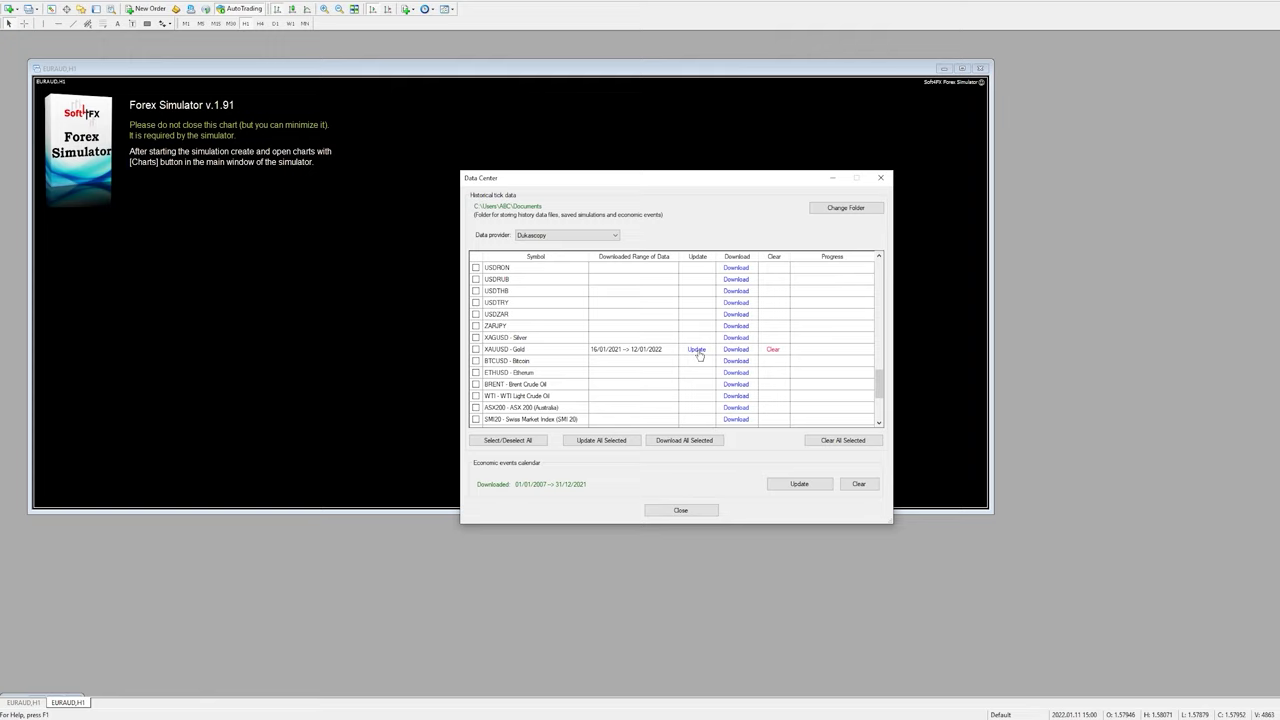
click(697, 350)
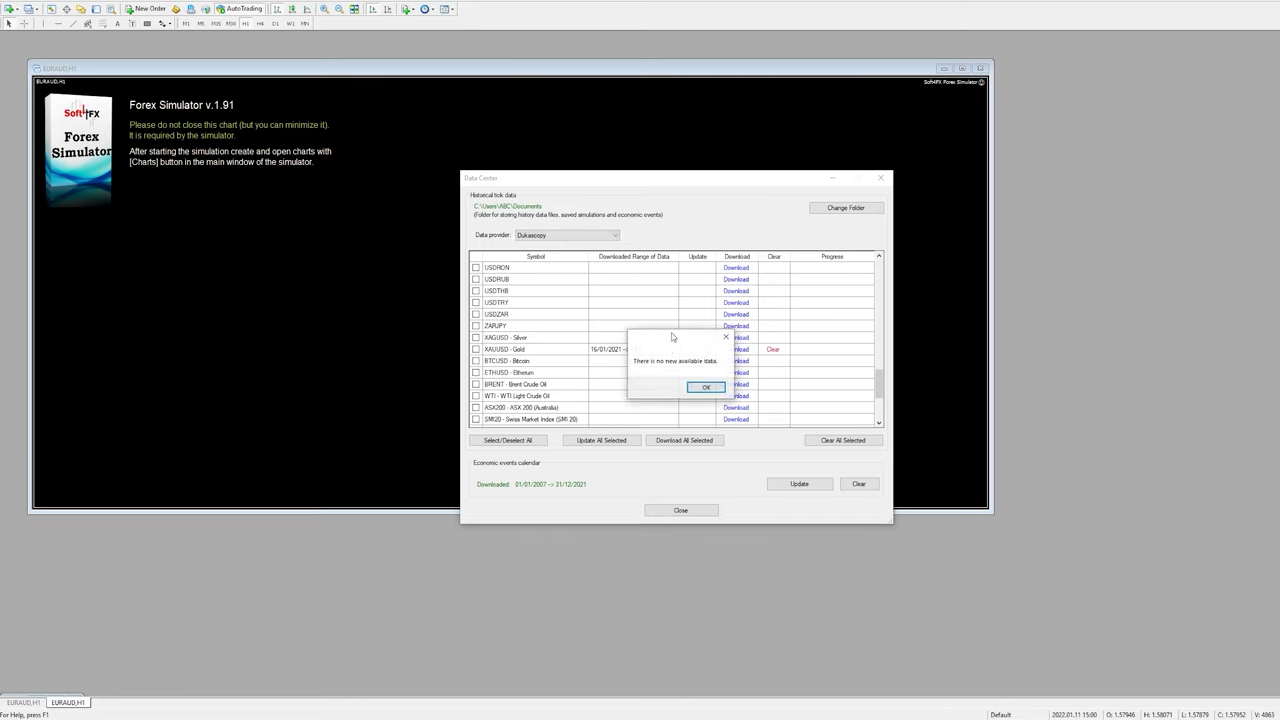
drag(673, 337, 672, 350)
click(705, 401)
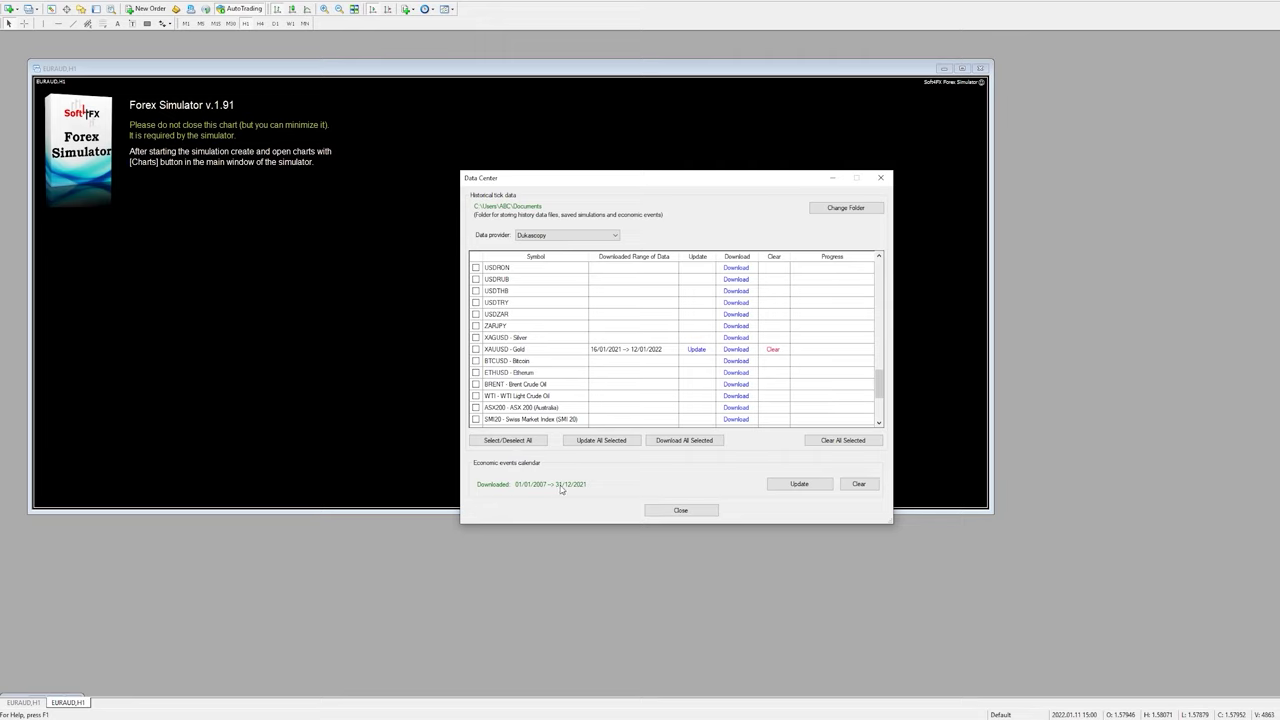
Step: Update the economic events calendar data, check the symbol list and close the Data Center
click(800, 486)
click(818, 485)
scroll(636, 382, up, 4)
scroll(650, 370, up, 5)
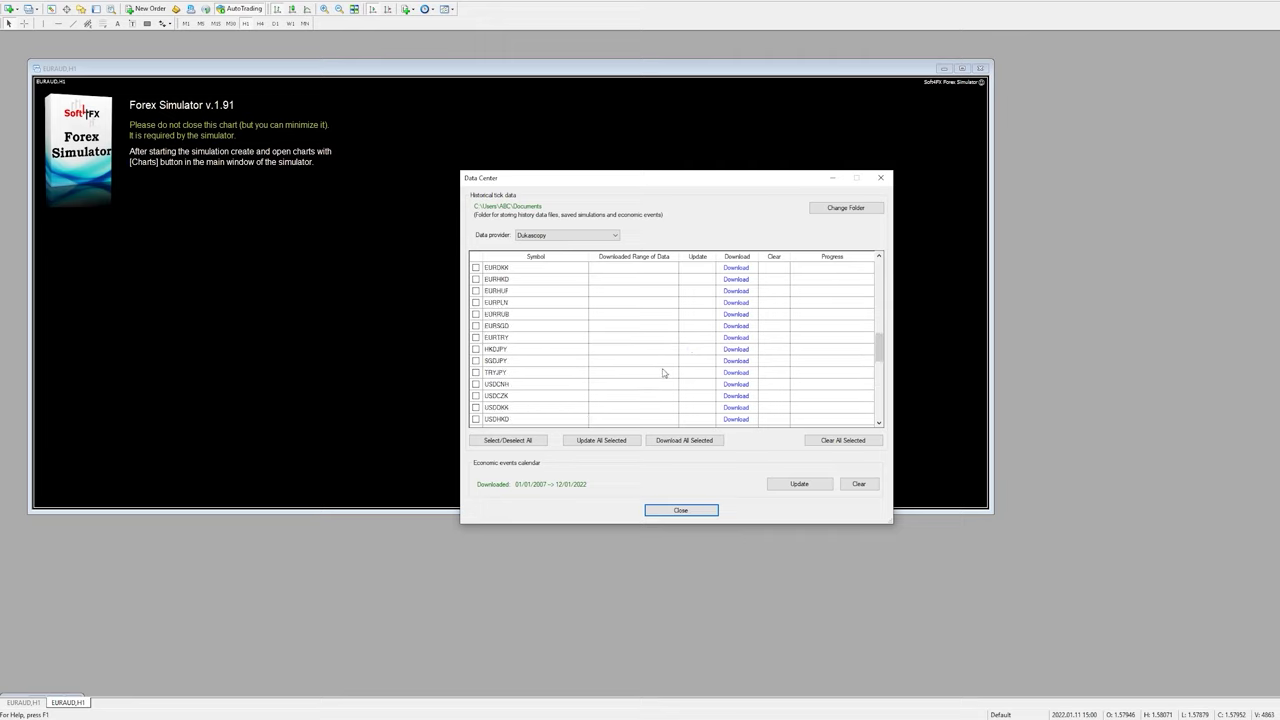
scroll(673, 374, up, 1)
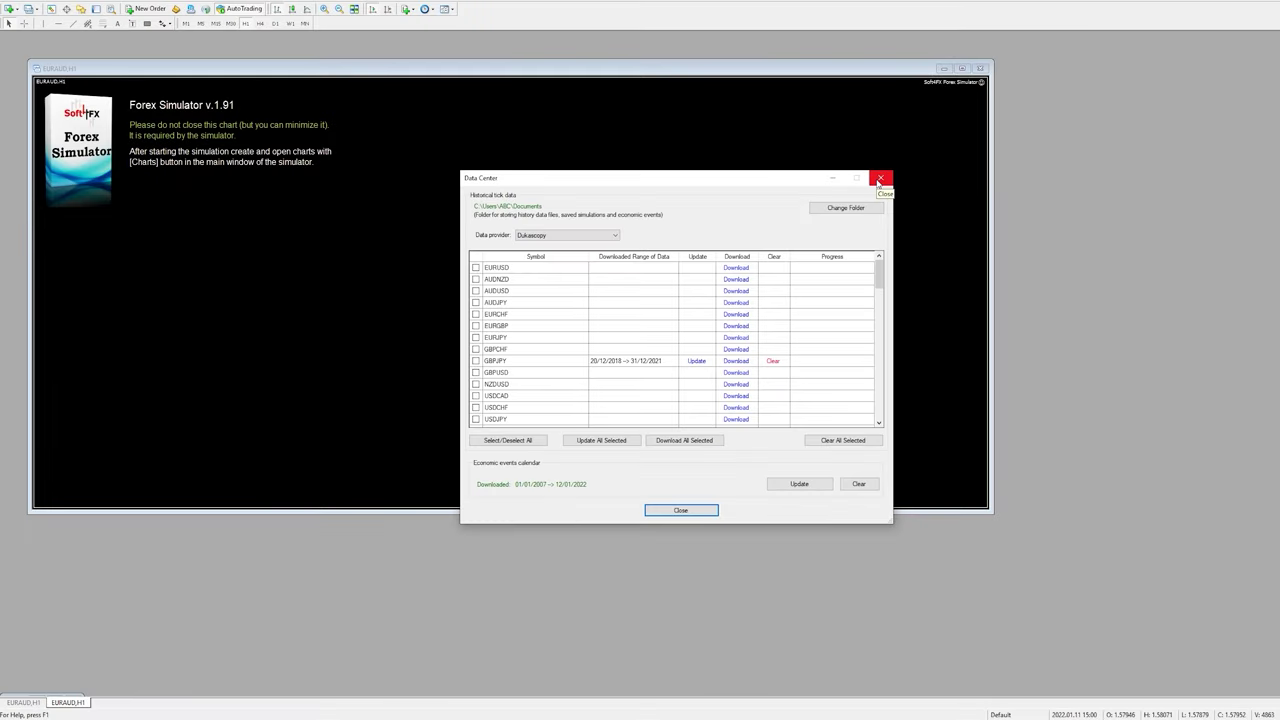
click(880, 179)
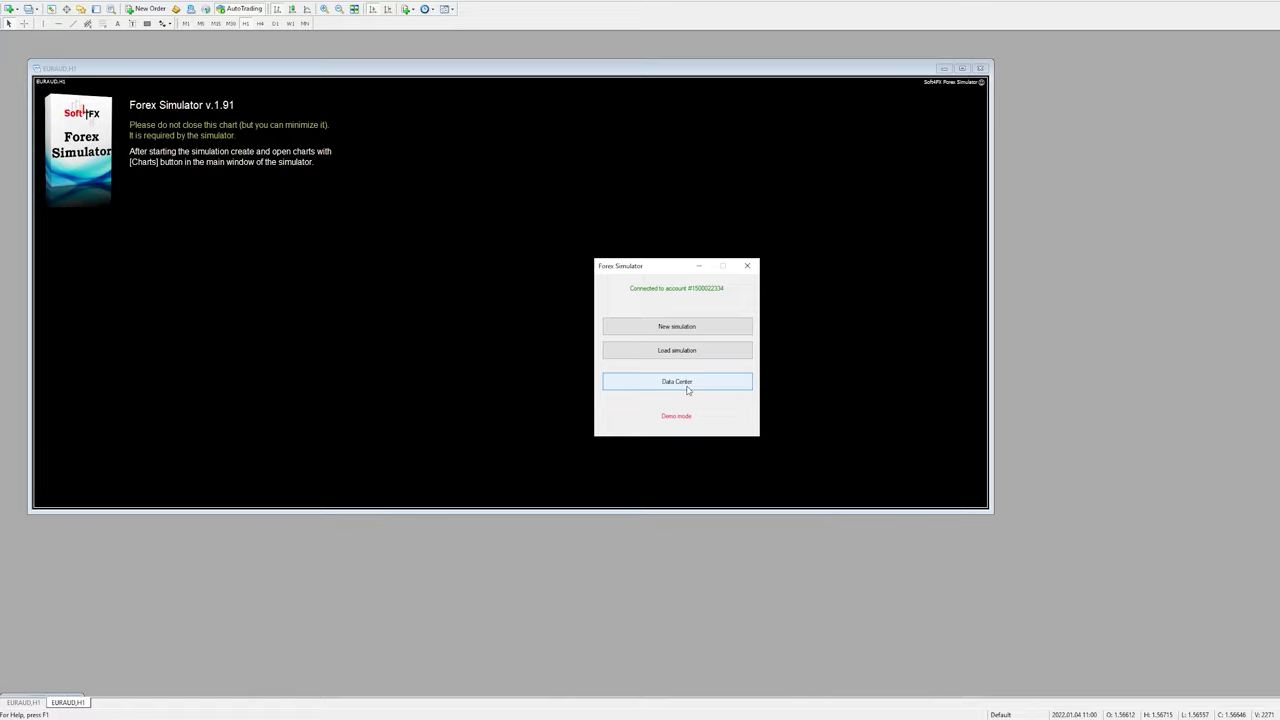
click(688, 391)
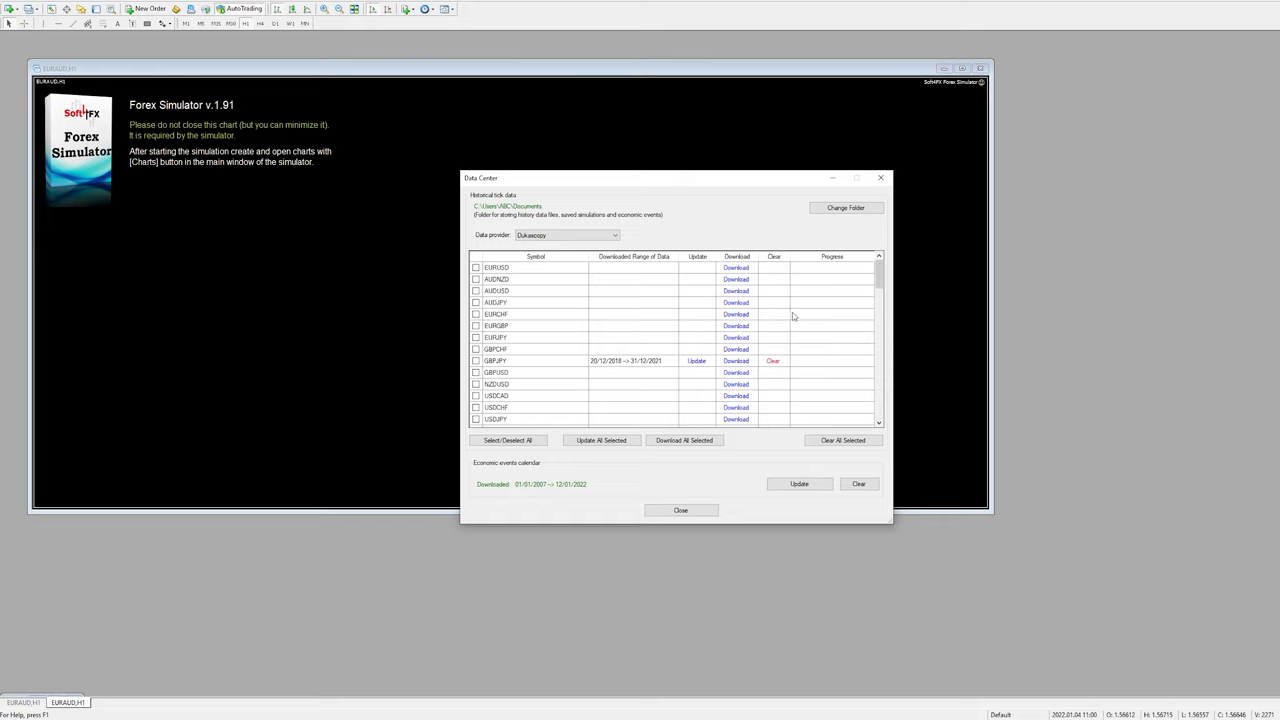
click(880, 179)
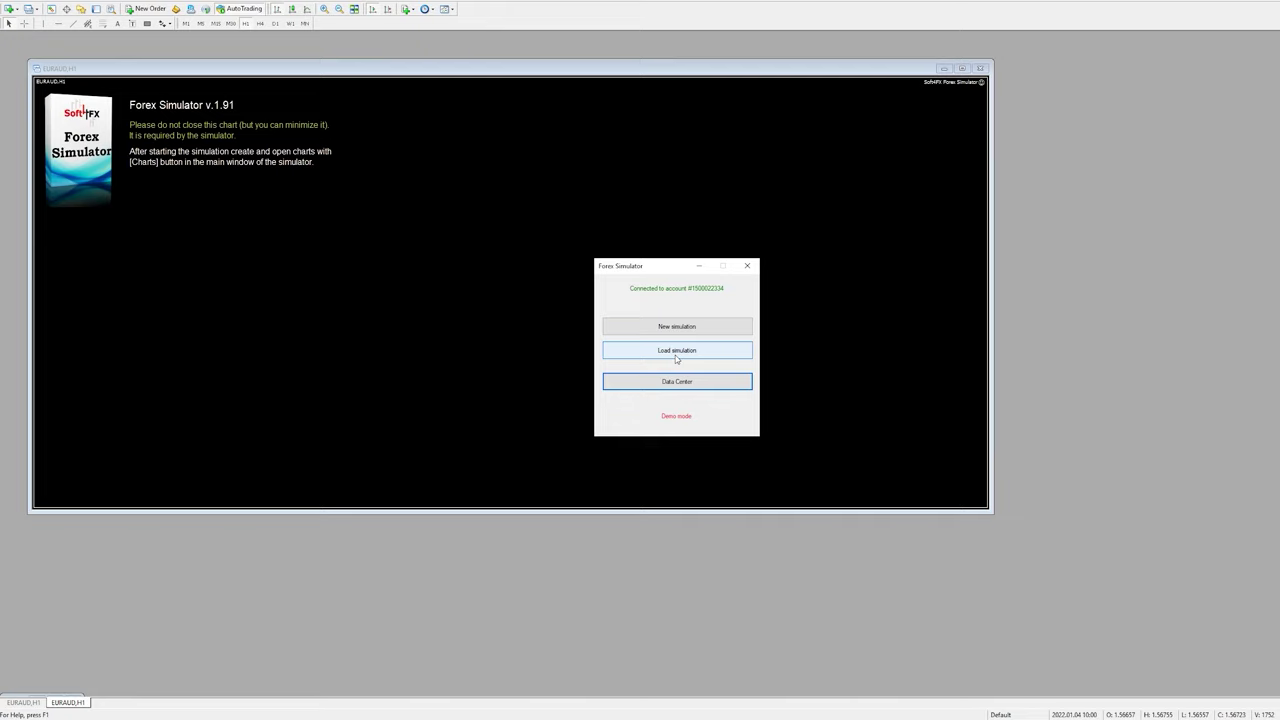
Step: Load the saved simulation Crazy 18%.sim from the Documents folder
click(676, 359)
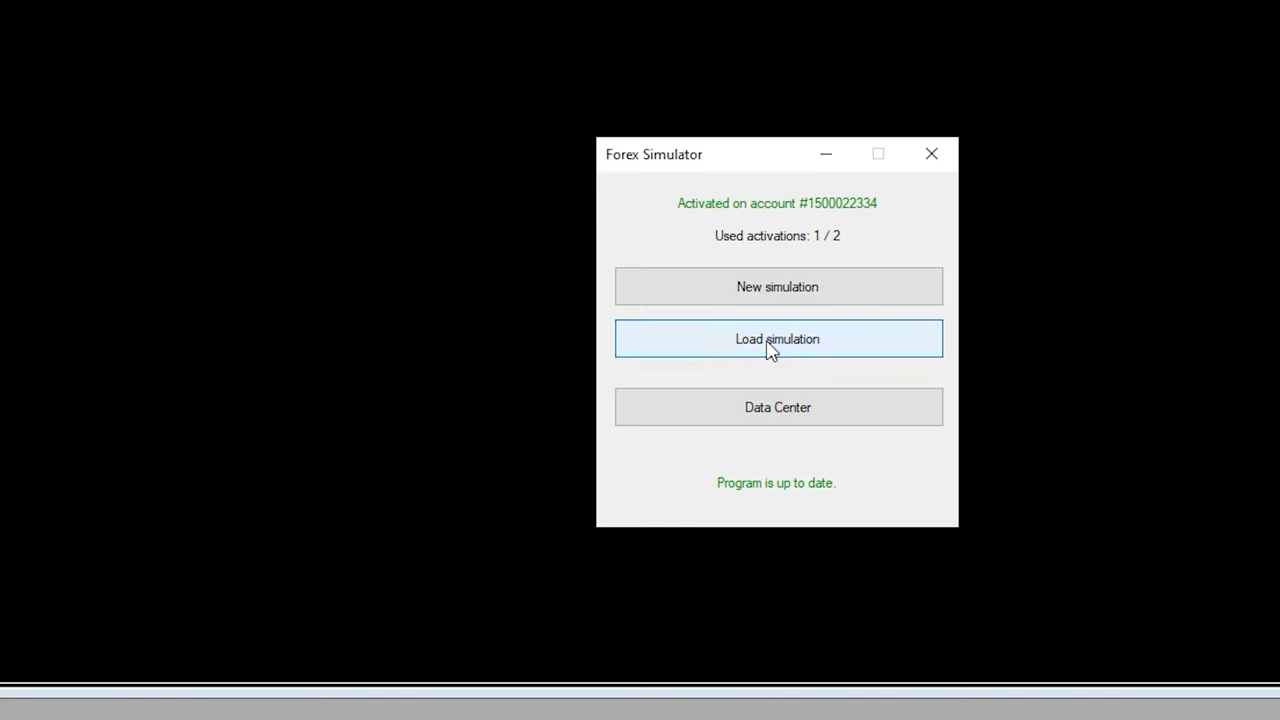
click(676, 340)
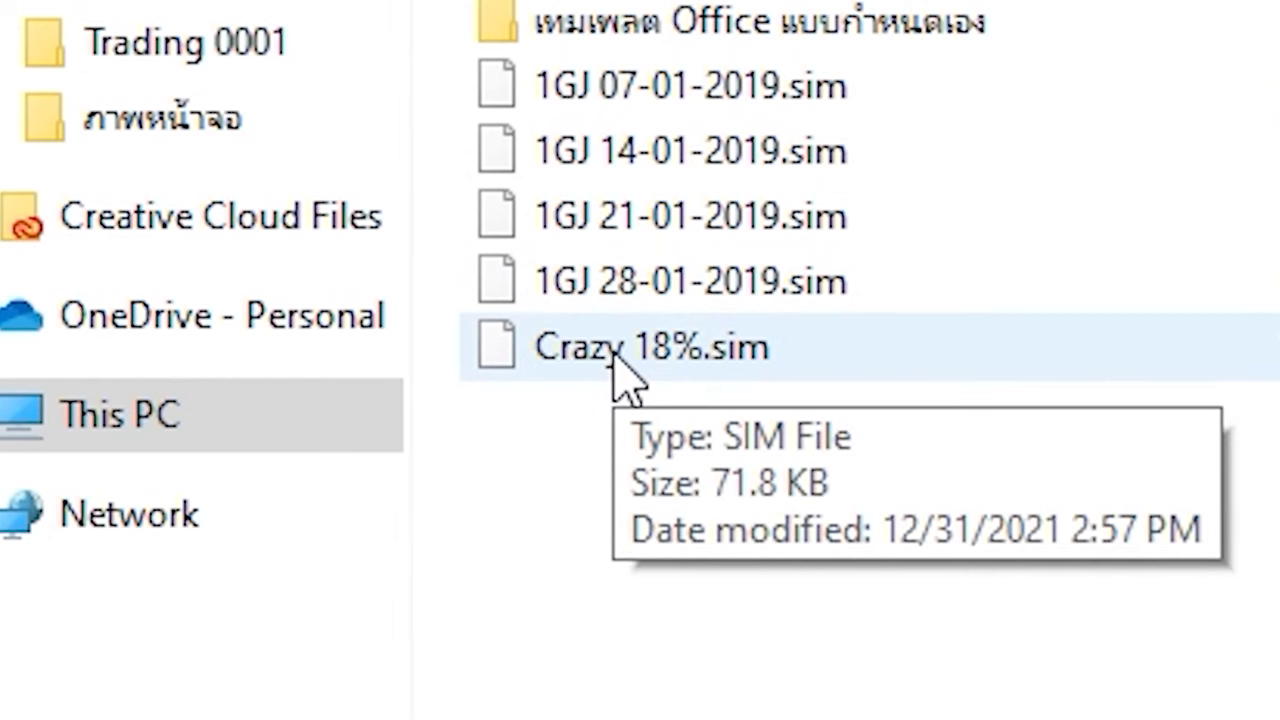
click(613, 352)
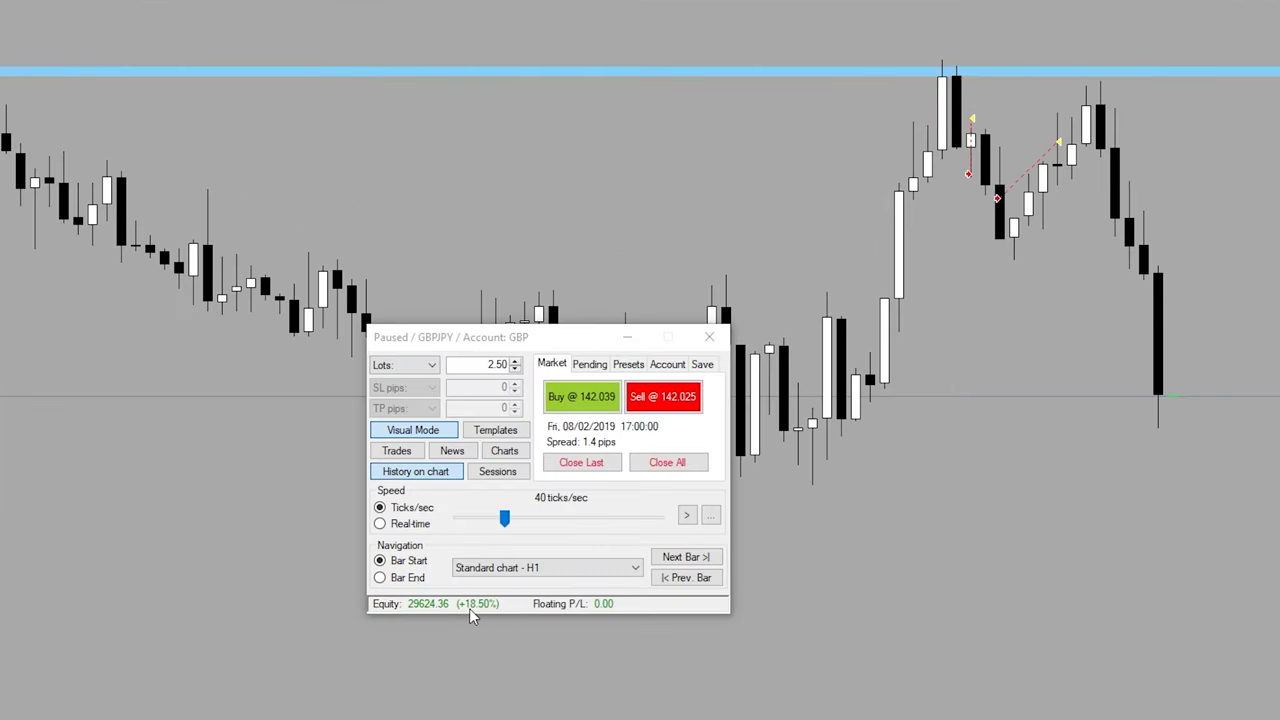
Step: Examine the loaded simulation's closed trades, then close the trades window and the simulation
click(396, 450)
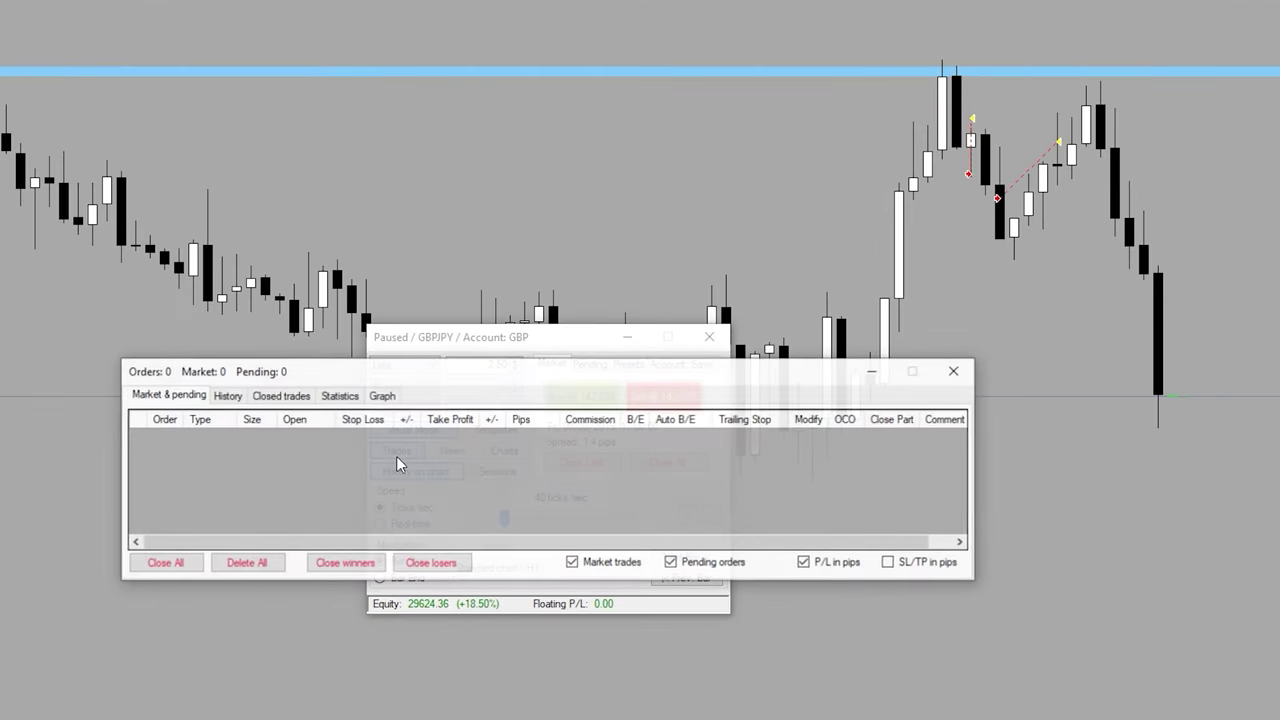
click(270, 396)
scroll(306, 480, down, 2)
scroll(334, 491, up, 5)
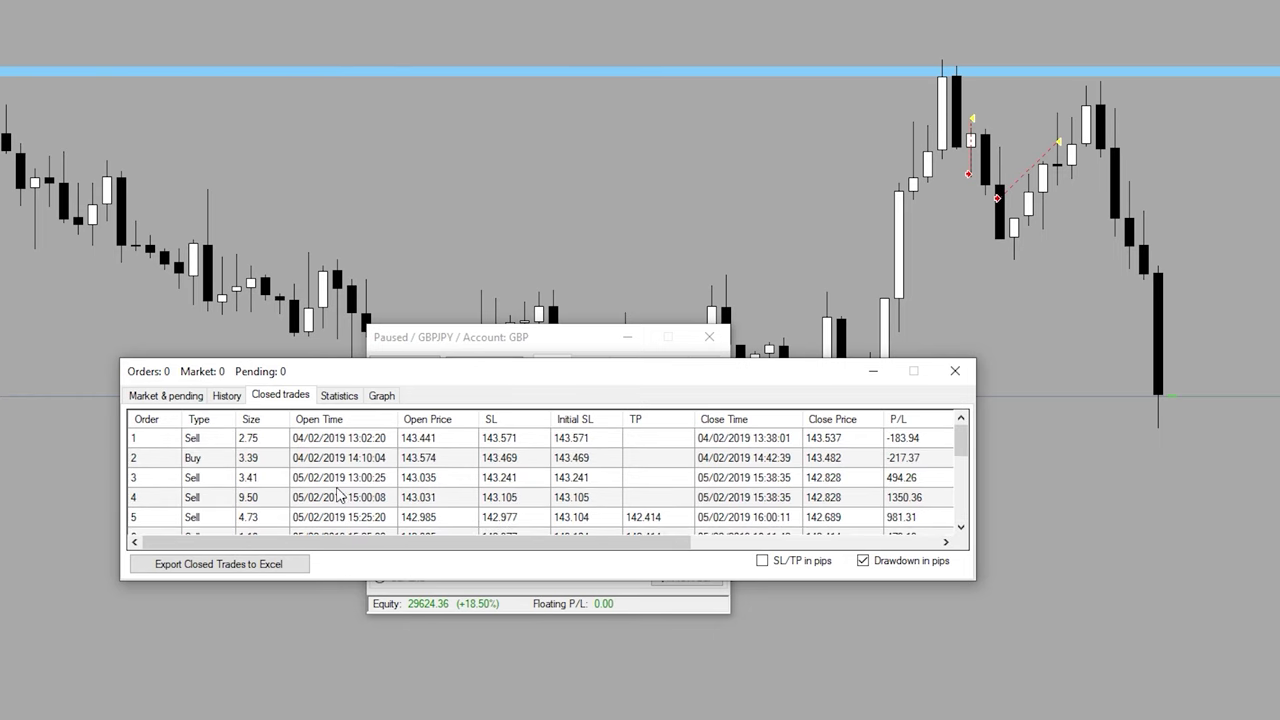
click(955, 371)
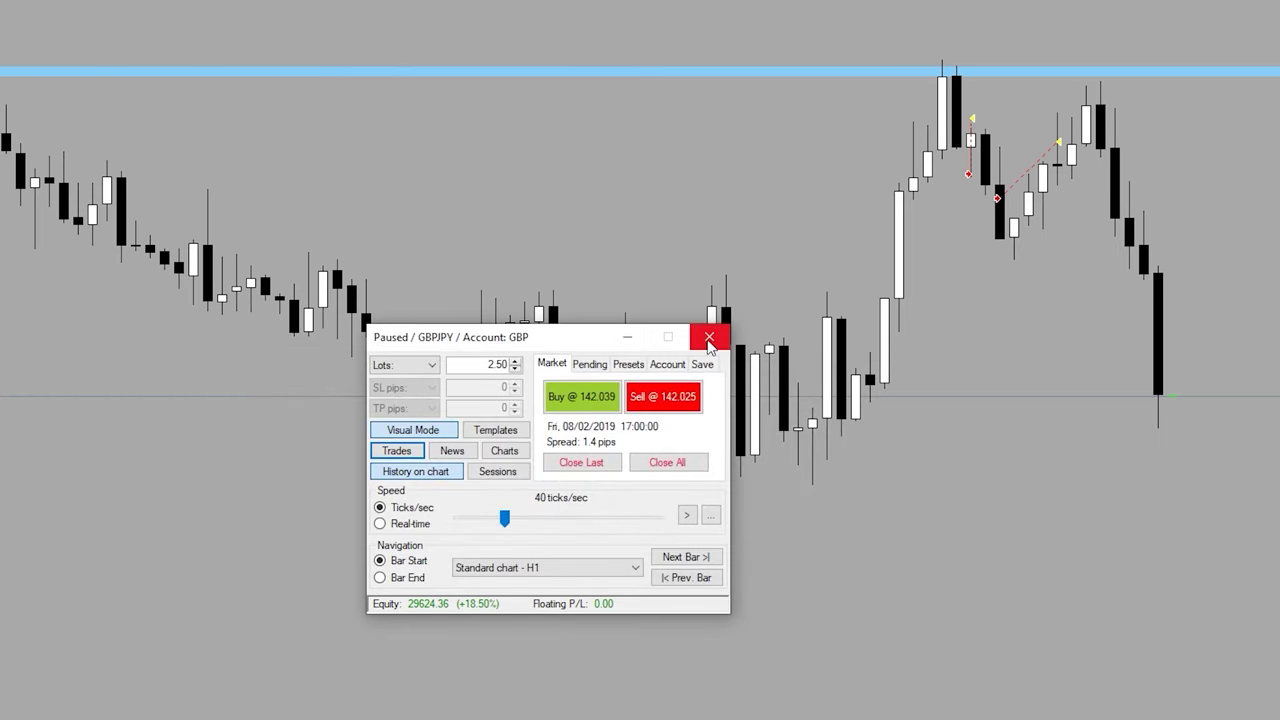
click(709, 341)
click(688, 393)
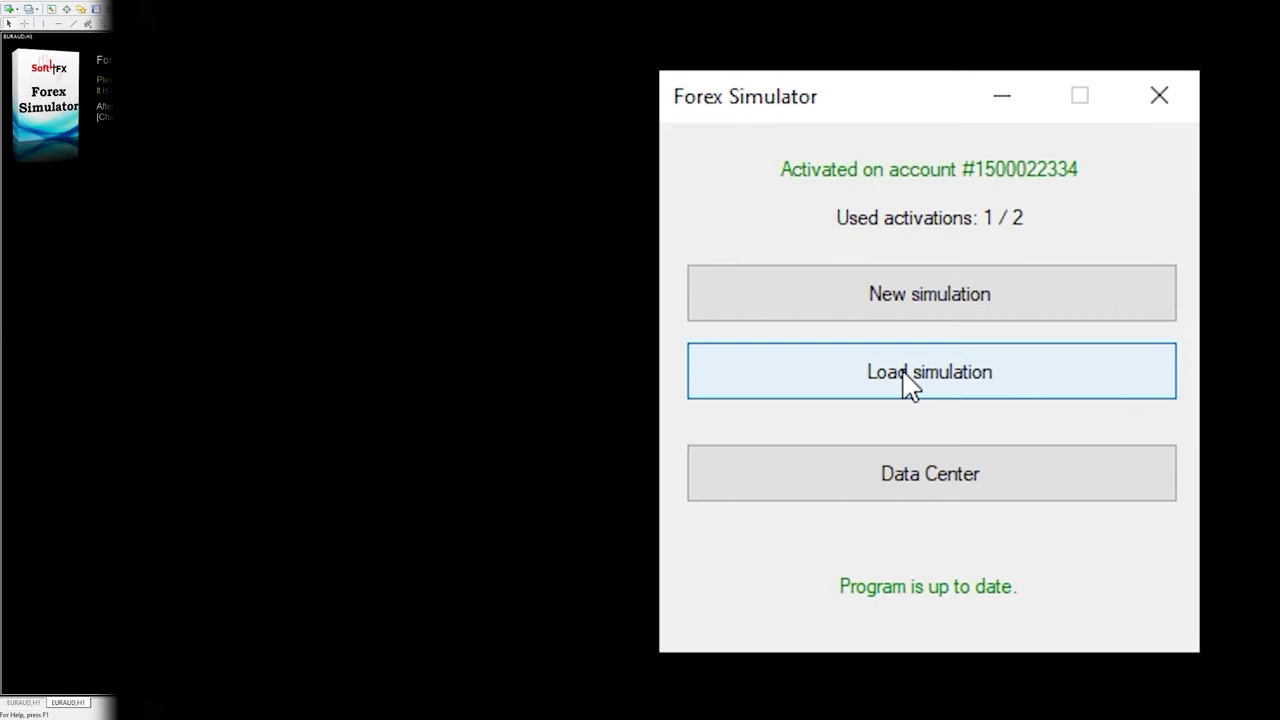
Step: Load the saved simulation 1GJ 07-01-2019.sim to view its chart and close it again
click(670, 352)
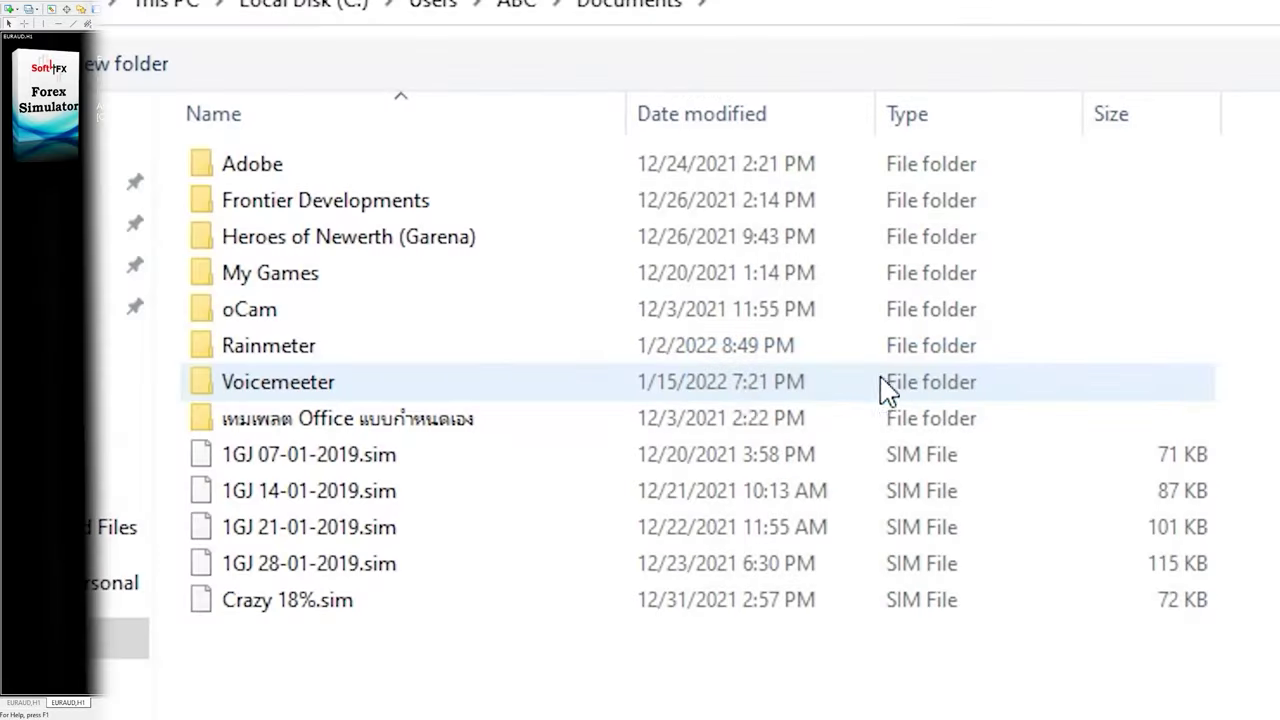
double_click(312, 460)
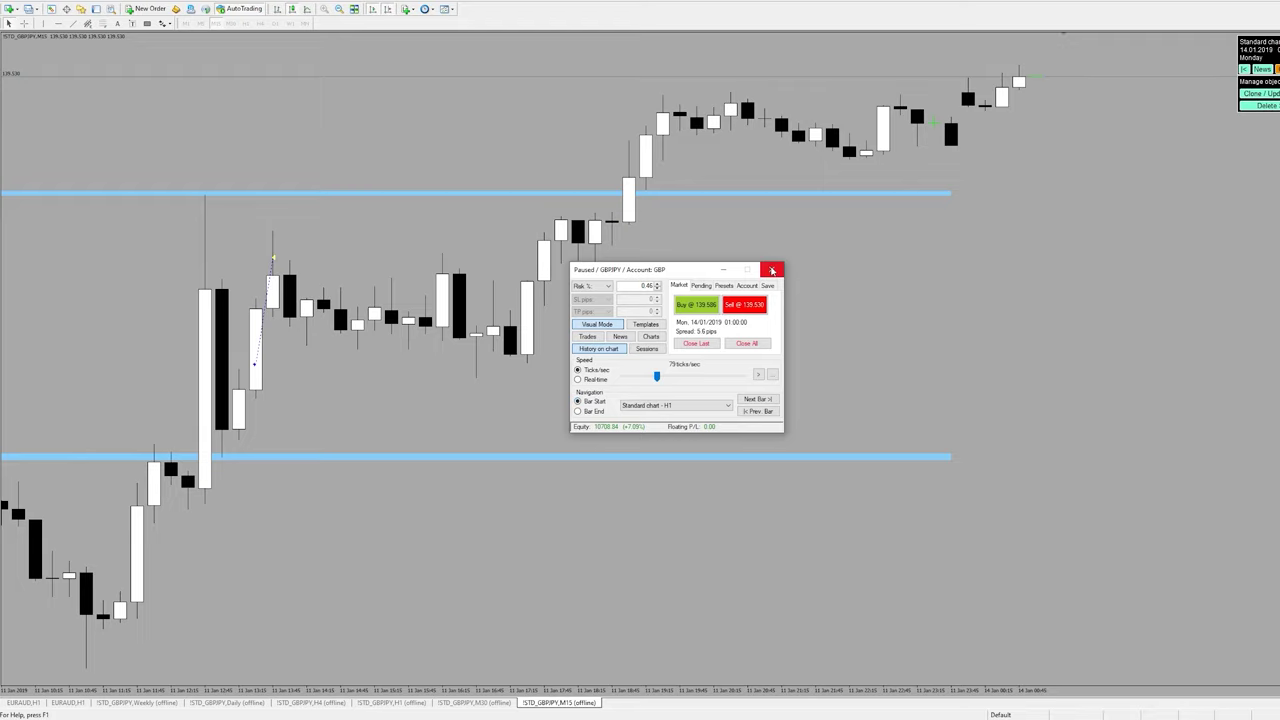
click(772, 271)
click(692, 396)
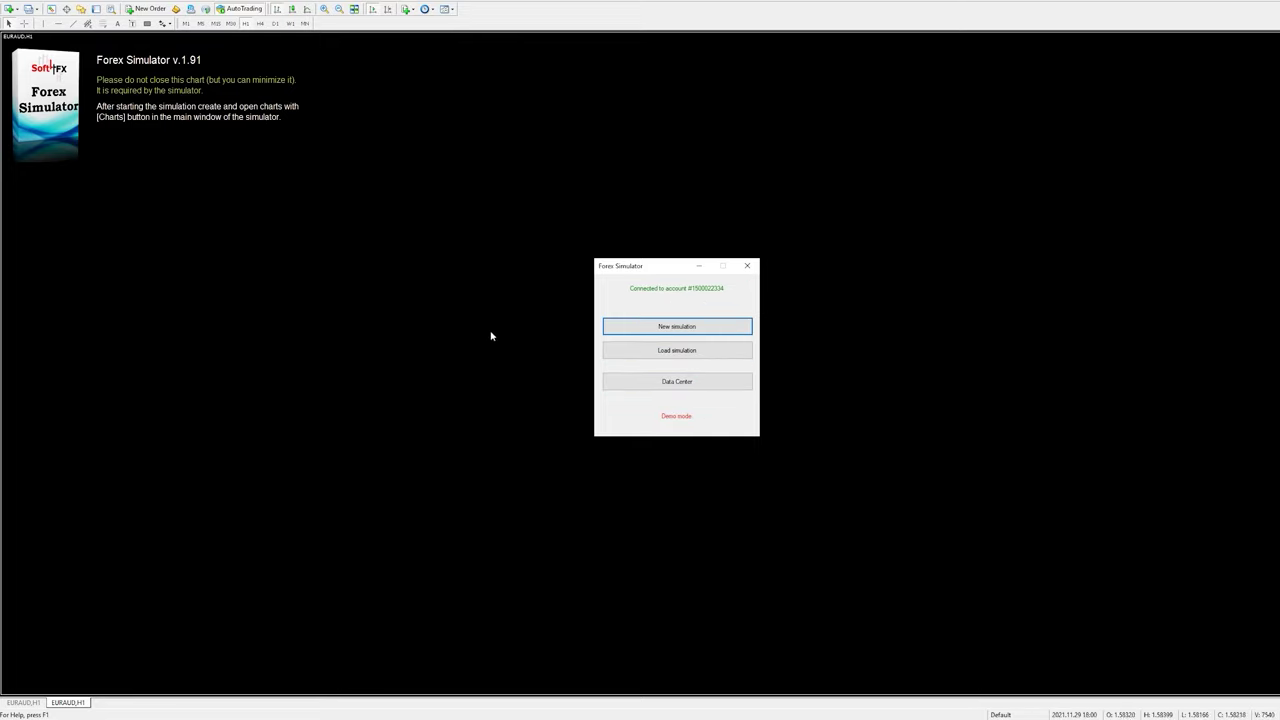
Step: Begin a new simulation with Dukascopy as the data provider and XAUUSD as the instrument
click(677, 327)
drag(617, 184, 620, 175)
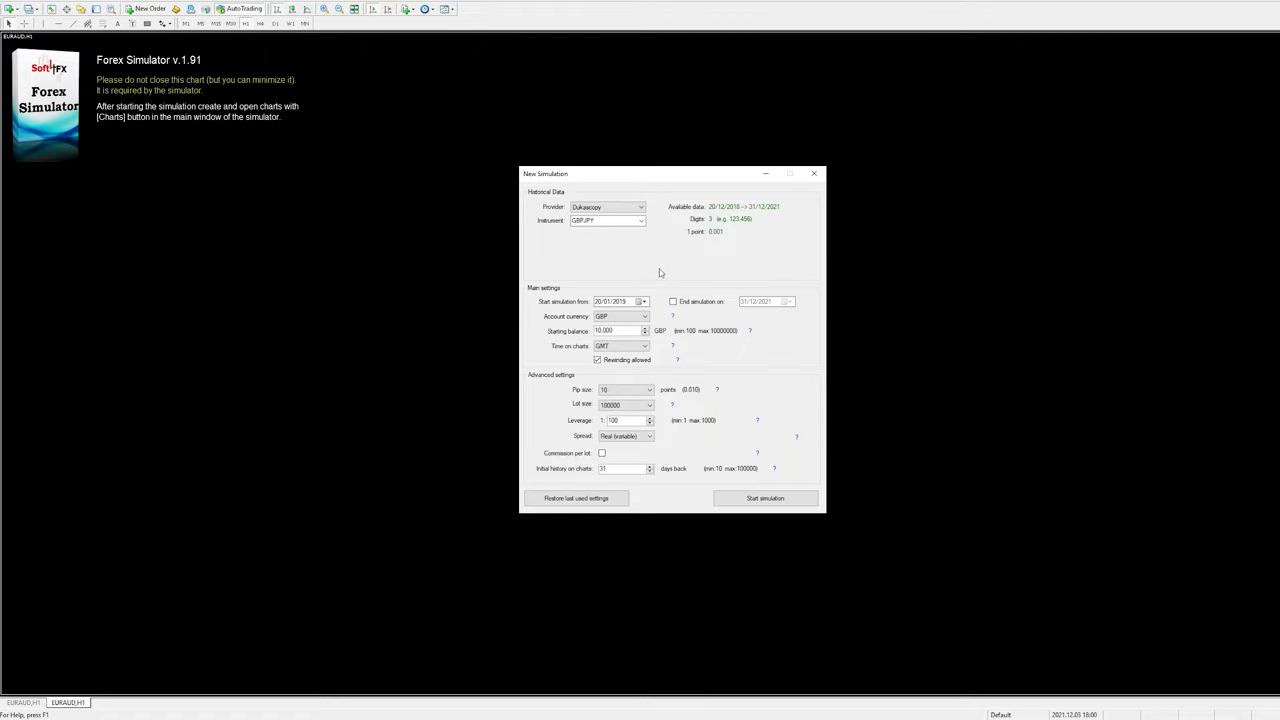
click(600, 207)
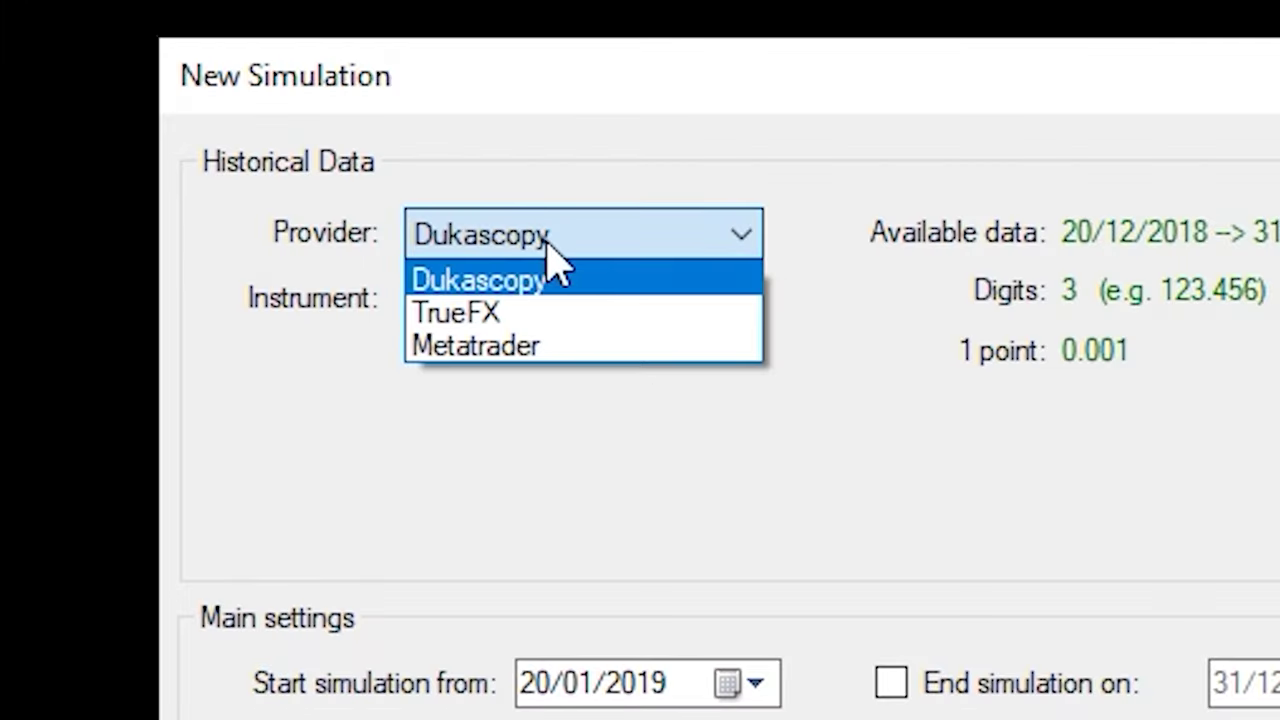
click(527, 280)
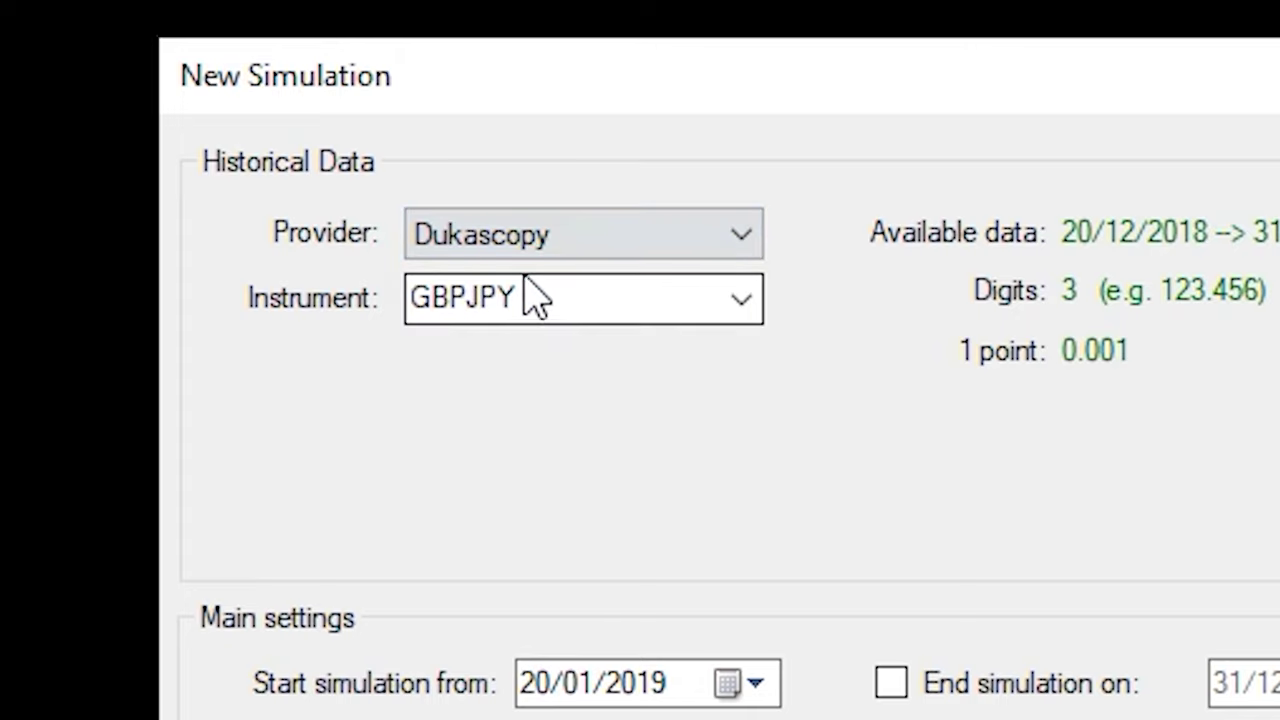
click(537, 240)
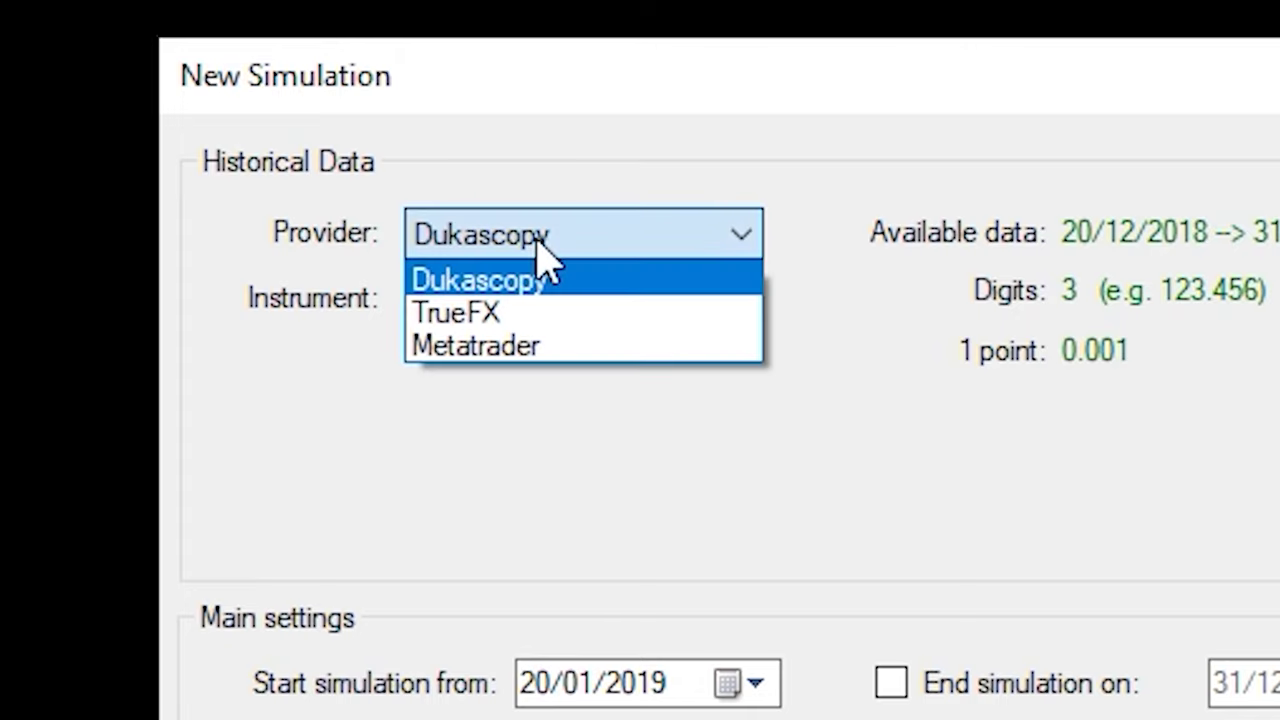
click(473, 313)
click(498, 240)
click(491, 282)
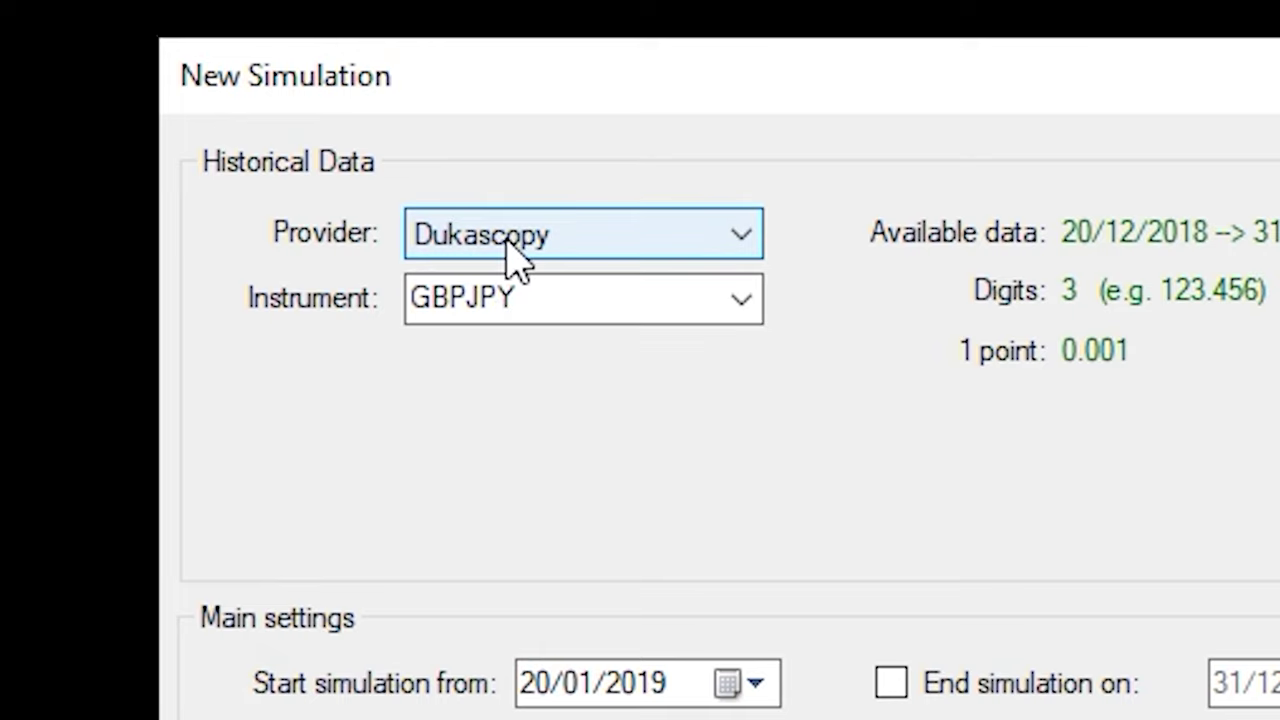
click(740, 305)
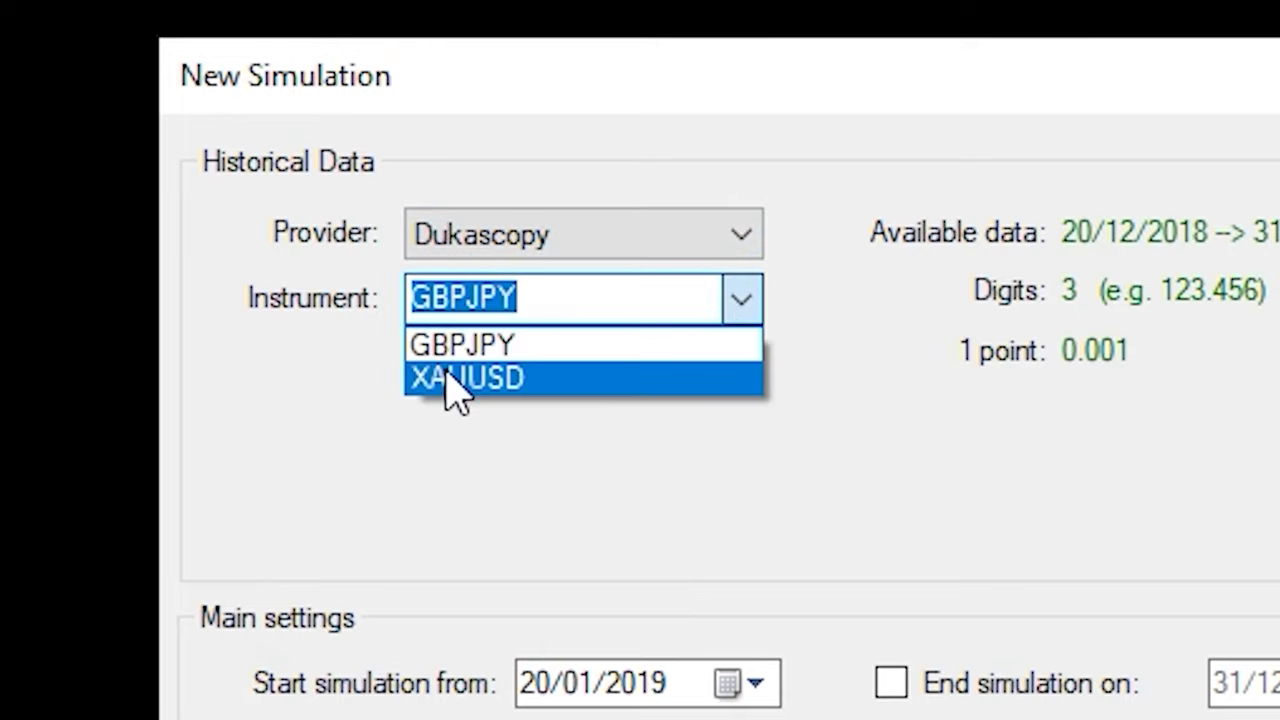
click(484, 388)
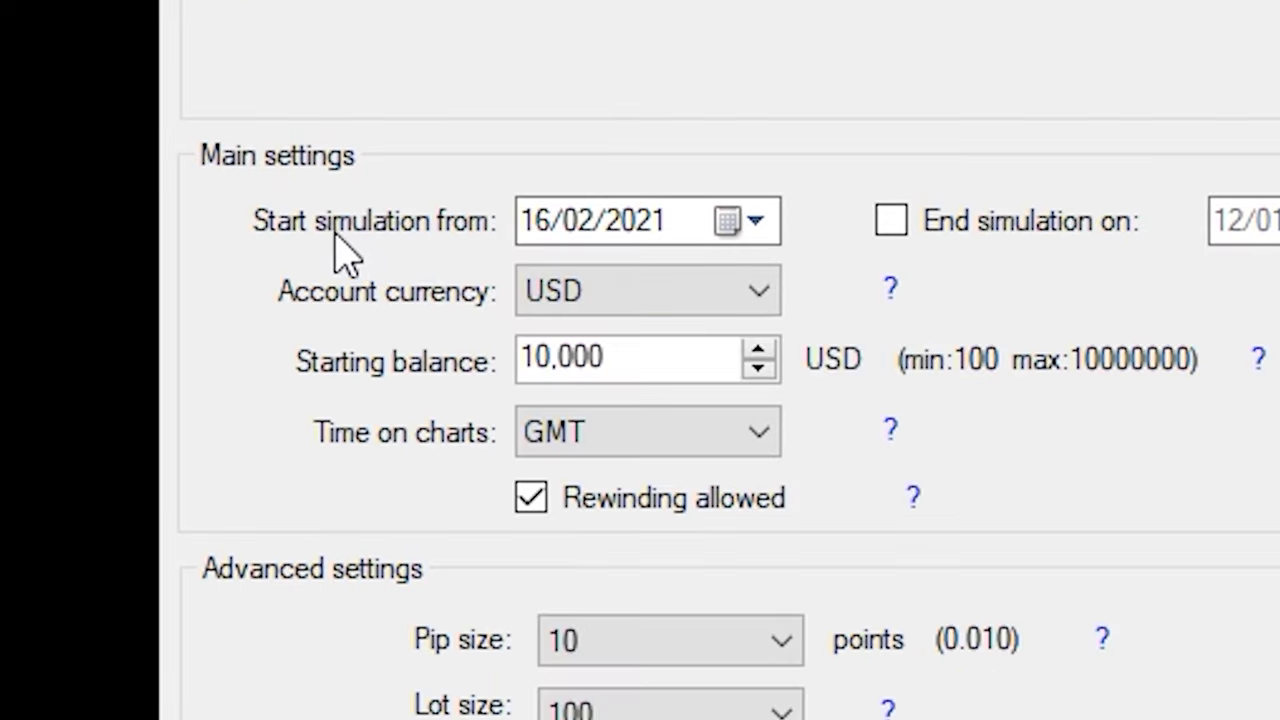
Step: Examine the years available for the XAUUSD simulation start date, leaving the date as it is
click(728, 222)
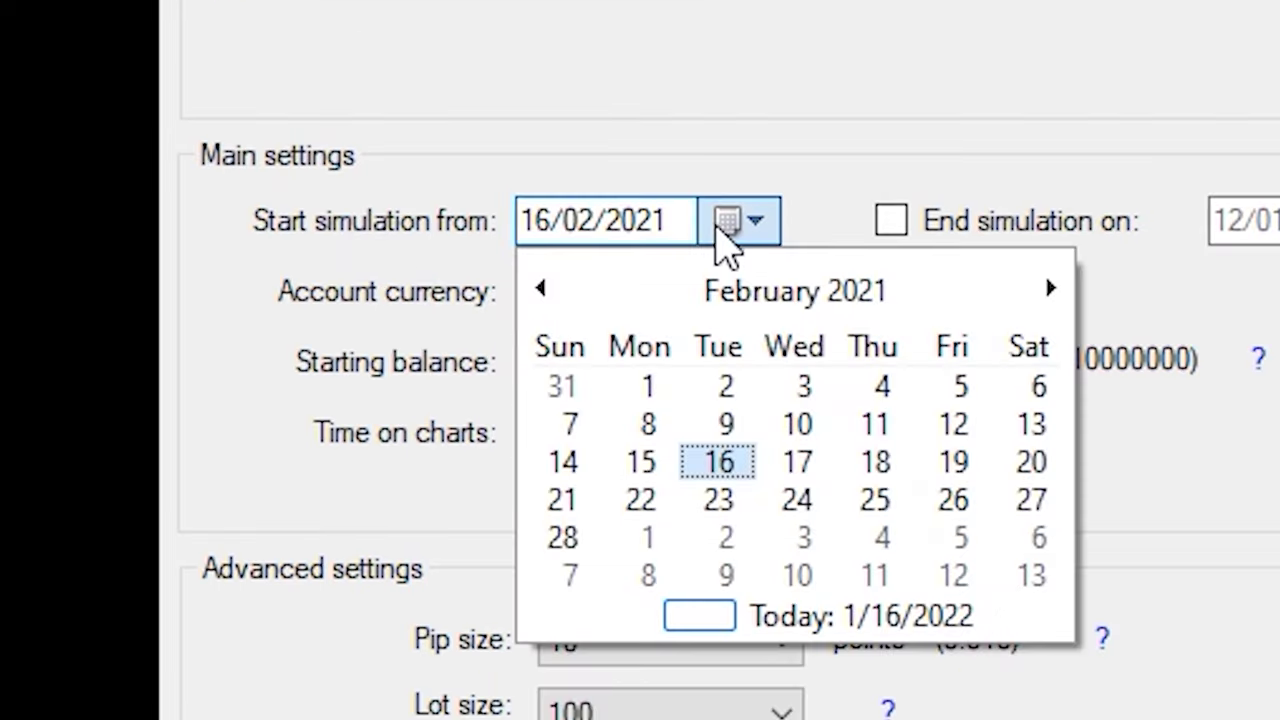
click(732, 296)
click(755, 298)
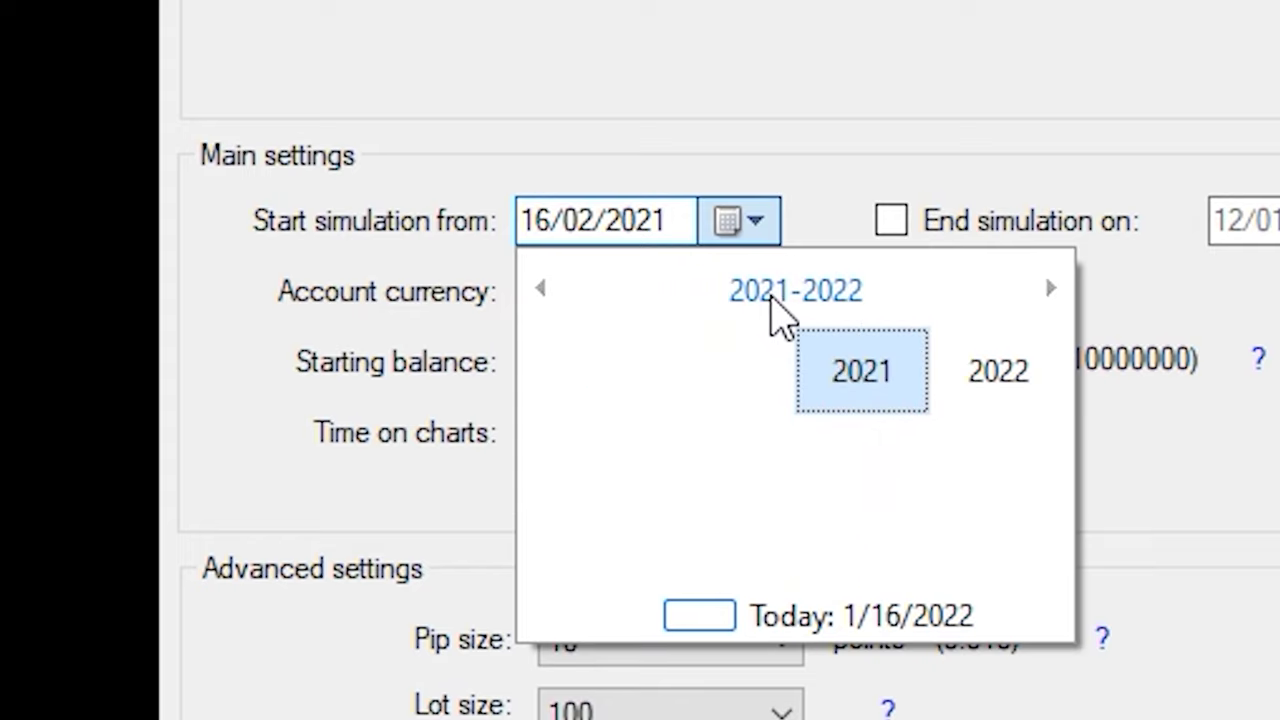
click(778, 298)
click(978, 371)
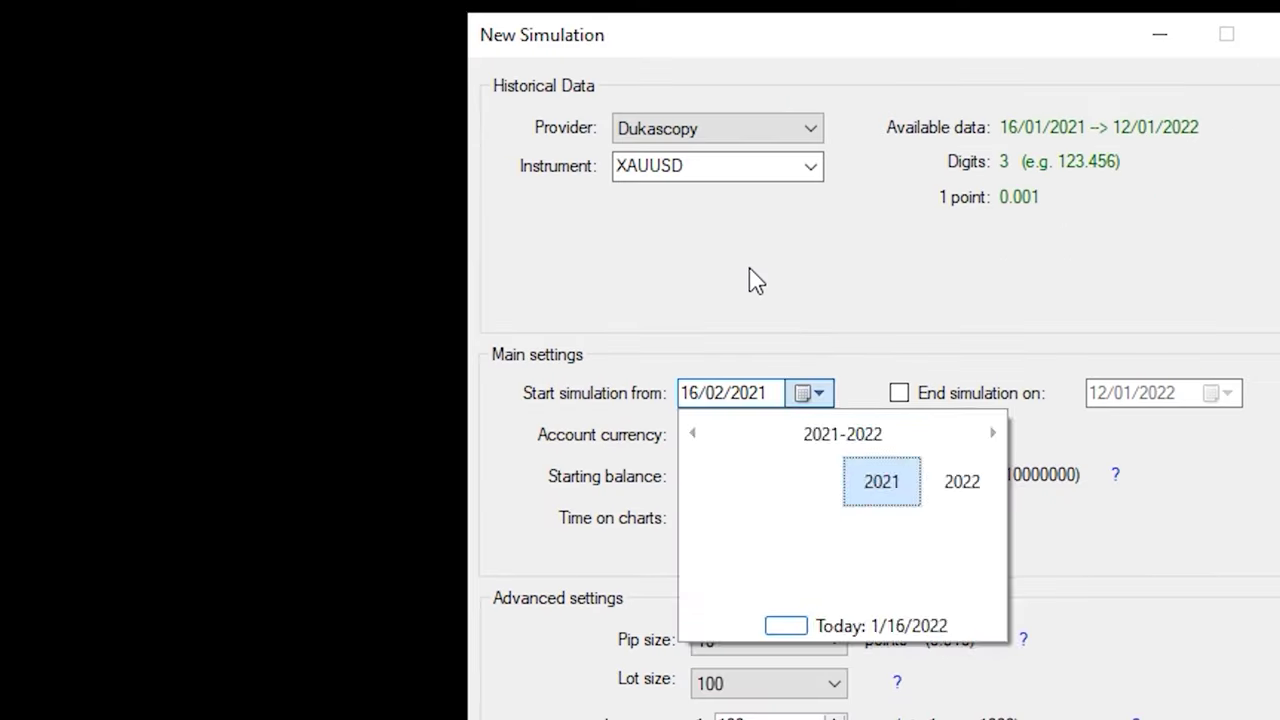
click(755, 280)
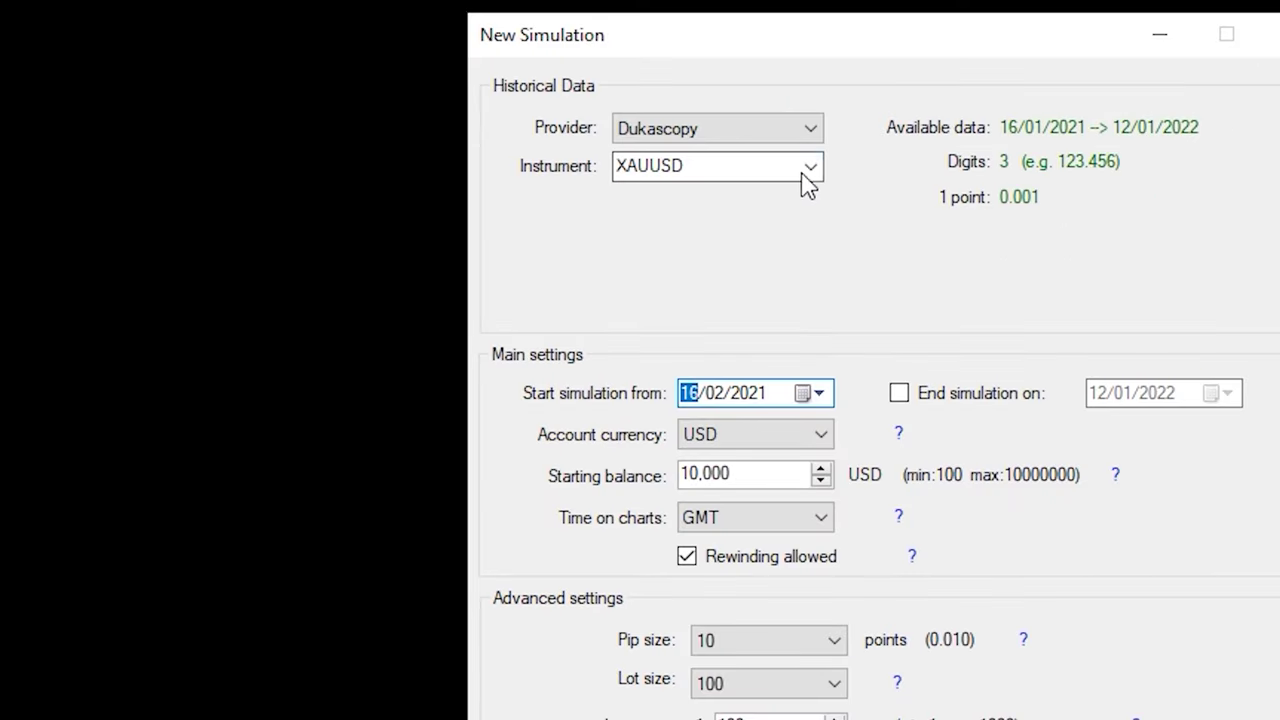
Step: Try GBPJPY as the instrument with a start date of 31/12/2021, and return the instrument to XAUUSD
click(810, 166)
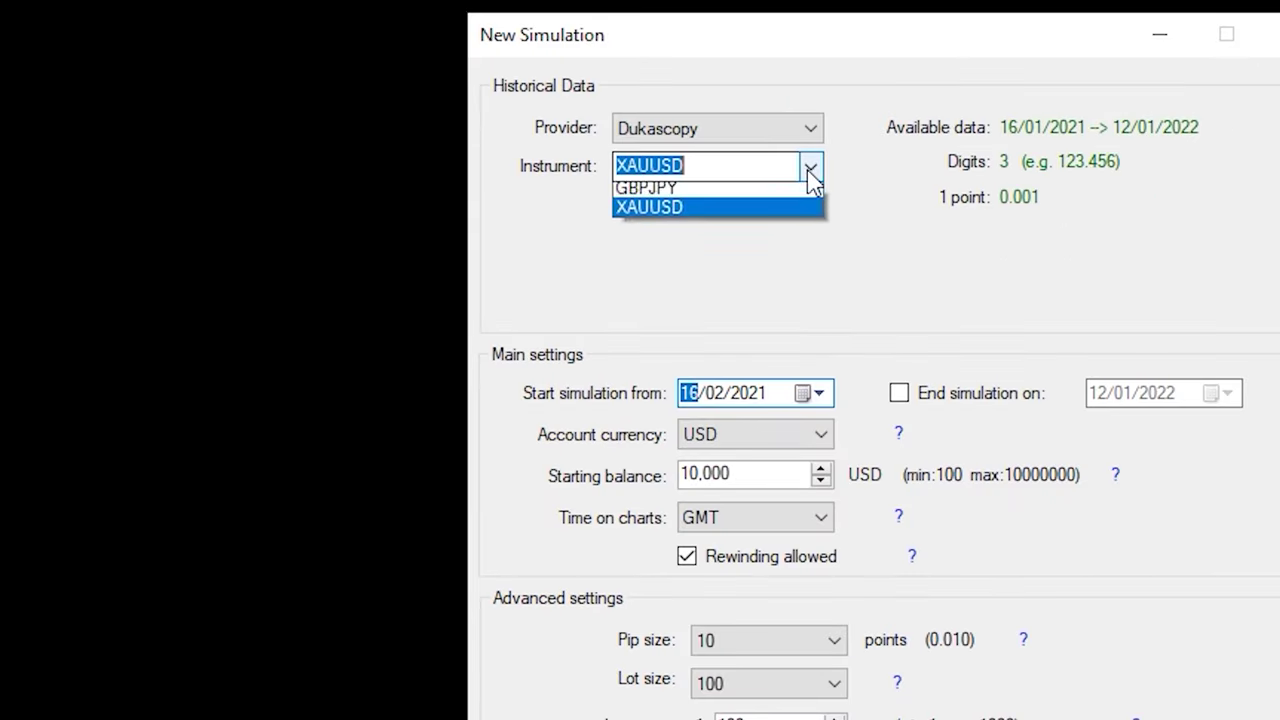
click(737, 198)
click(810, 394)
click(820, 434)
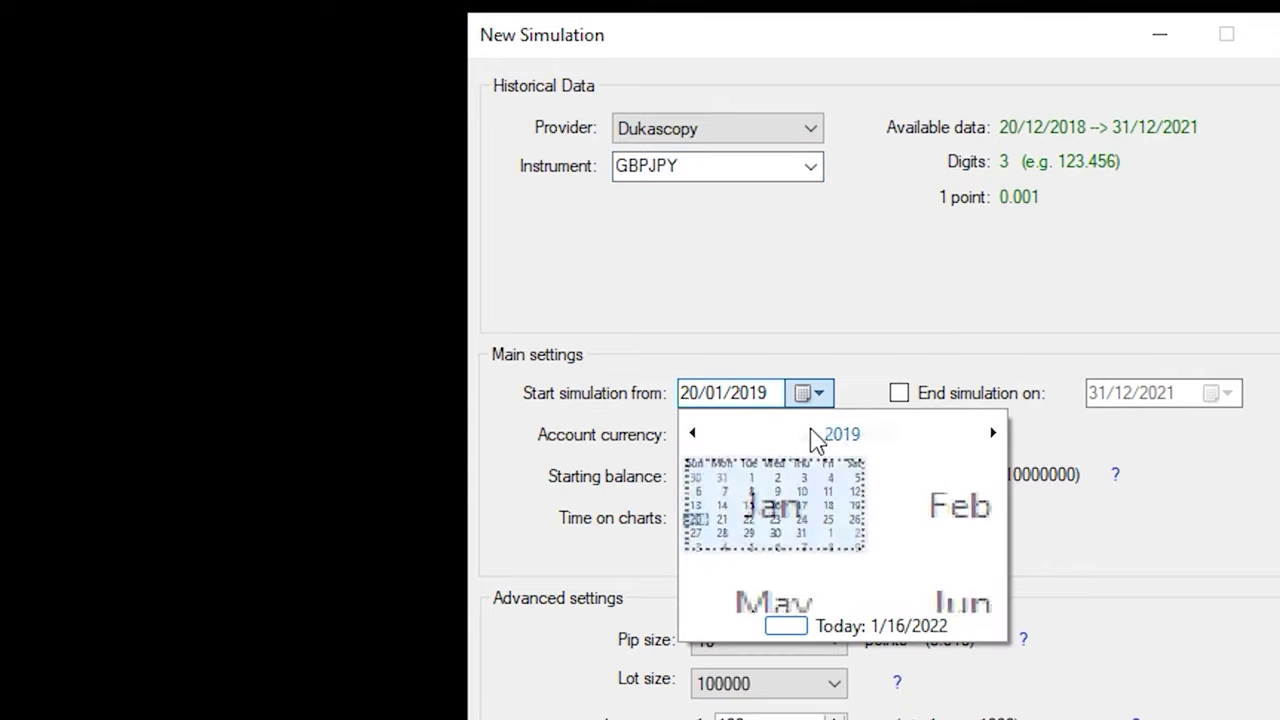
click(833, 436)
click(833, 436)
click(852, 505)
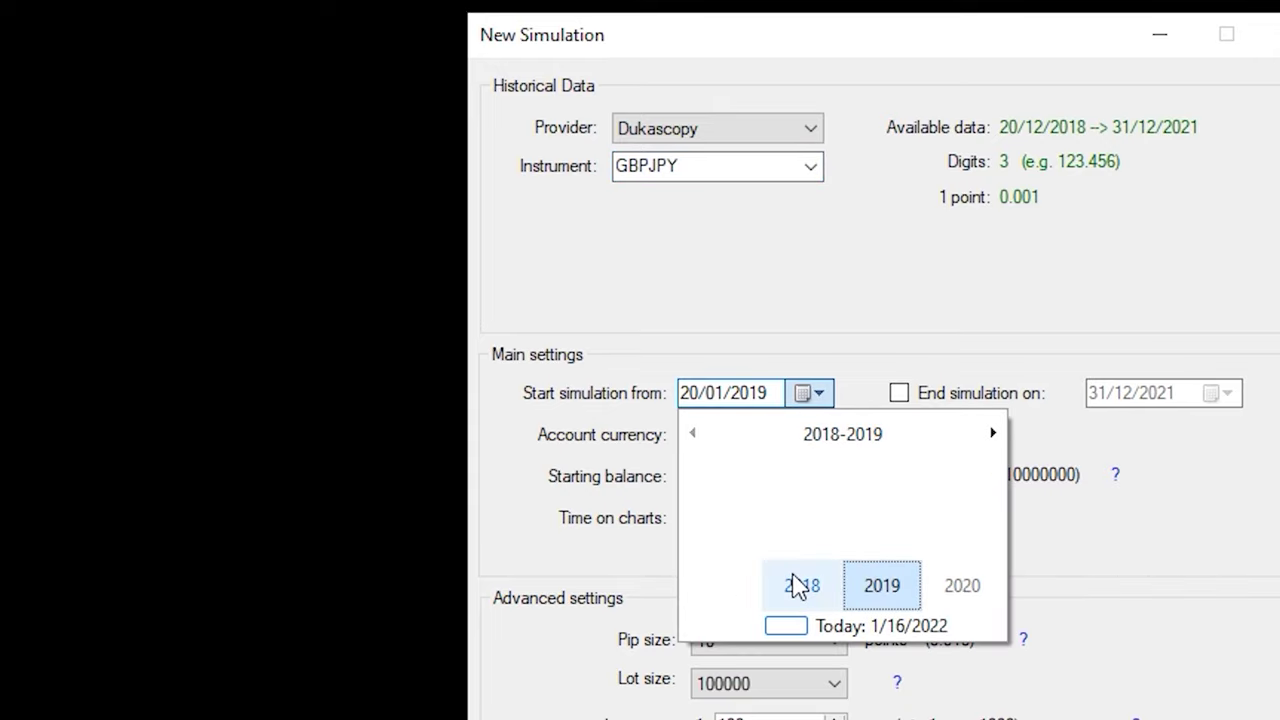
click(986, 436)
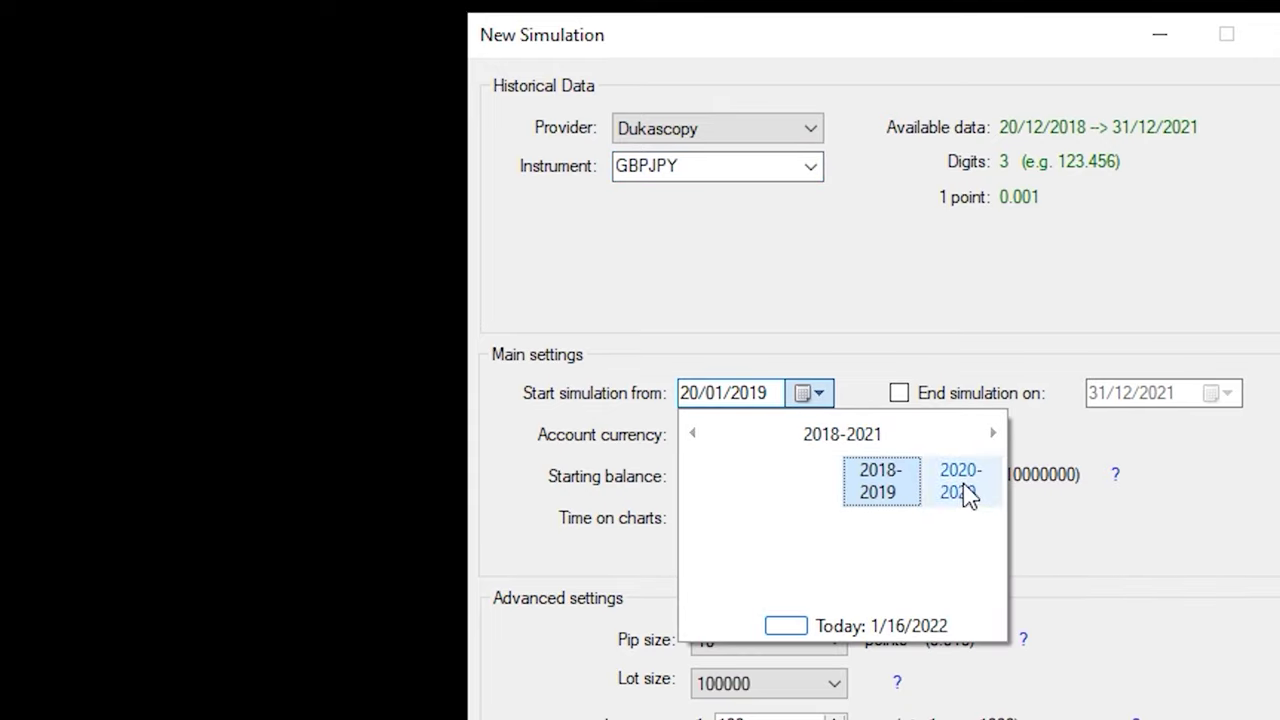
click(963, 486)
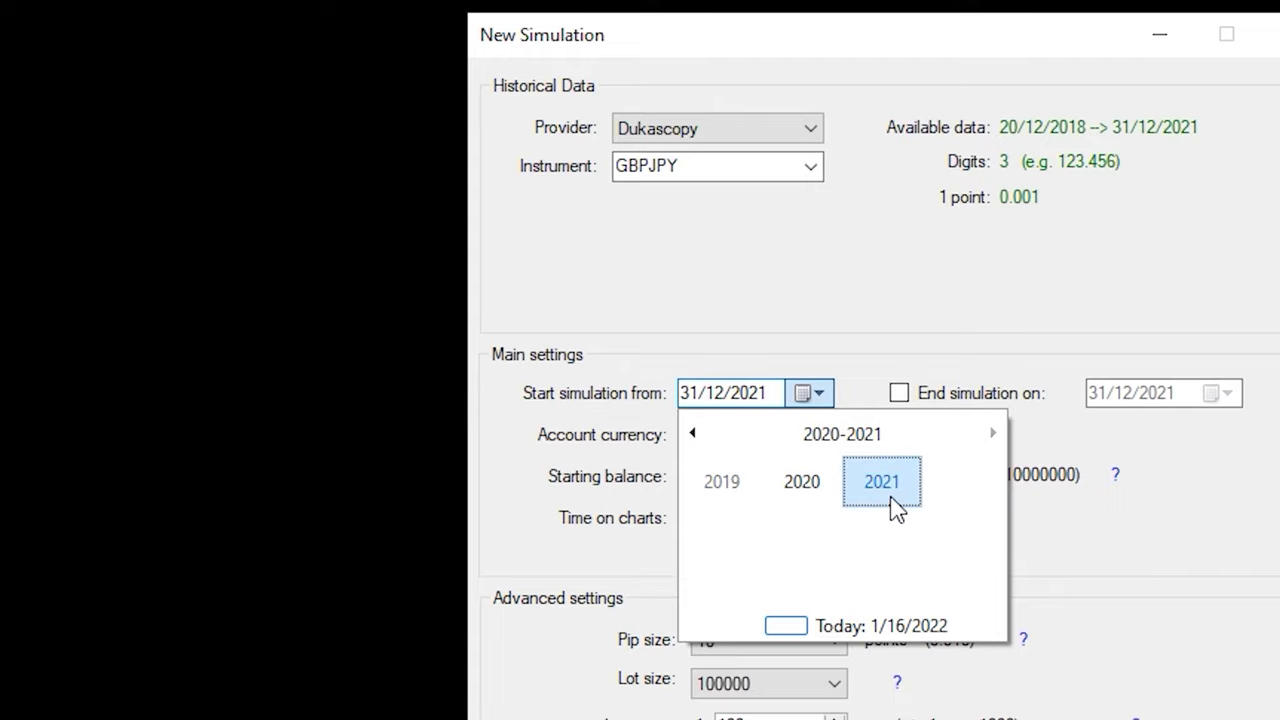
click(811, 314)
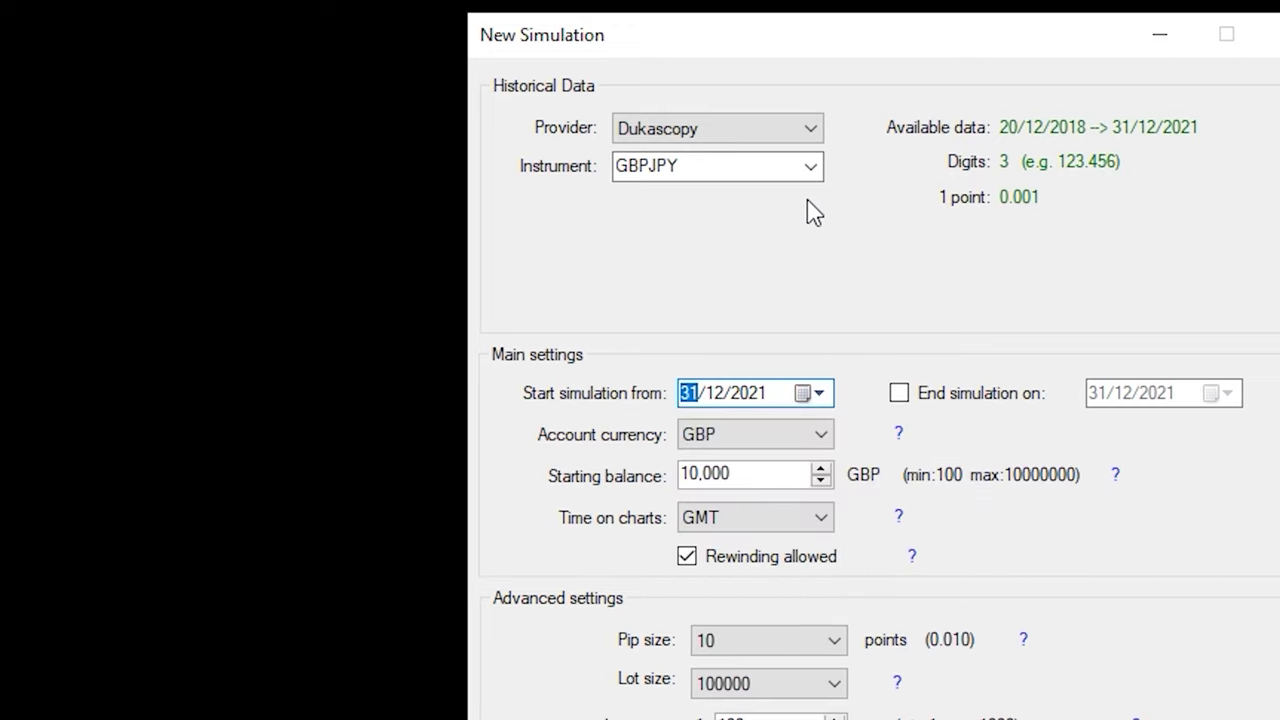
click(795, 166)
click(771, 212)
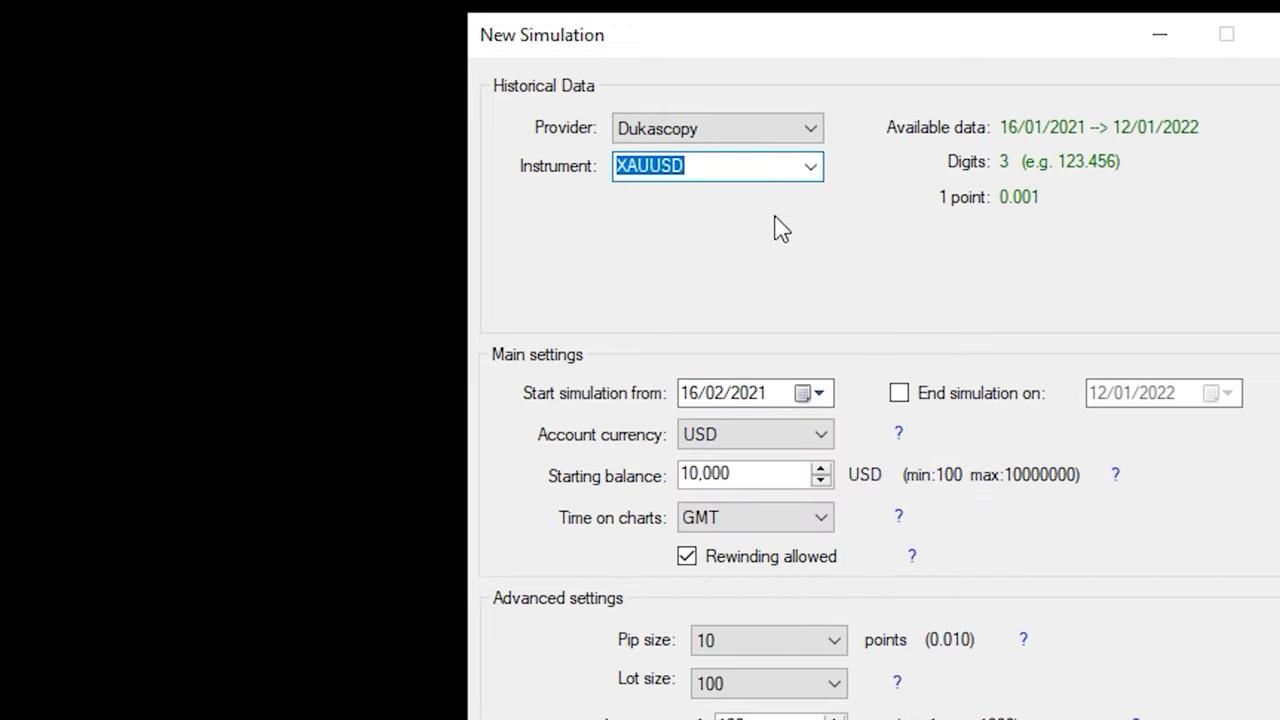
Step: Examine the months and years offered for the XAUUSD simulation start date
click(803, 393)
click(811, 436)
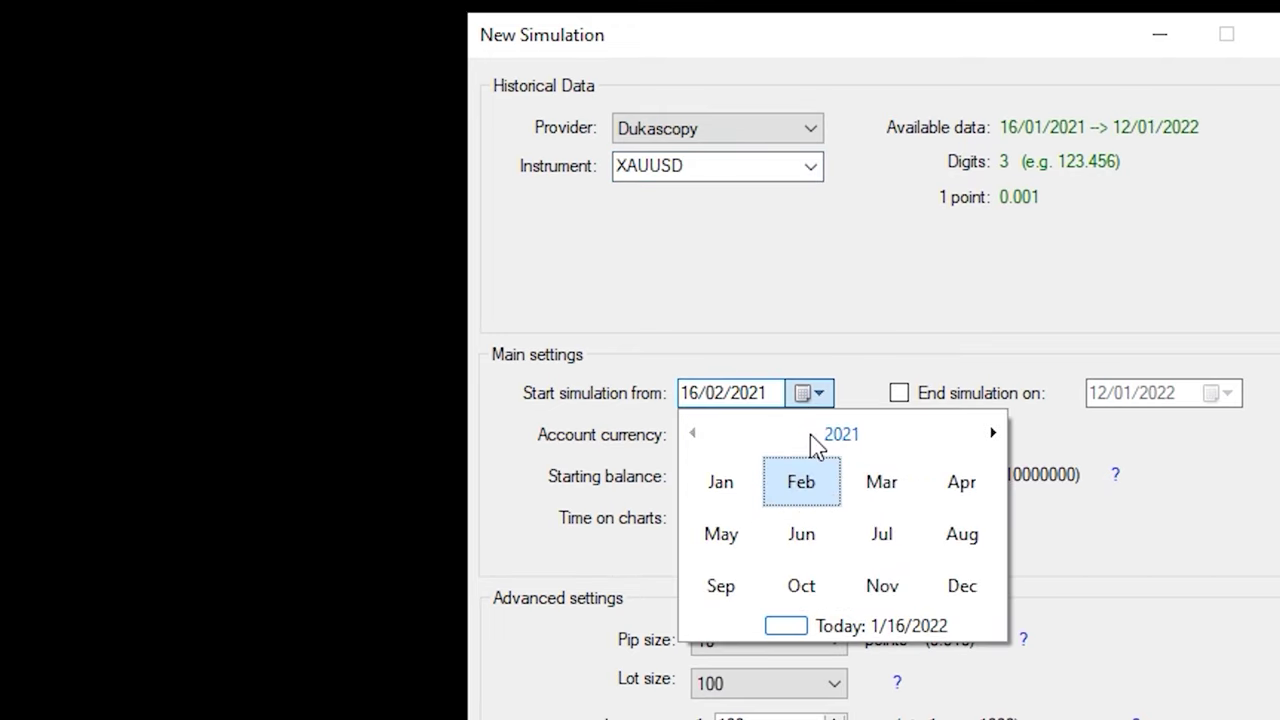
click(811, 436)
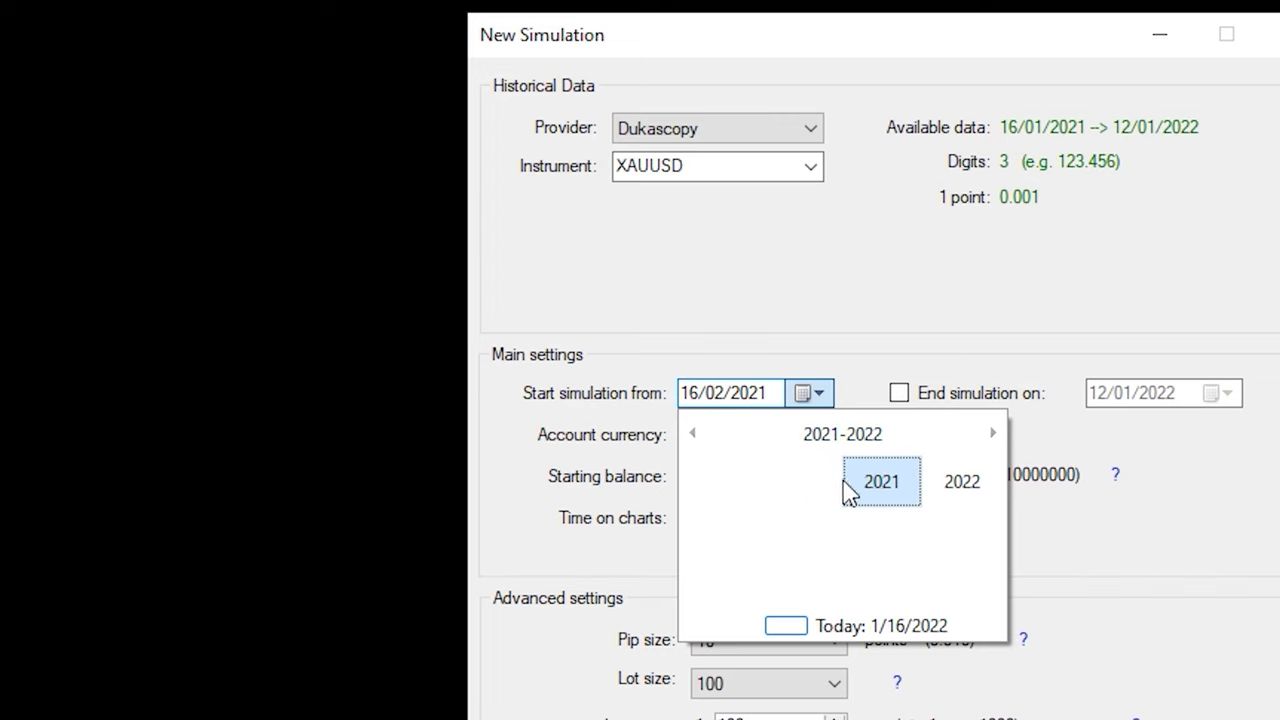
click(874, 496)
click(815, 403)
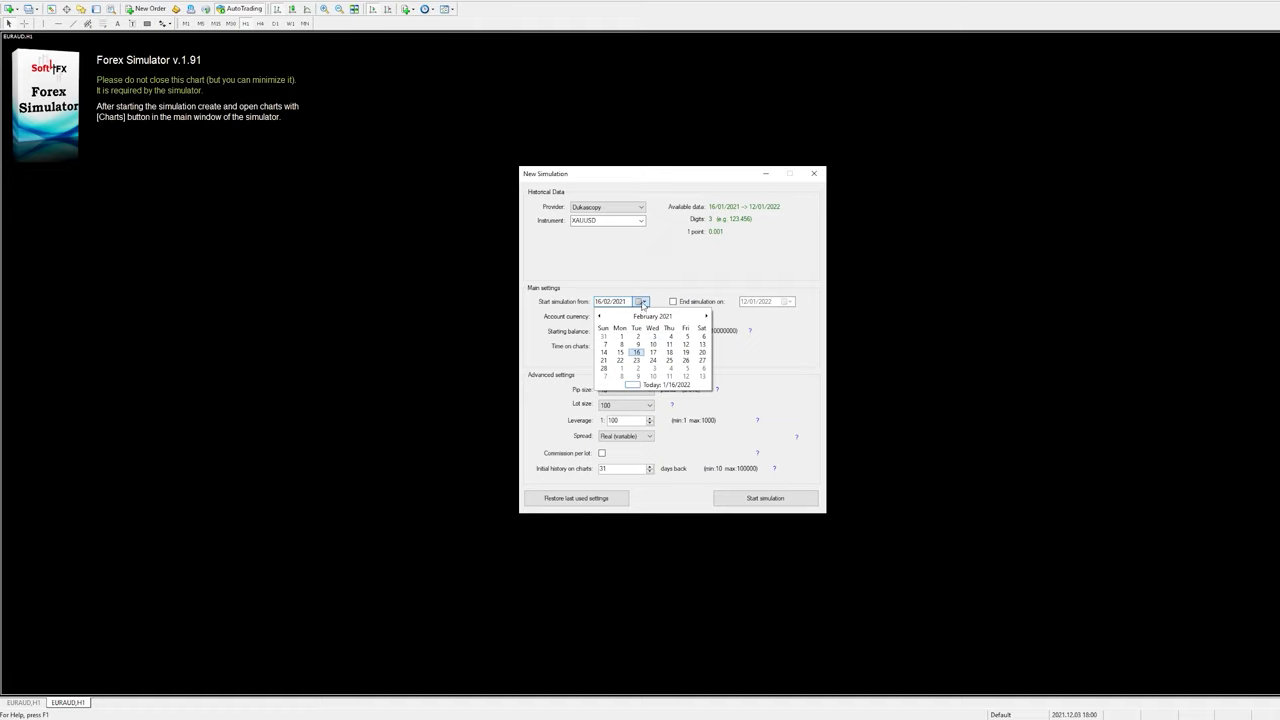
click(643, 302)
click(619, 302)
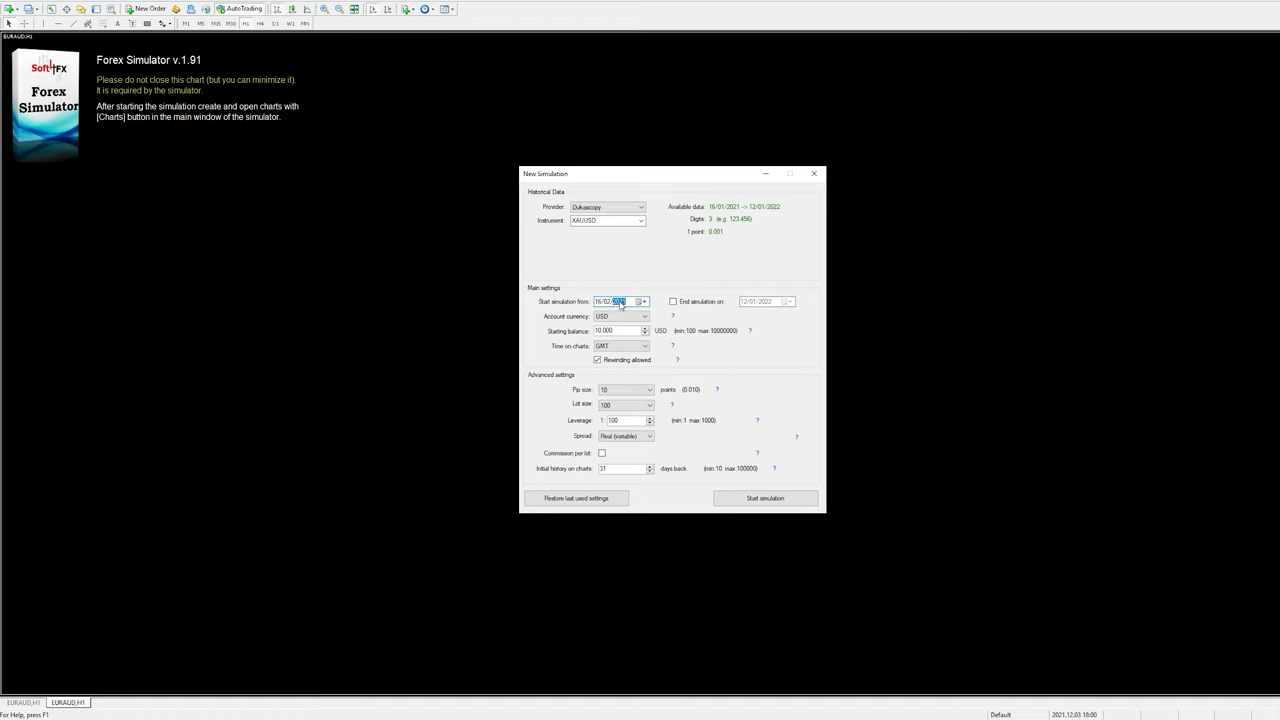
Step: Browse the start date calendar out to its year ranges and choose January 2022 as the simulation start month
click(644, 301)
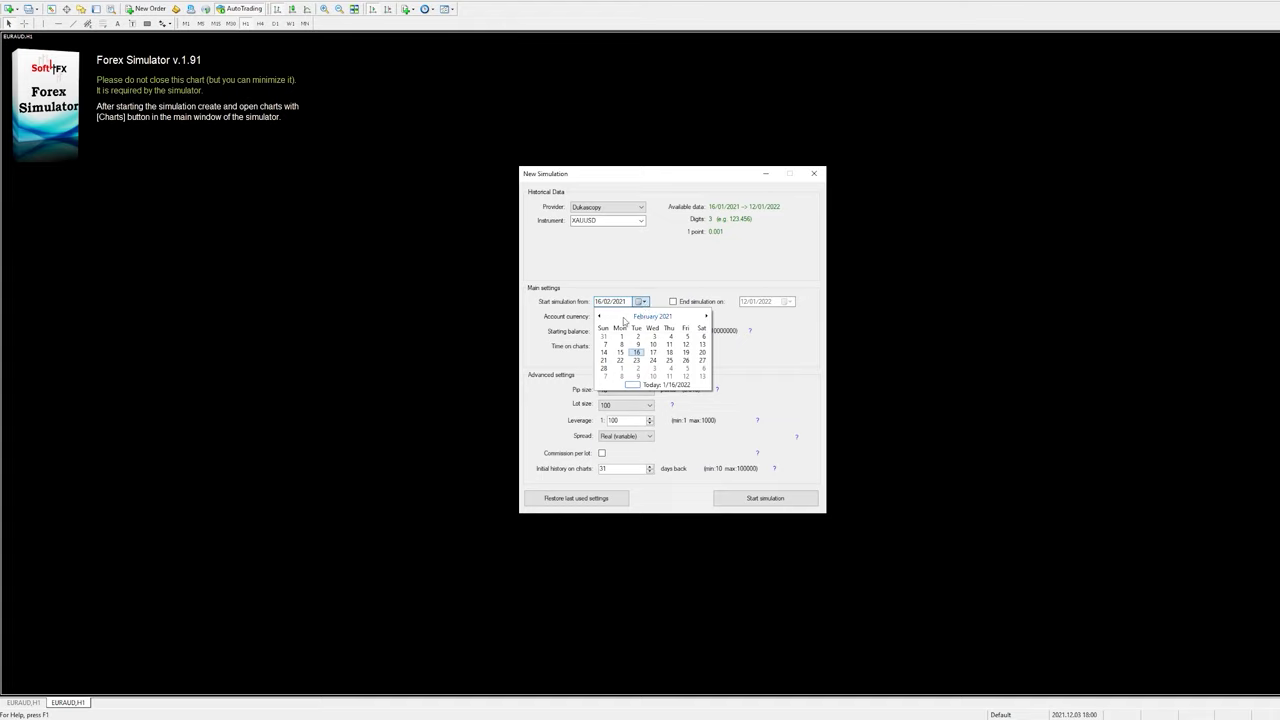
click(640, 316)
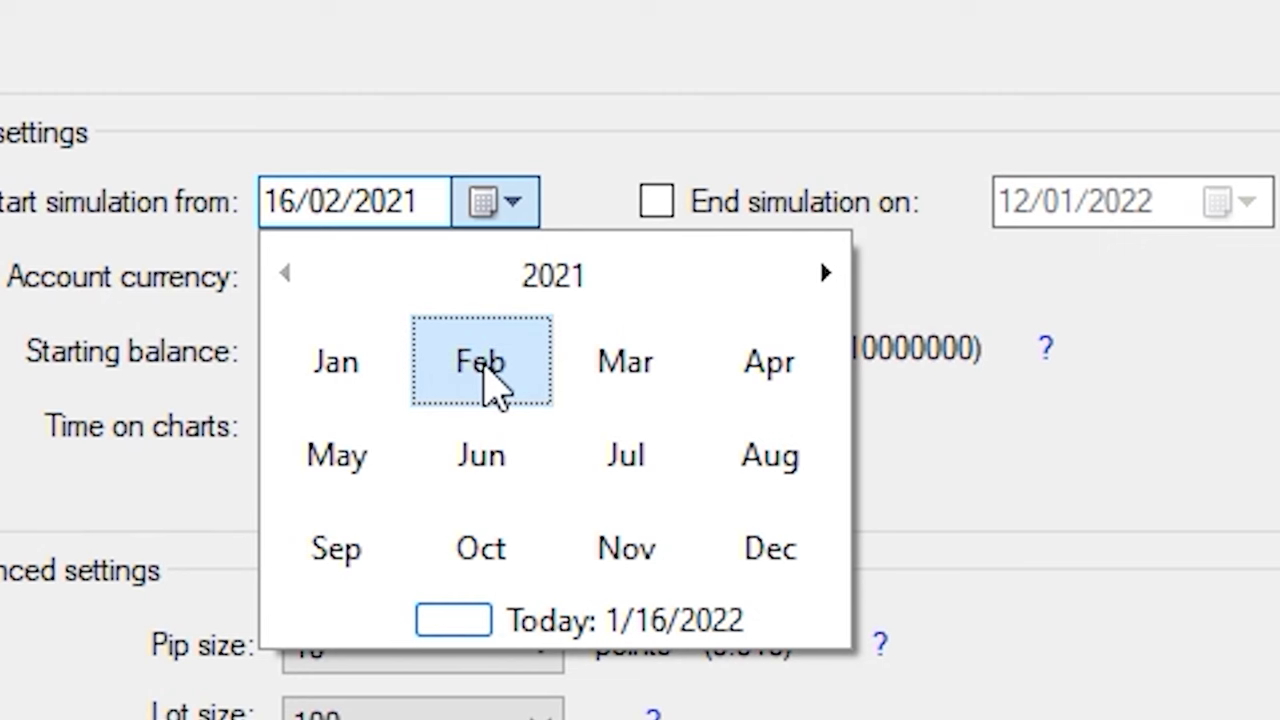
click(485, 365)
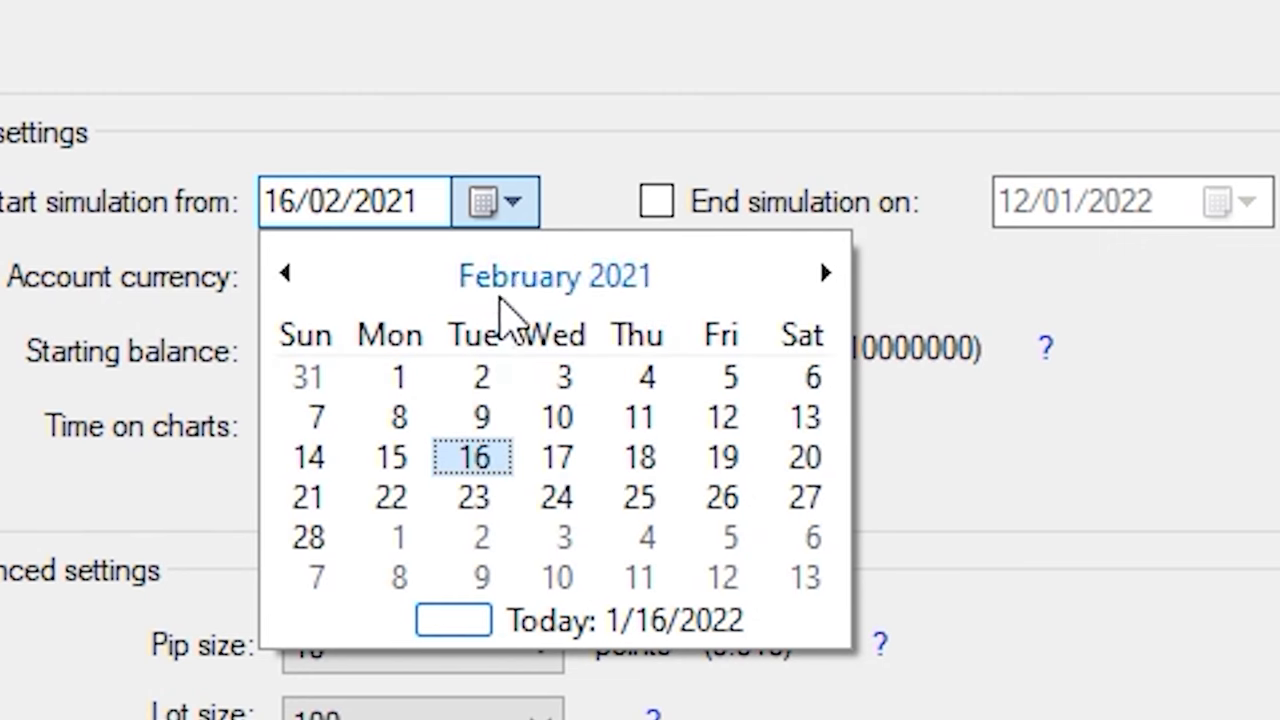
click(552, 280)
click(557, 283)
click(555, 284)
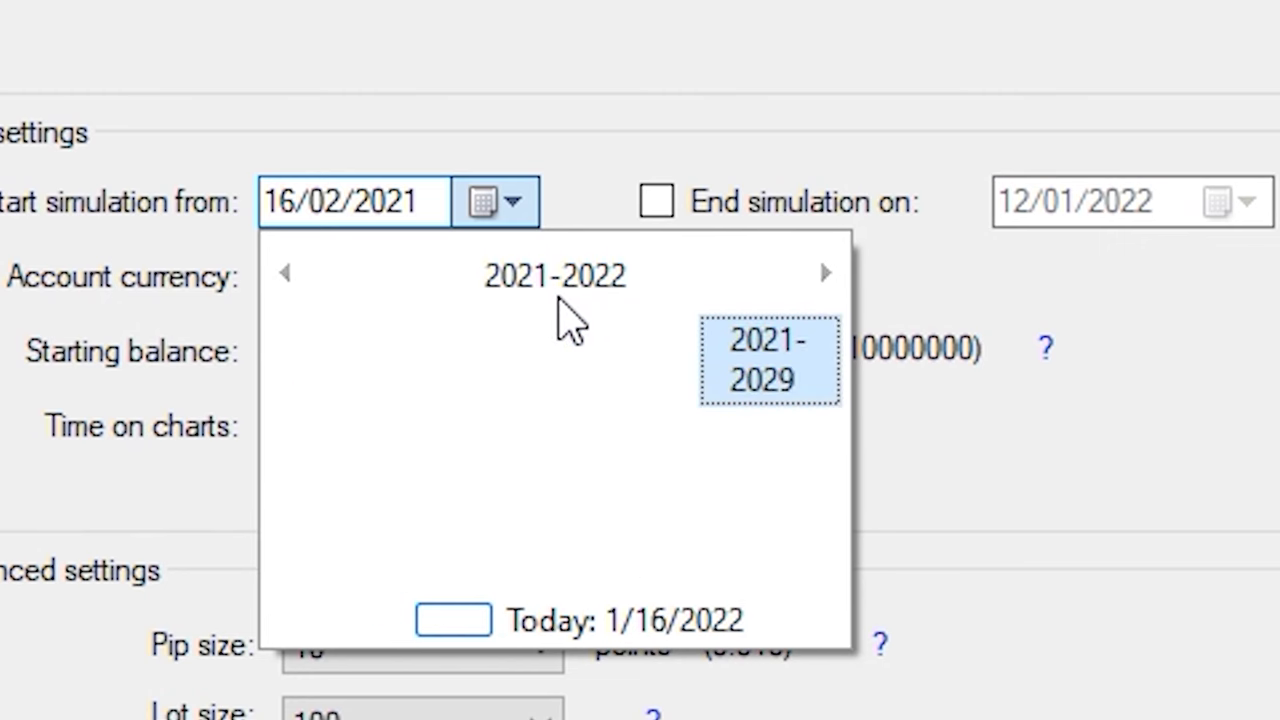
click(760, 370)
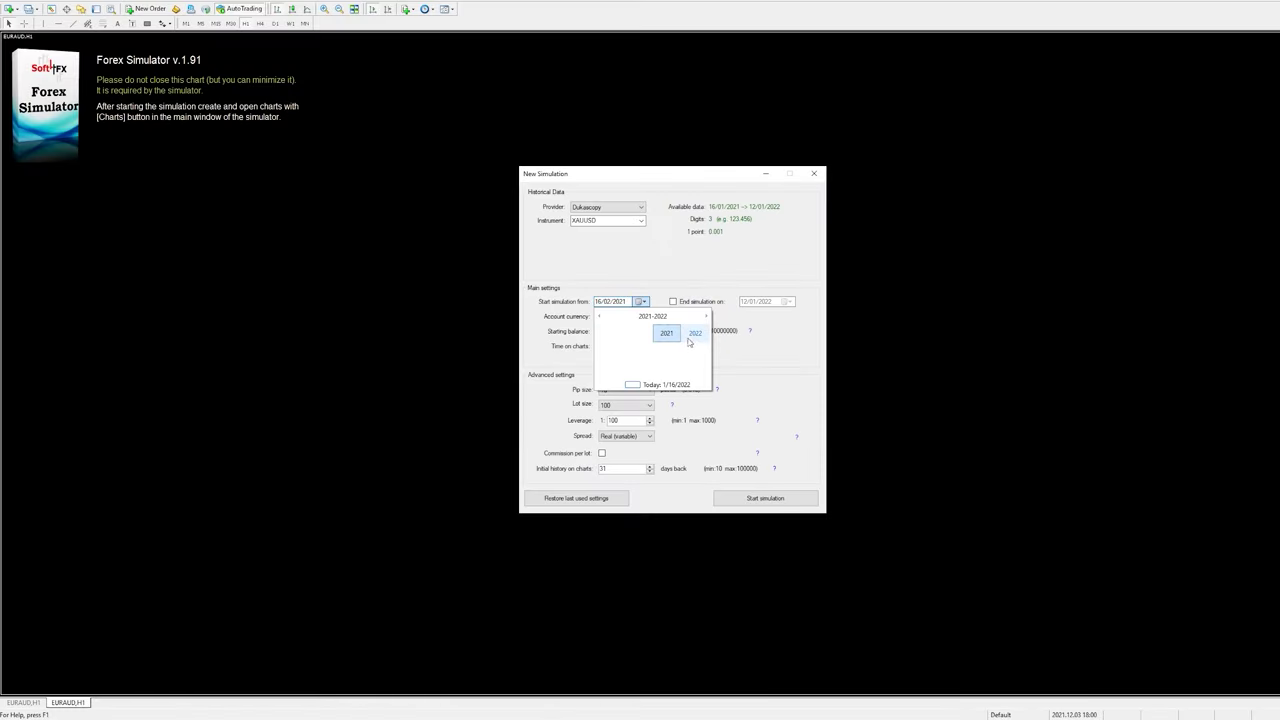
click(693, 334)
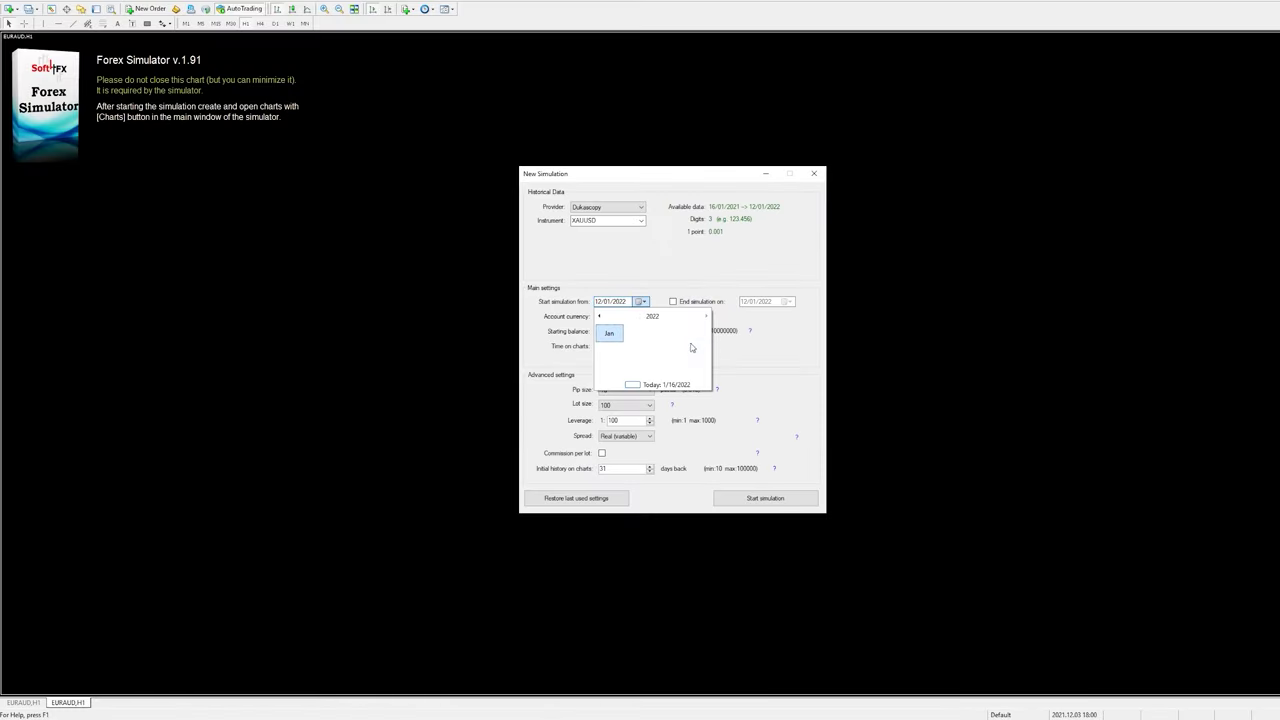
click(608, 336)
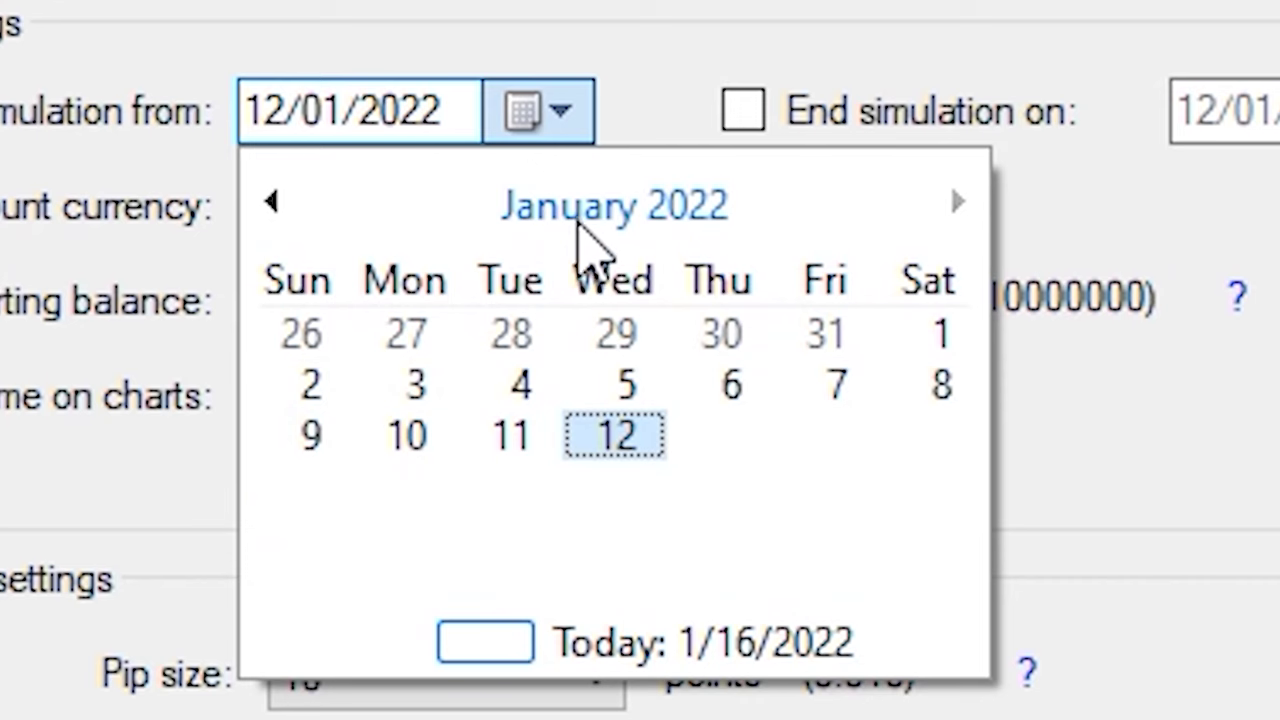
Step: Set the simulation start date to 15 February 2021
click(649, 318)
click(648, 319)
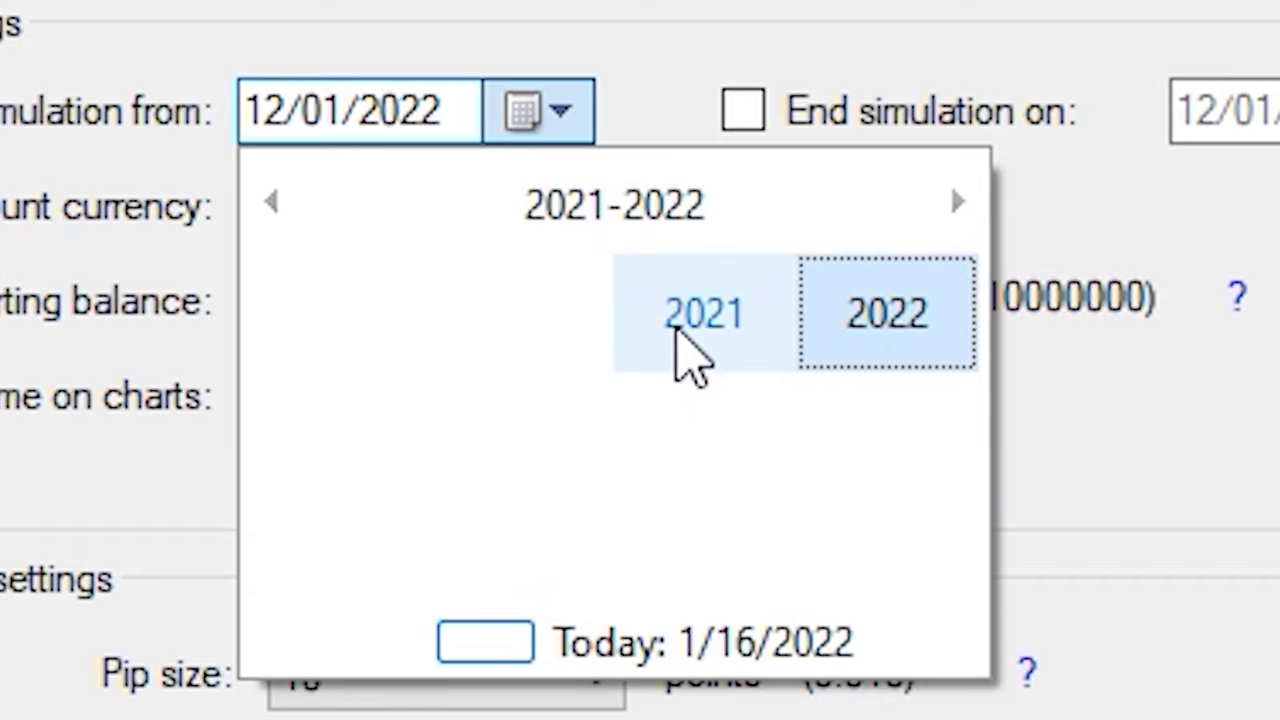
click(674, 331)
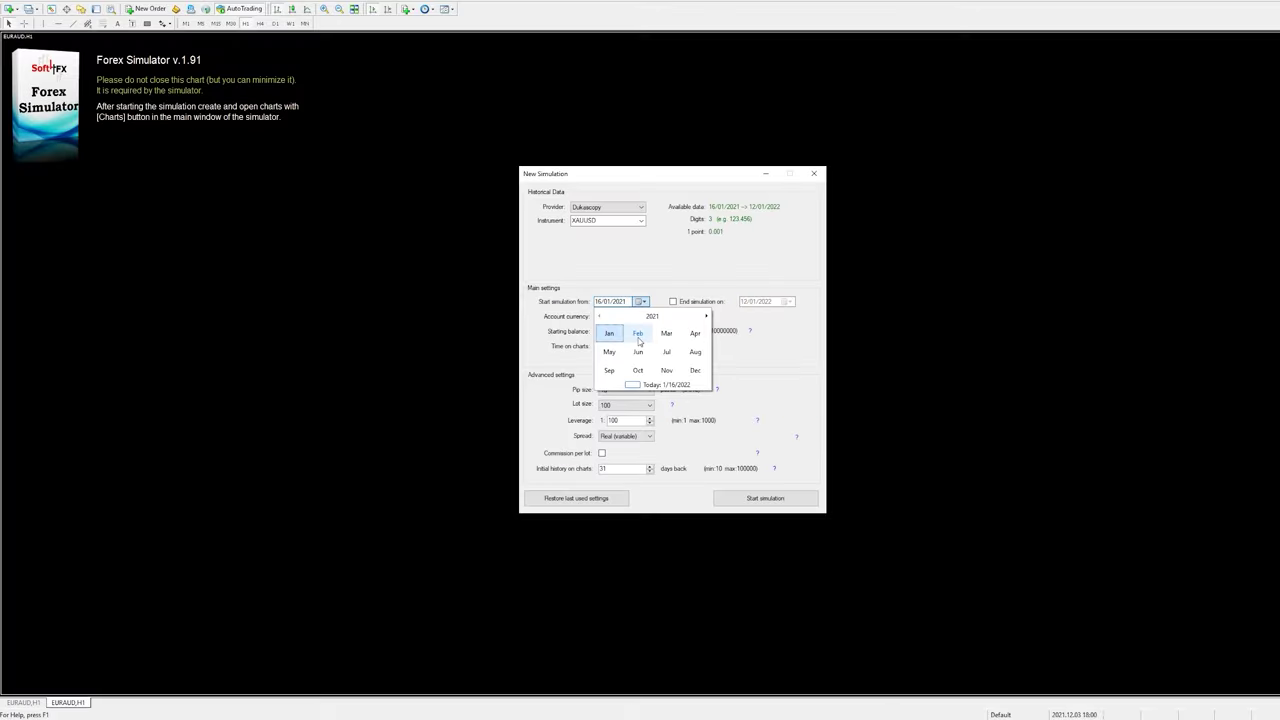
click(638, 336)
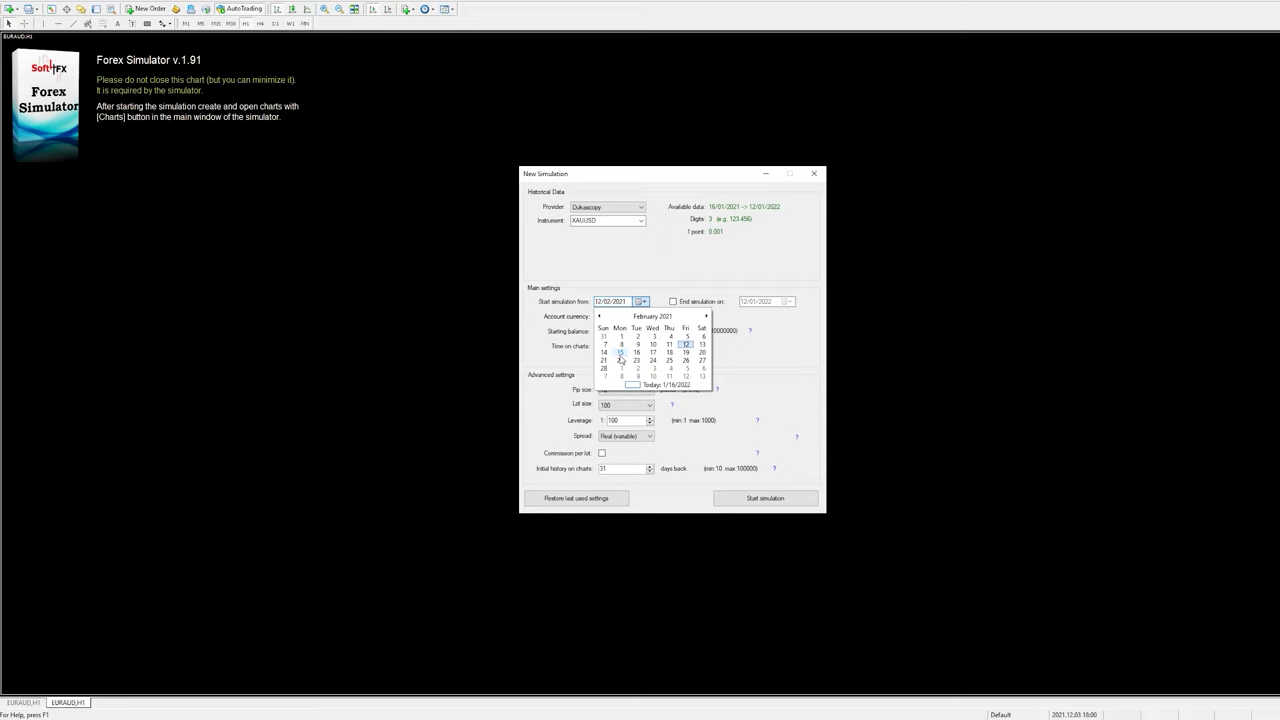
click(620, 354)
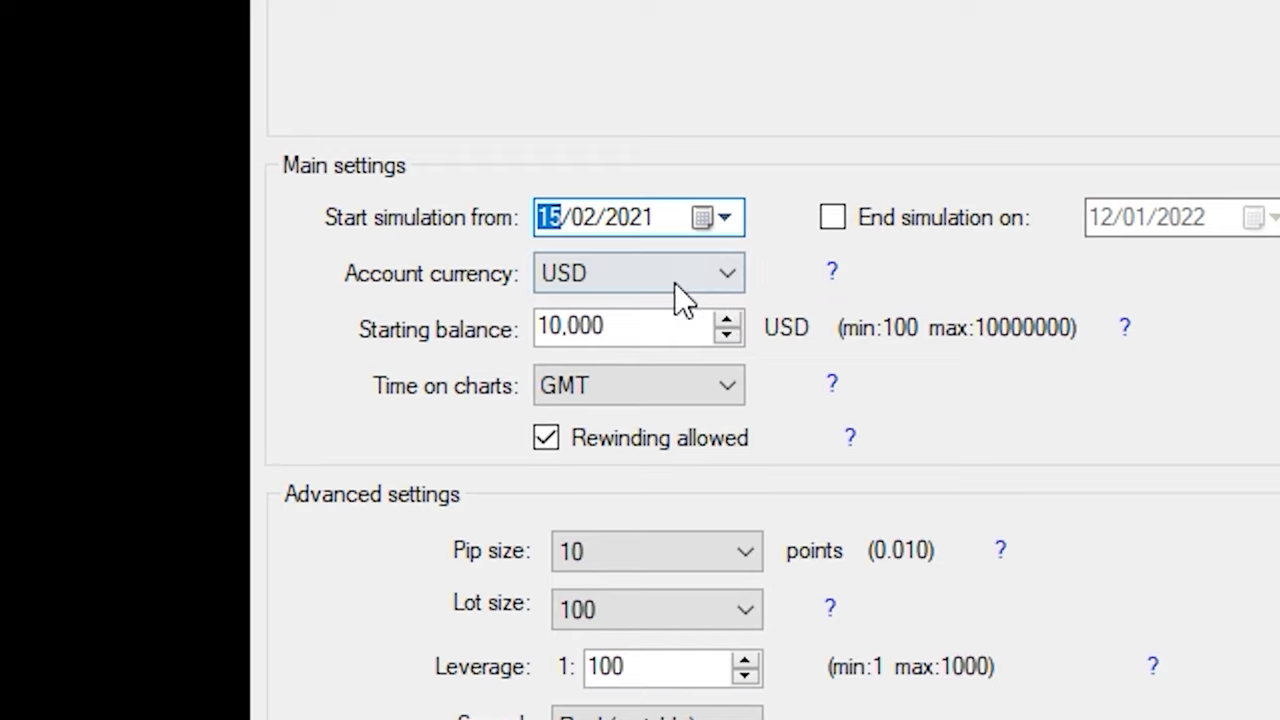
Step: Keep USD as the account currency and set the starting balance to 1,000 USD
click(672, 280)
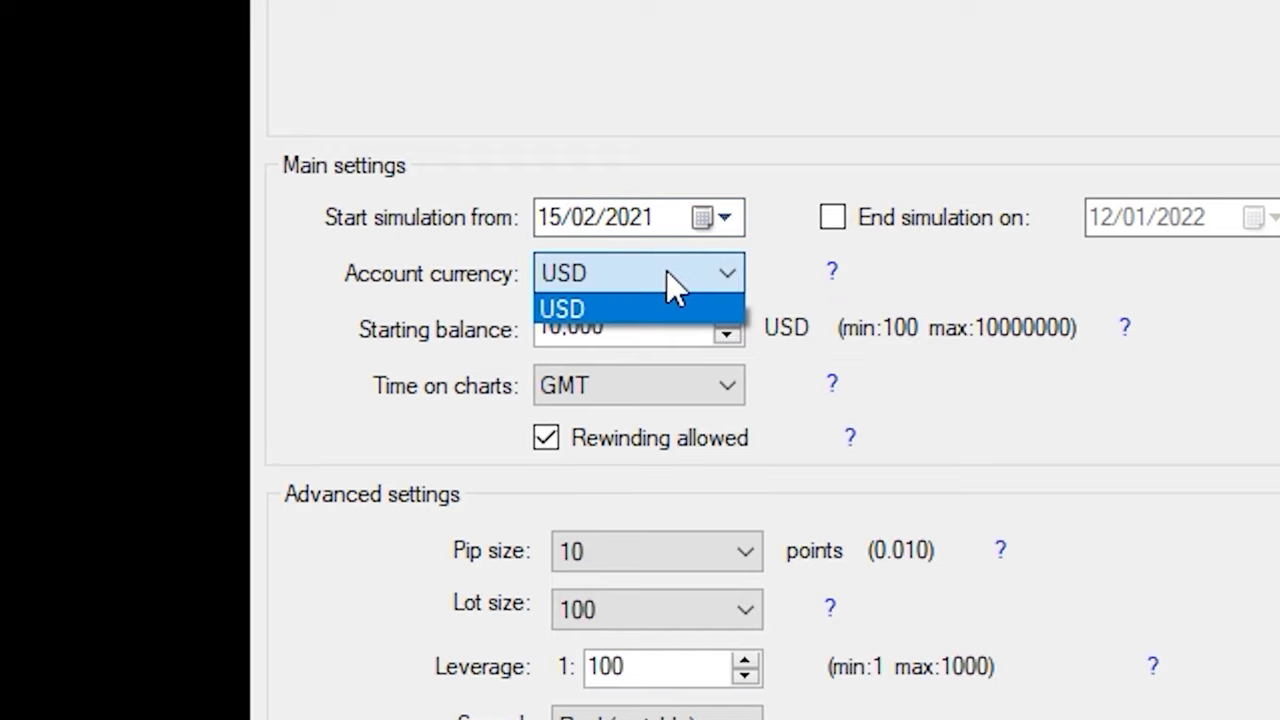
click(596, 308)
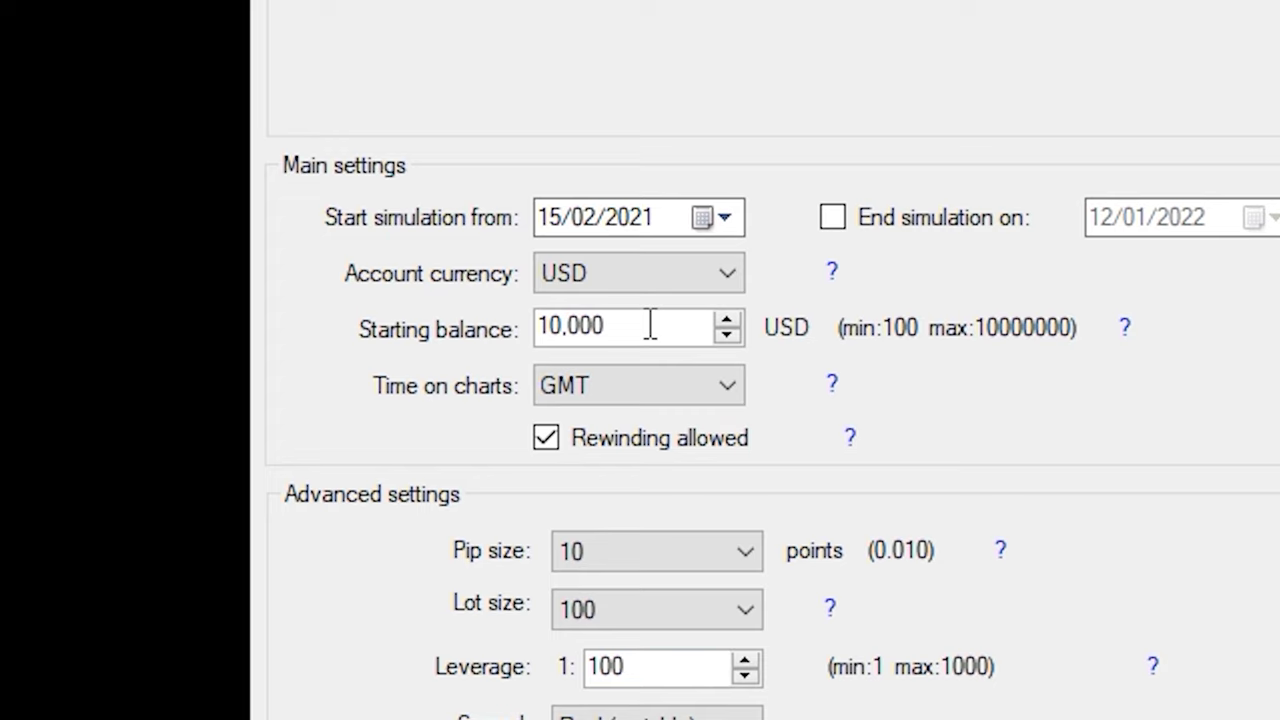
drag(631, 329, 476, 332)
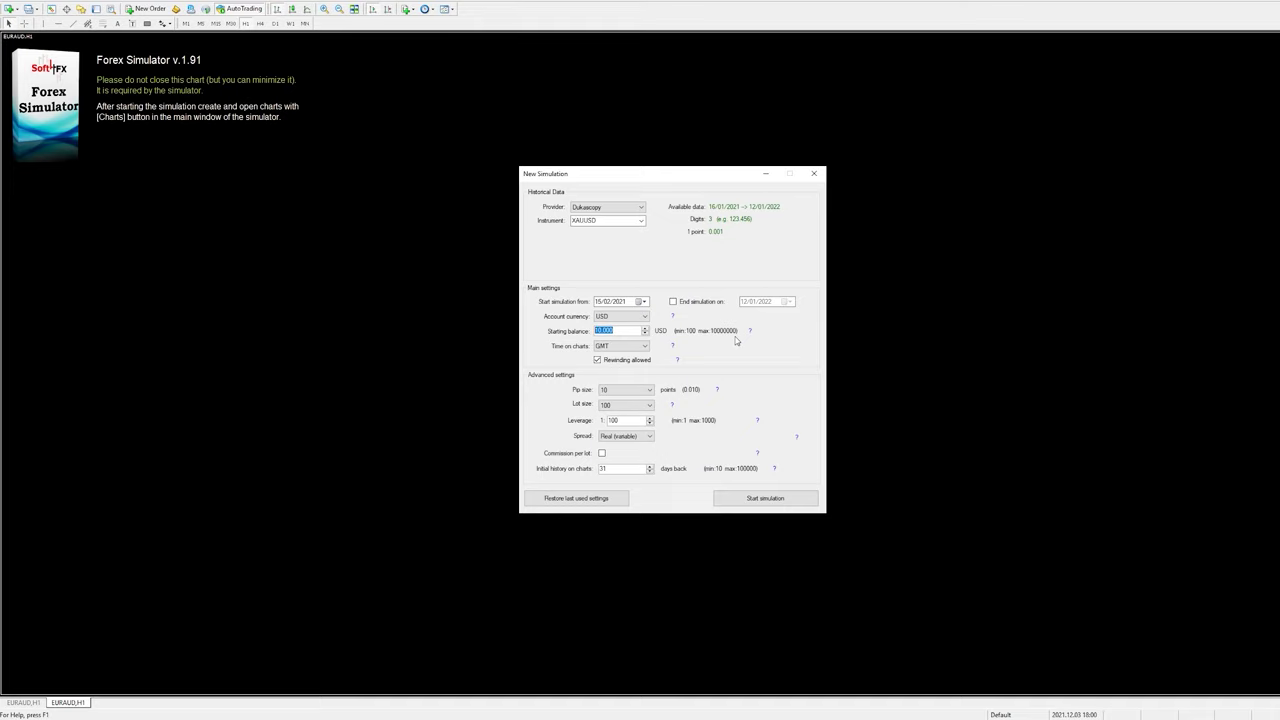
text(1)
Step: Set the time on charts to New York Close, trying GMT in between for comparison
click(628, 346)
click(623, 365)
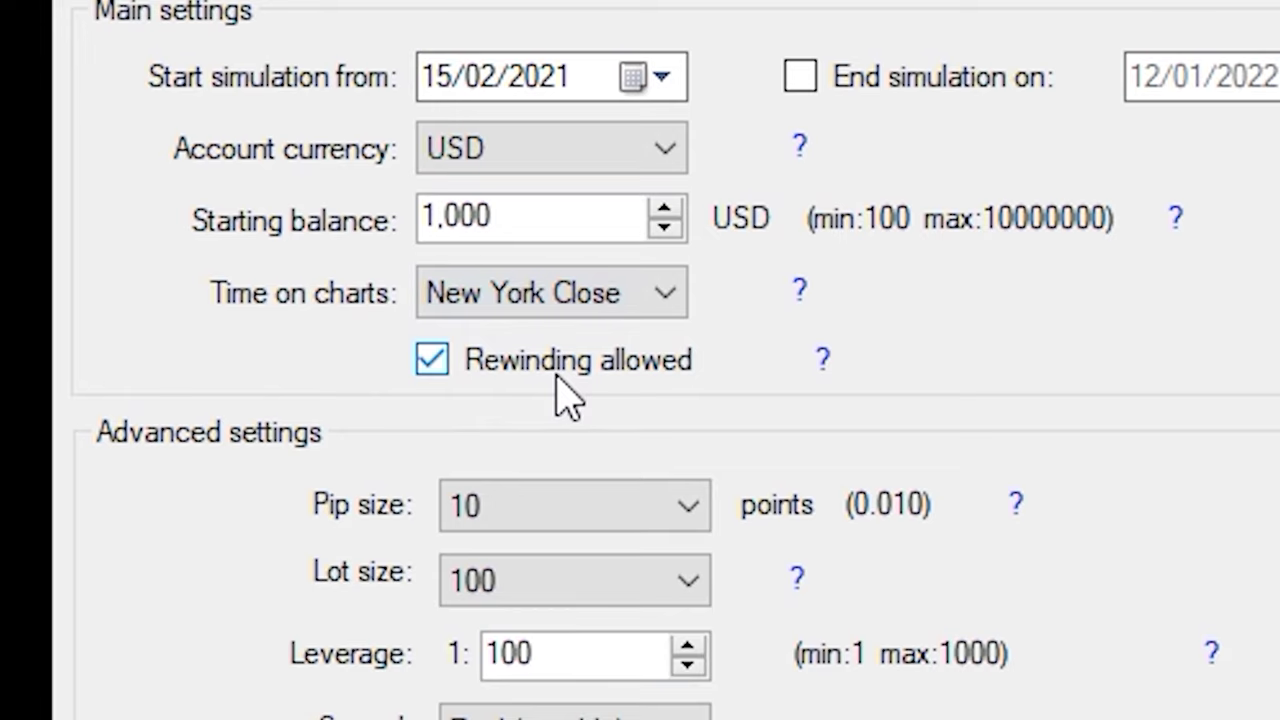
click(430, 305)
click(476, 340)
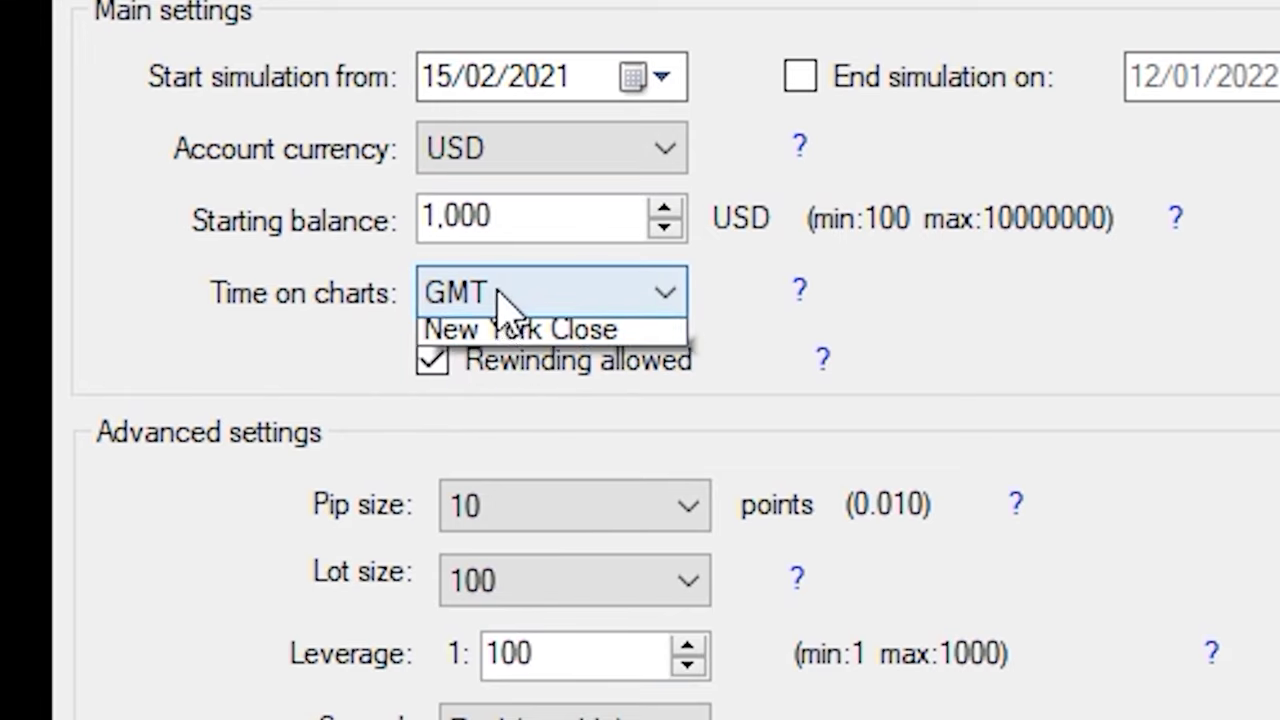
click(500, 309)
click(505, 372)
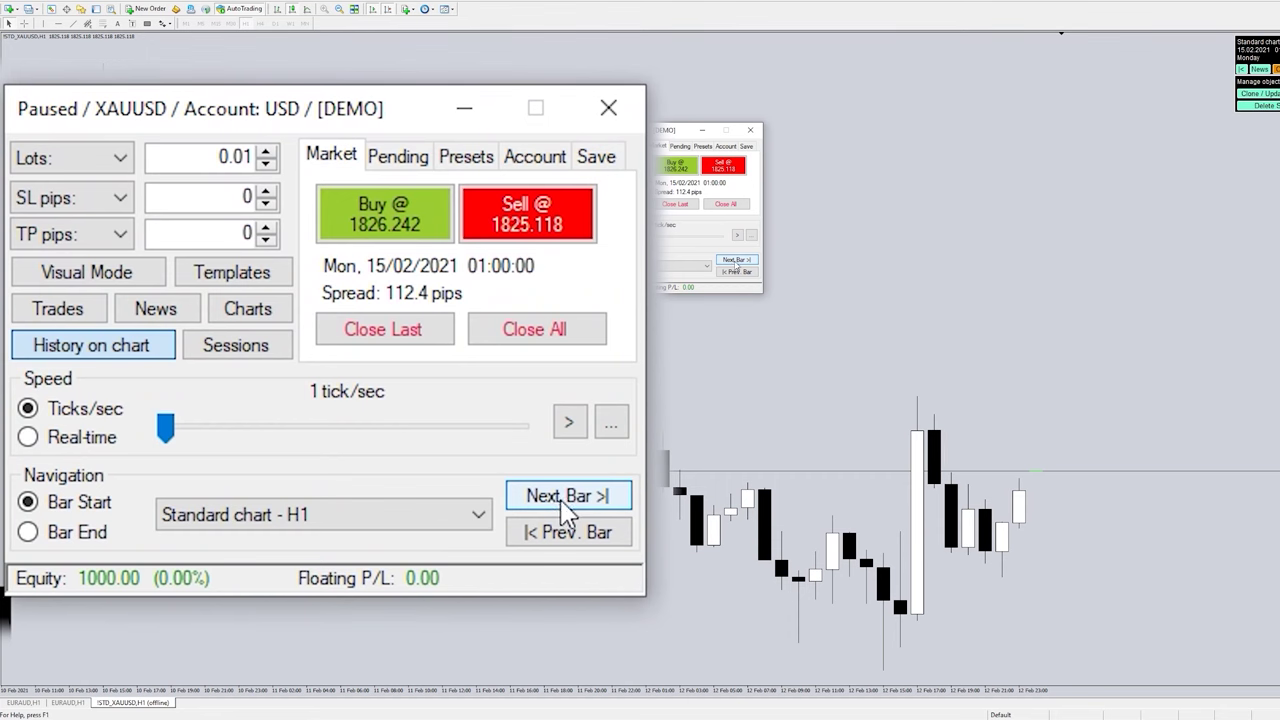
Step: Advance the paused XAUUSD simulation eight bars on the standard H1 chart
click(564, 505)
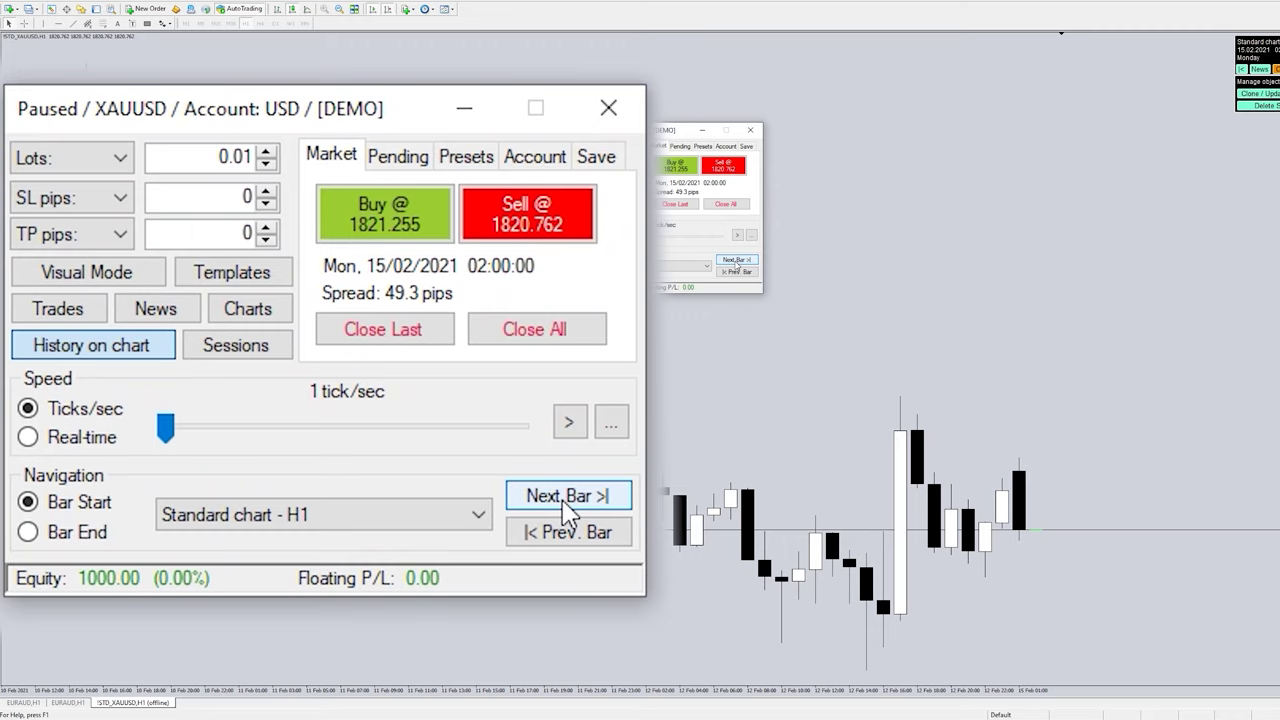
click(566, 505)
click(566, 505)
click(566, 505)
click(566, 505)
click(566, 505)
click(566, 505)
click(566, 505)
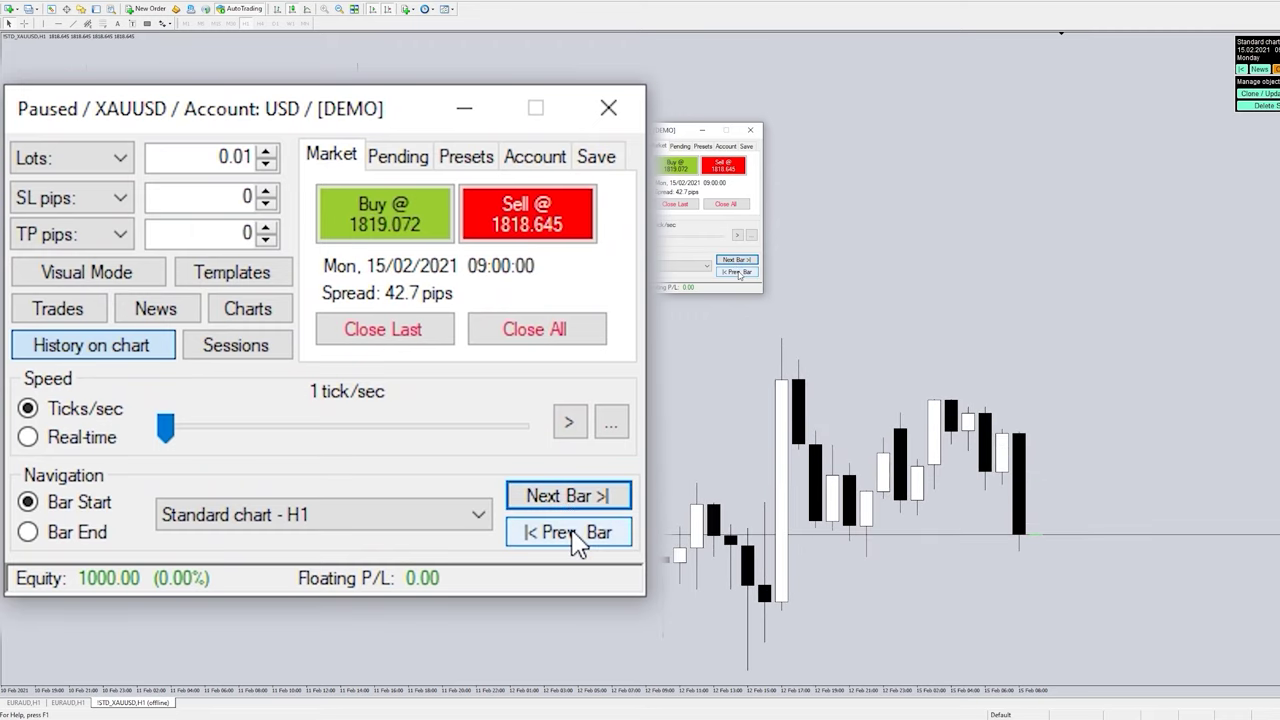
Step: Rewind the XAUUSD simulation six bars on the standard H1 chart
click(575, 535)
click(575, 535)
click(575, 535)
click(575, 535)
click(575, 535)
click(575, 535)
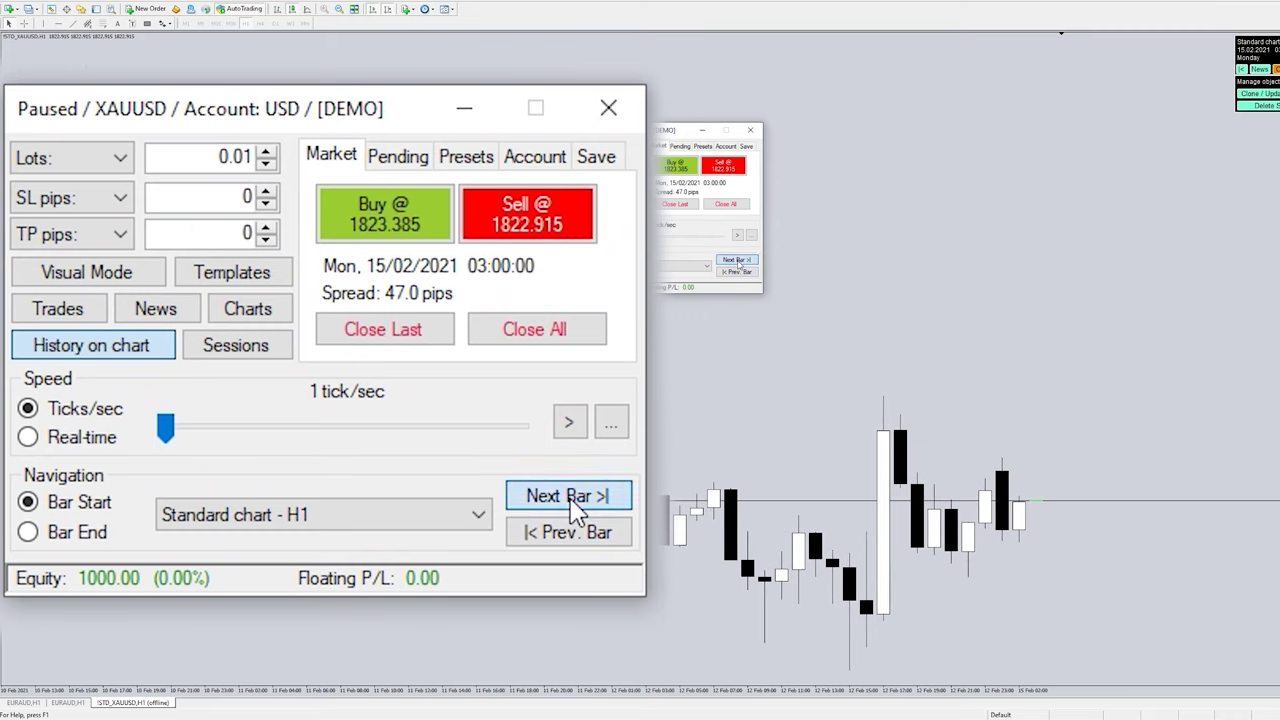
Step: Advance the paused XAUUSD simulation eight bars on the standard H1 chart
click(575, 505)
click(575, 505)
click(575, 505)
click(575, 505)
click(575, 505)
click(575, 505)
click(575, 505)
click(575, 505)
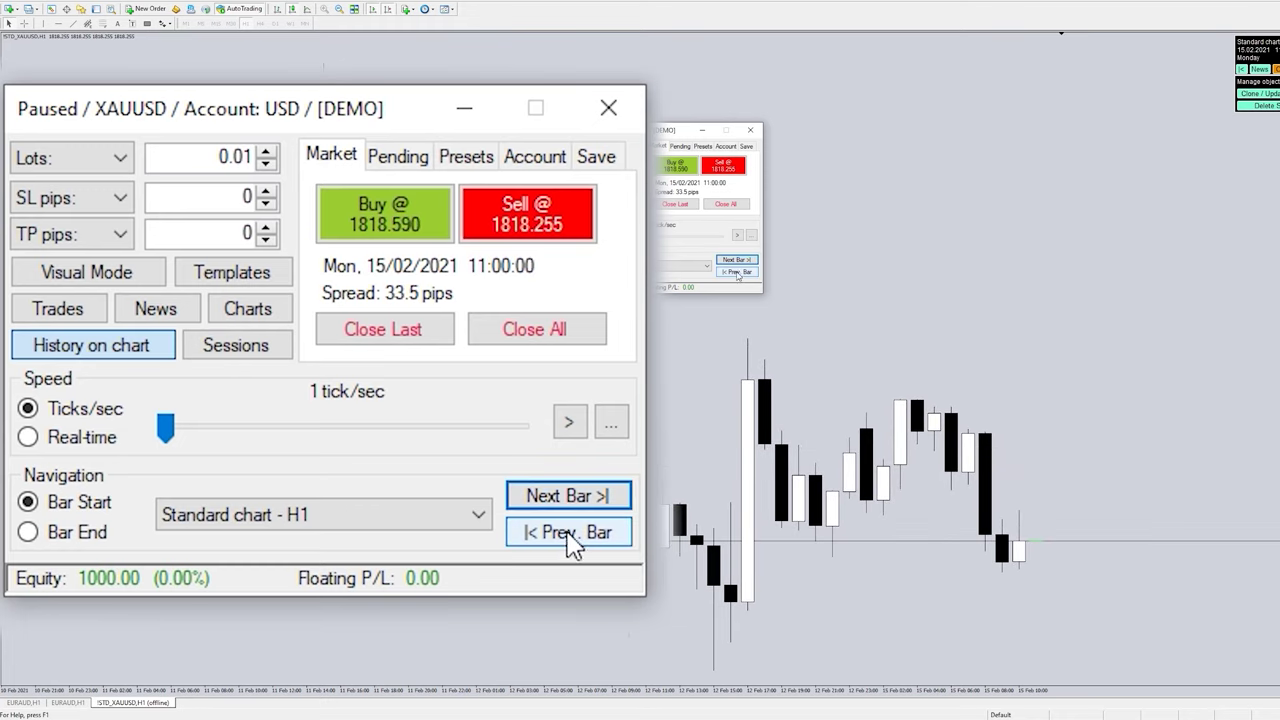
Step: Rewind the XAUUSD simulation eight bars on the H1 chart, and step one more bar forward and back
click(568, 538)
click(568, 538)
click(568, 538)
click(568, 538)
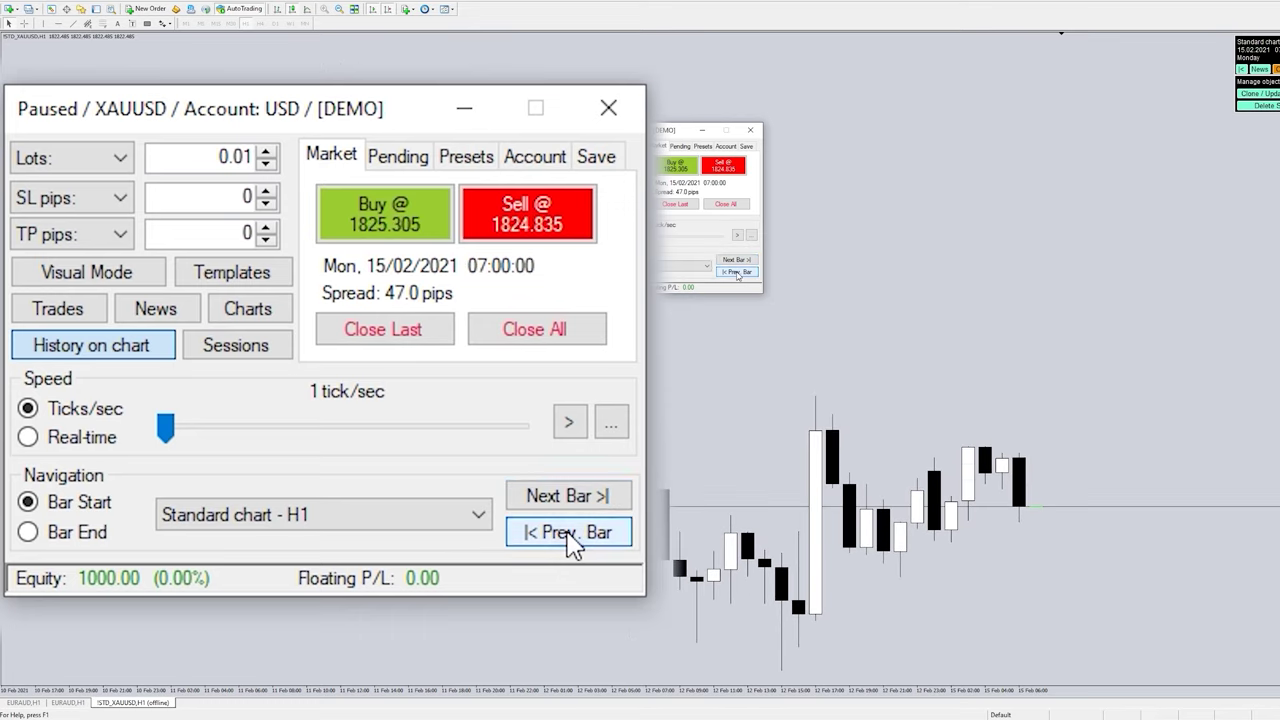
click(568, 538)
click(568, 538)
click(568, 538)
click(568, 538)
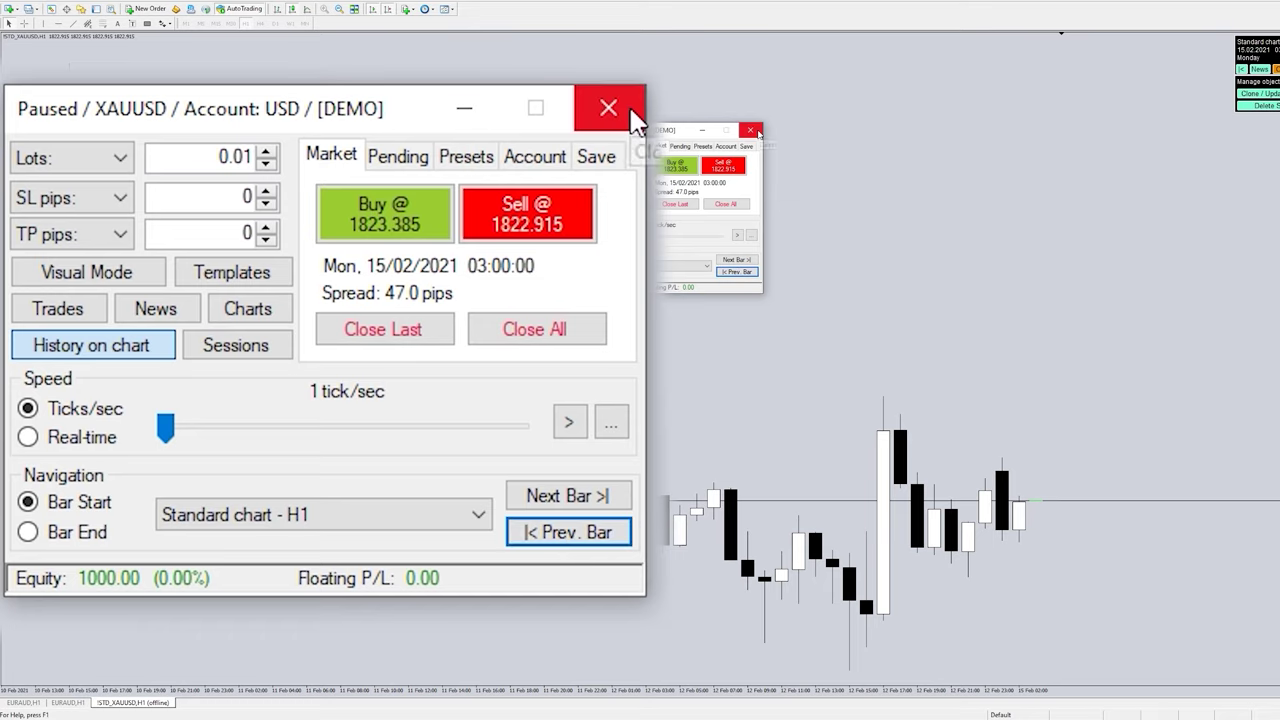
click(566, 498)
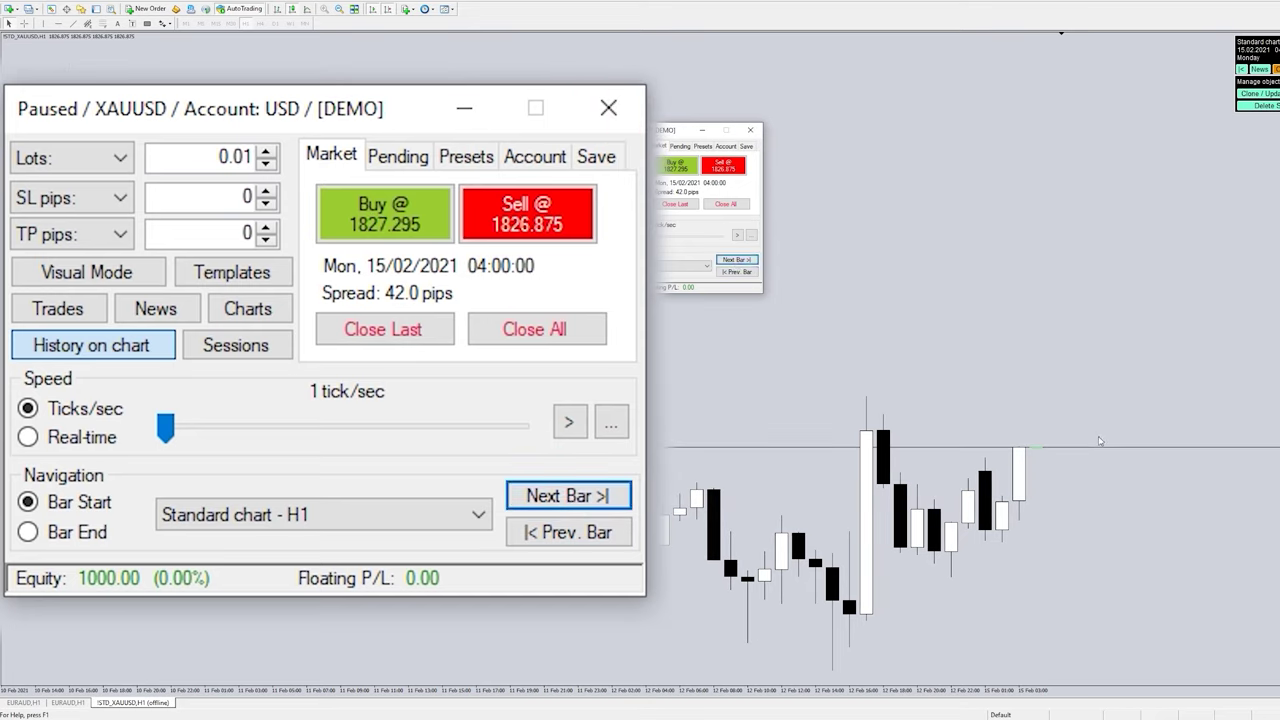
click(562, 533)
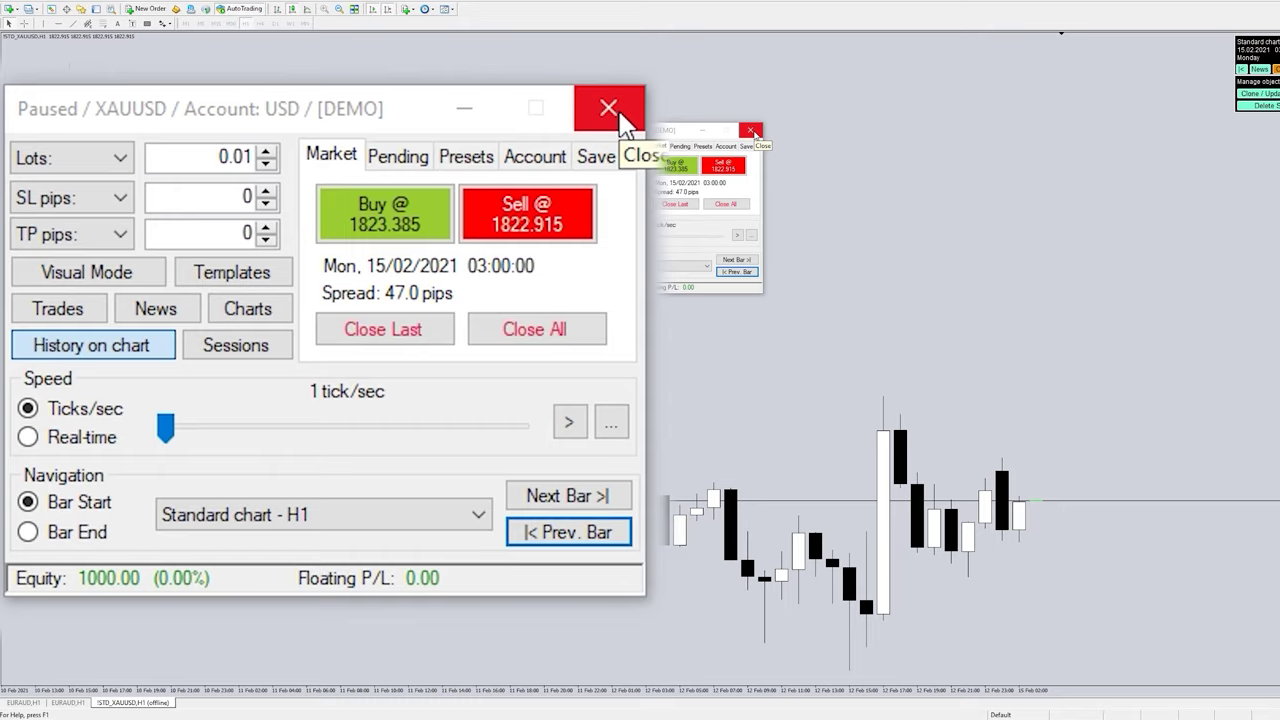
Step: Quit the XAUUSD simulation and open the setup for a new simulation
click(751, 131)
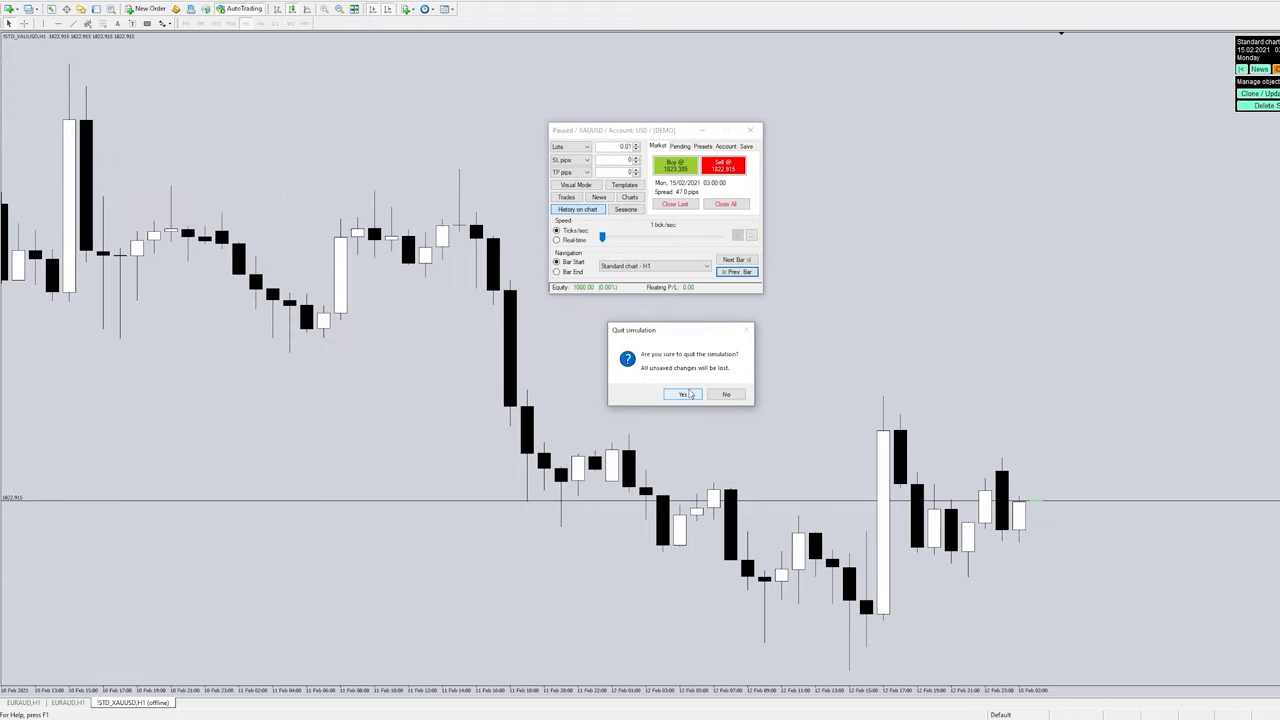
click(689, 396)
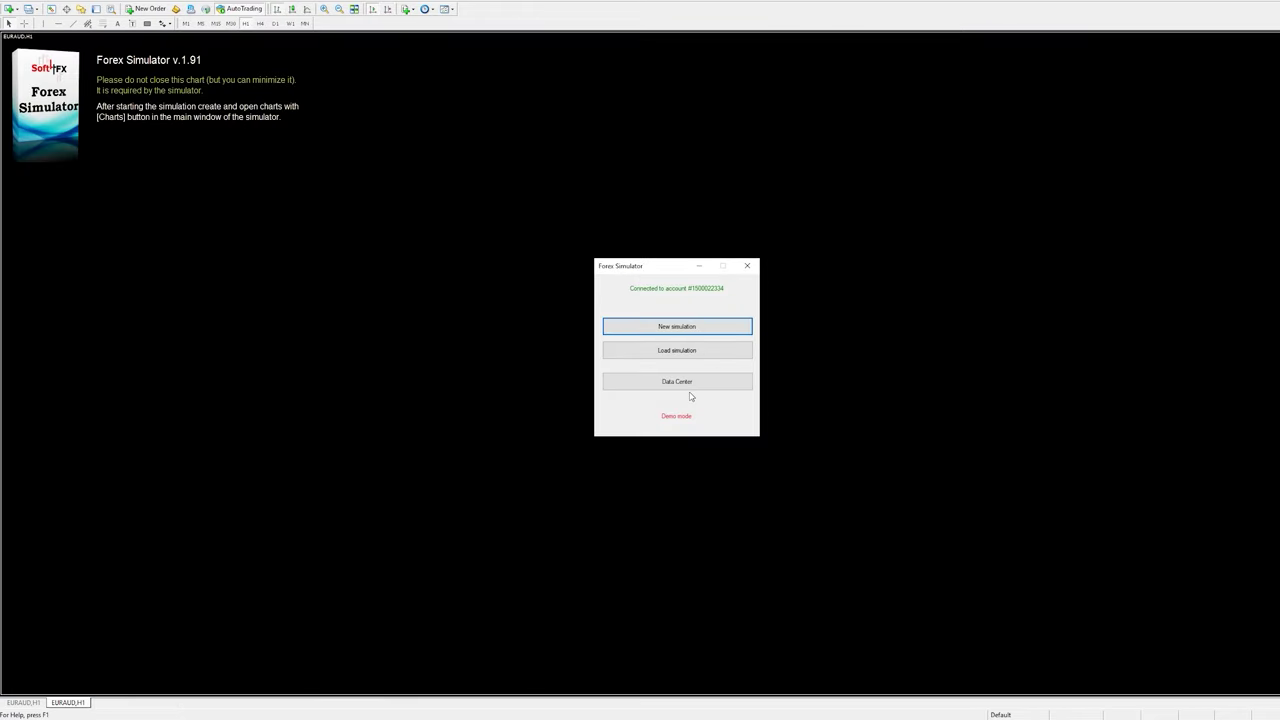
click(681, 332)
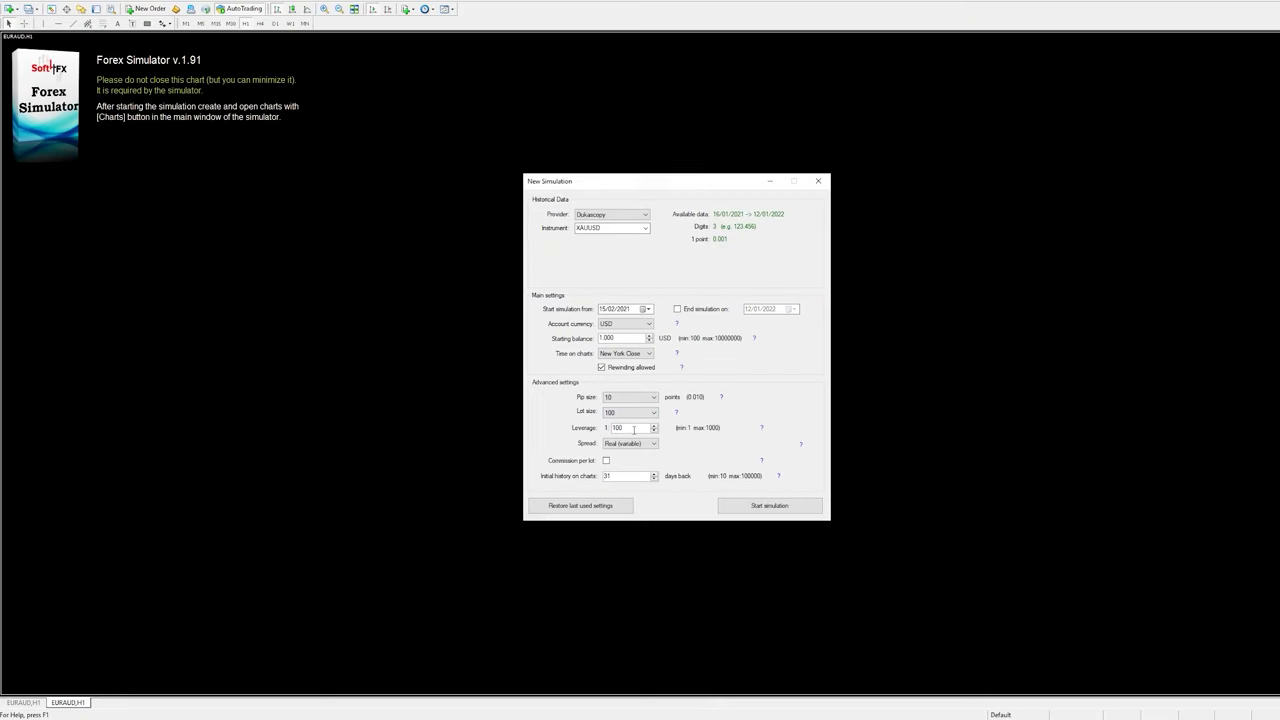
Step: Enter a leverage of 1:100 and keep the spread at Real (variable), trying Fixed in between for comparison
double_click(634, 428)
text(100)
click(617, 444)
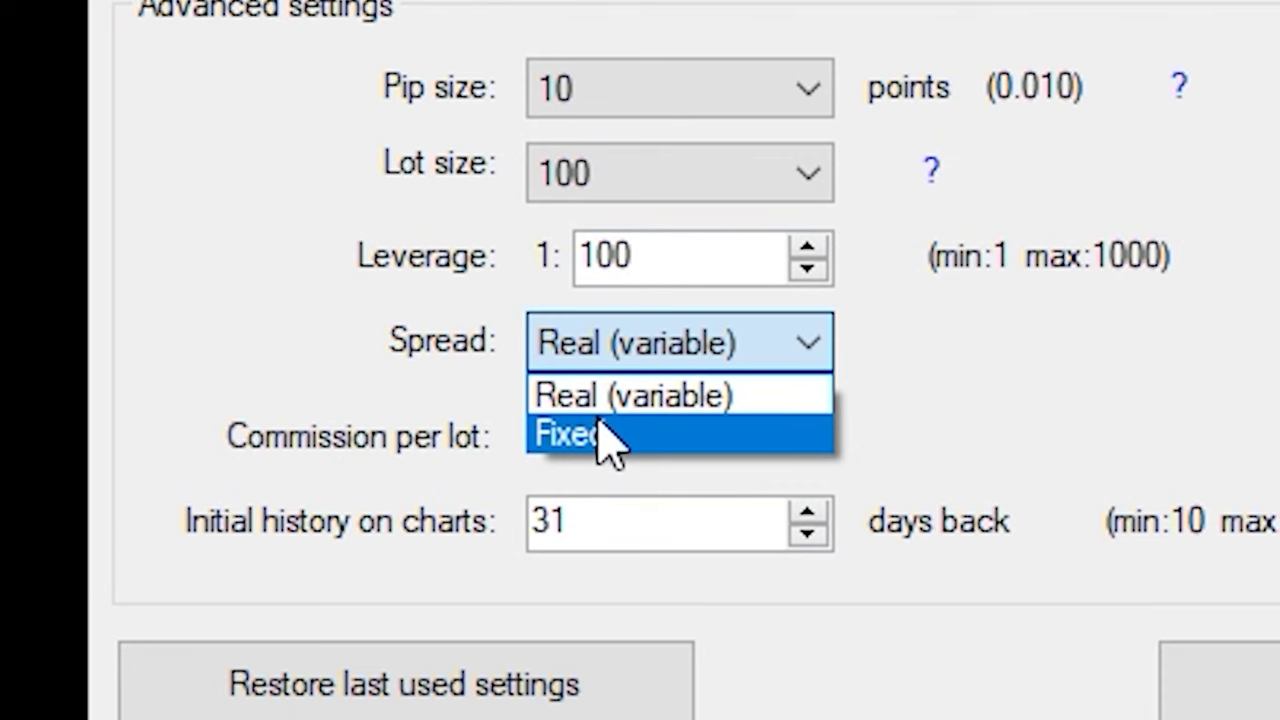
click(608, 440)
click(614, 349)
click(620, 397)
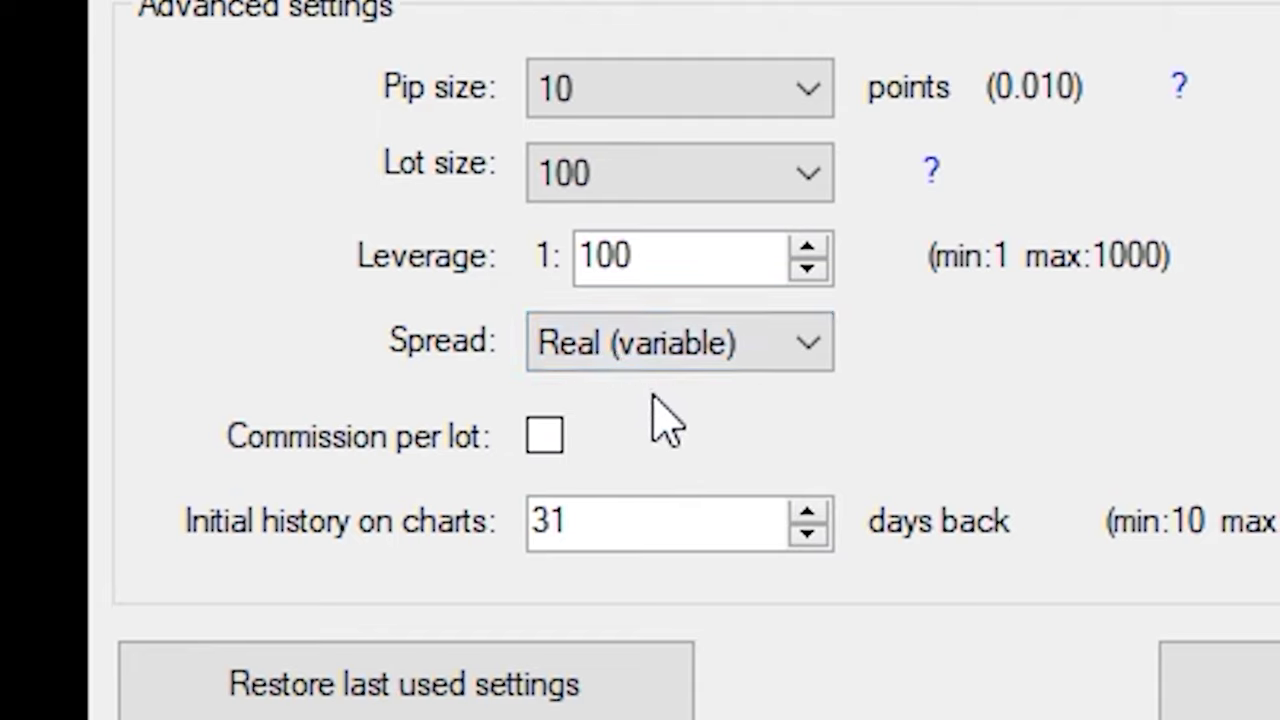
click(640, 362)
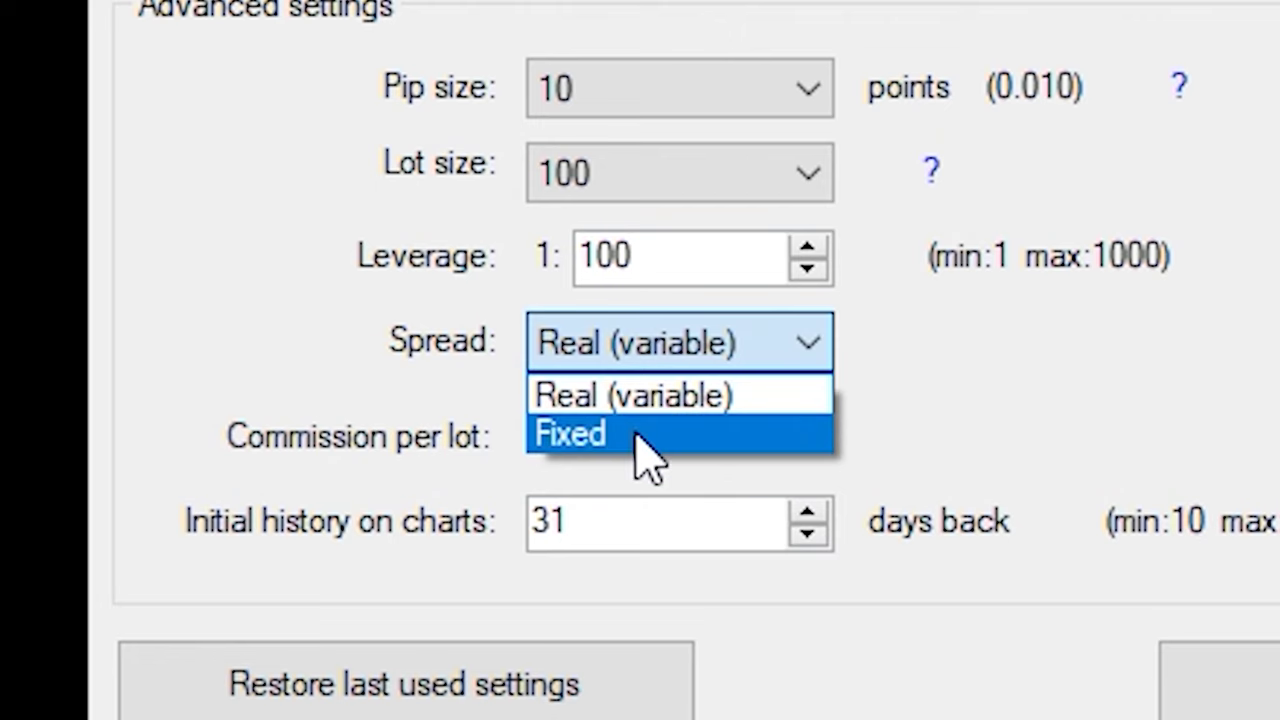
click(637, 436)
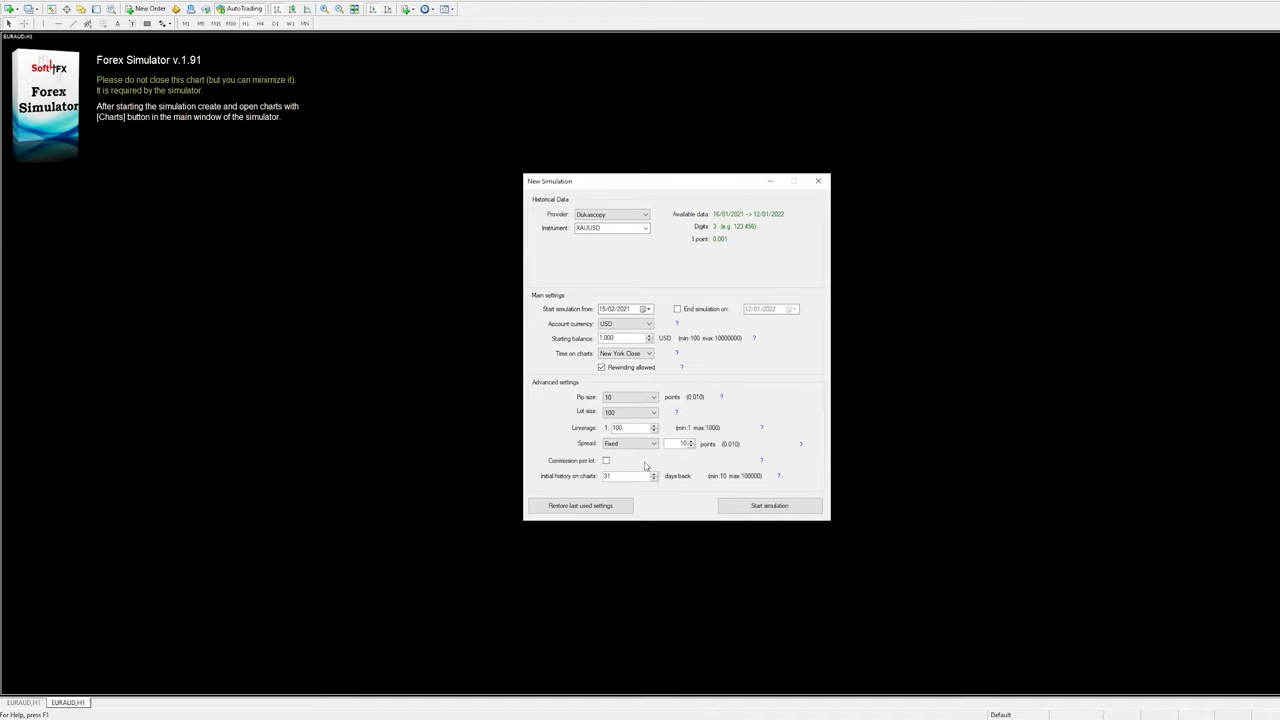
click(625, 444)
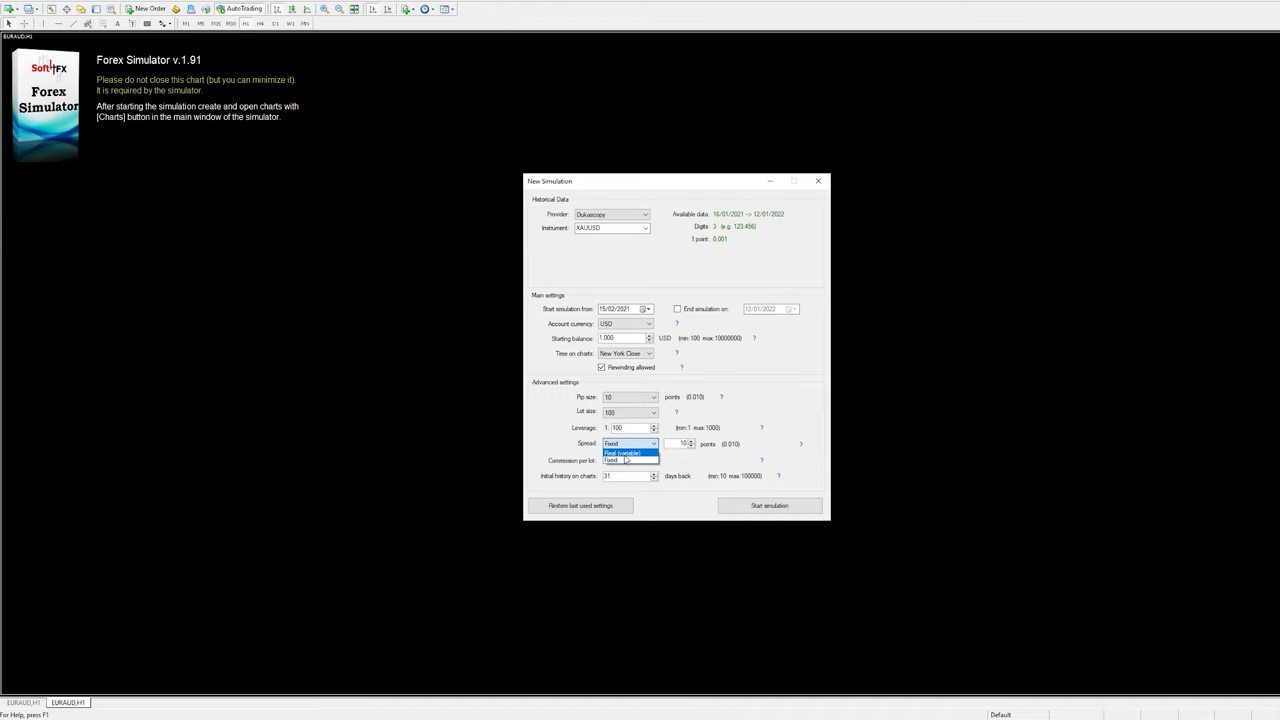
click(624, 453)
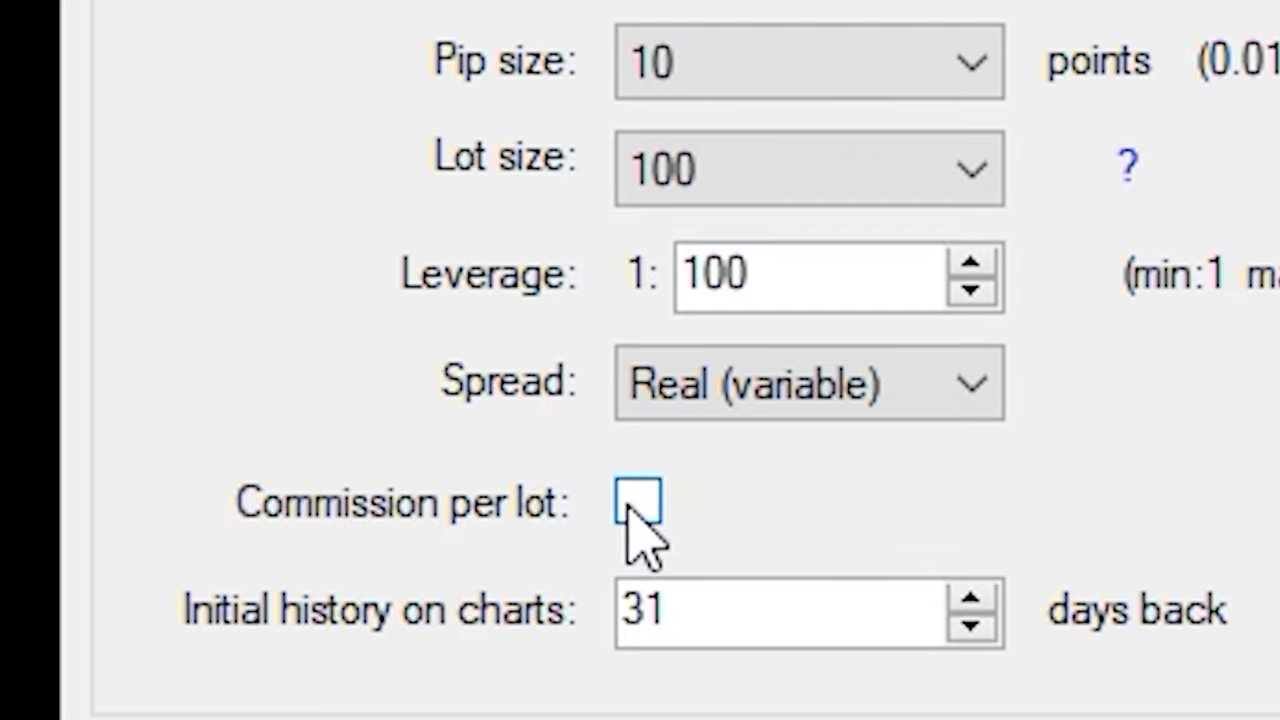
Step: Leave commission per lot disabled after briefly enabling it, and set the initial history on charts to 500 days back
click(630, 508)
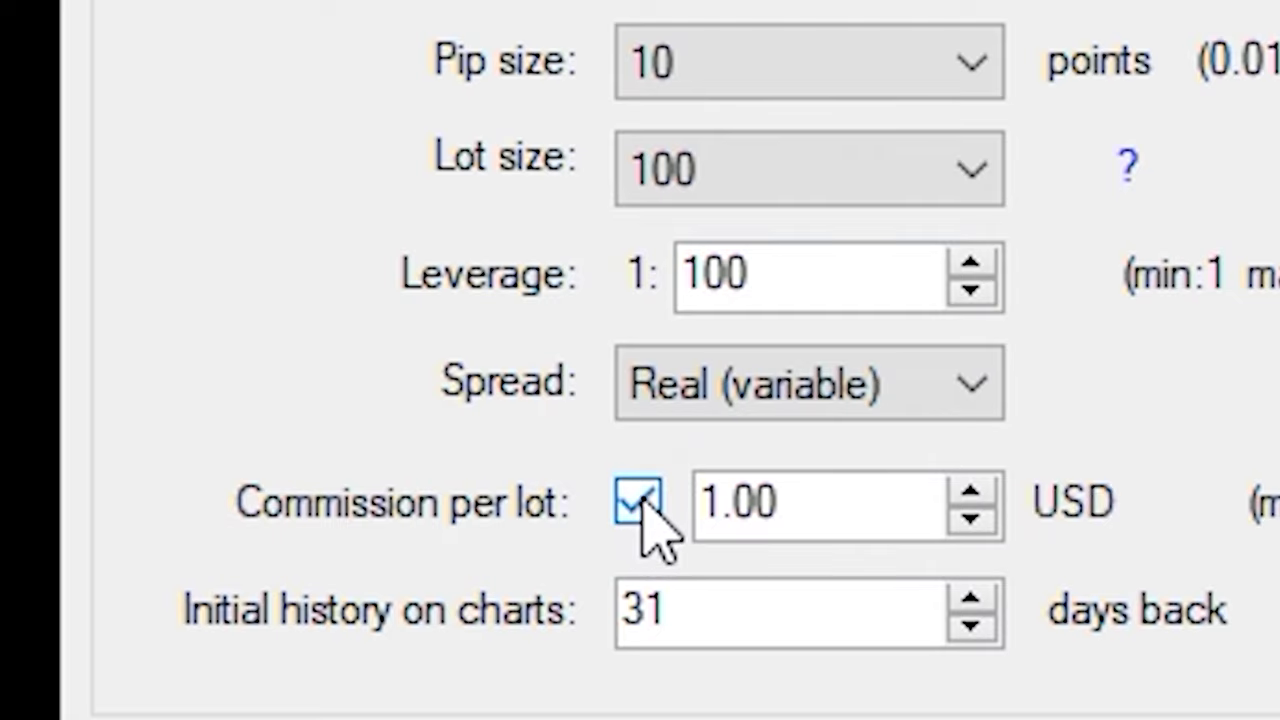
click(638, 502)
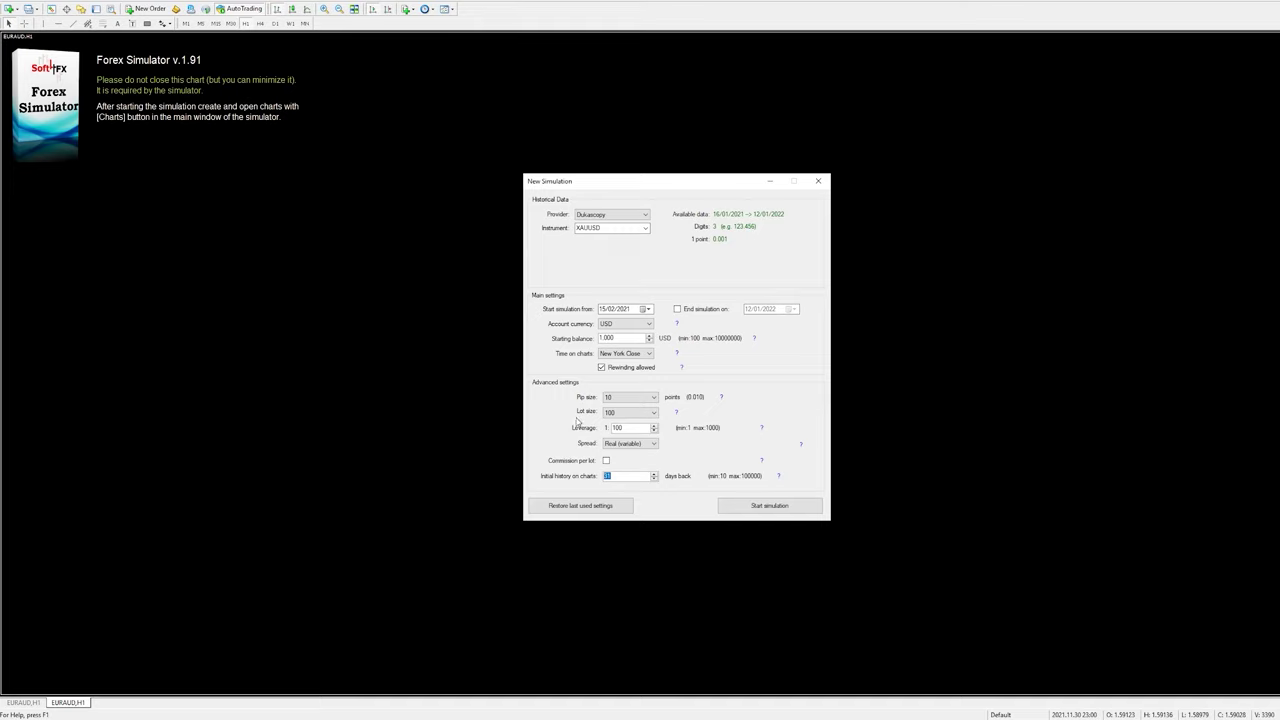
text(500)
Step: Keep Dukascopy as the data provider and choose GBPJPY as the instrument
click(612, 214)
click(600, 222)
click(646, 229)
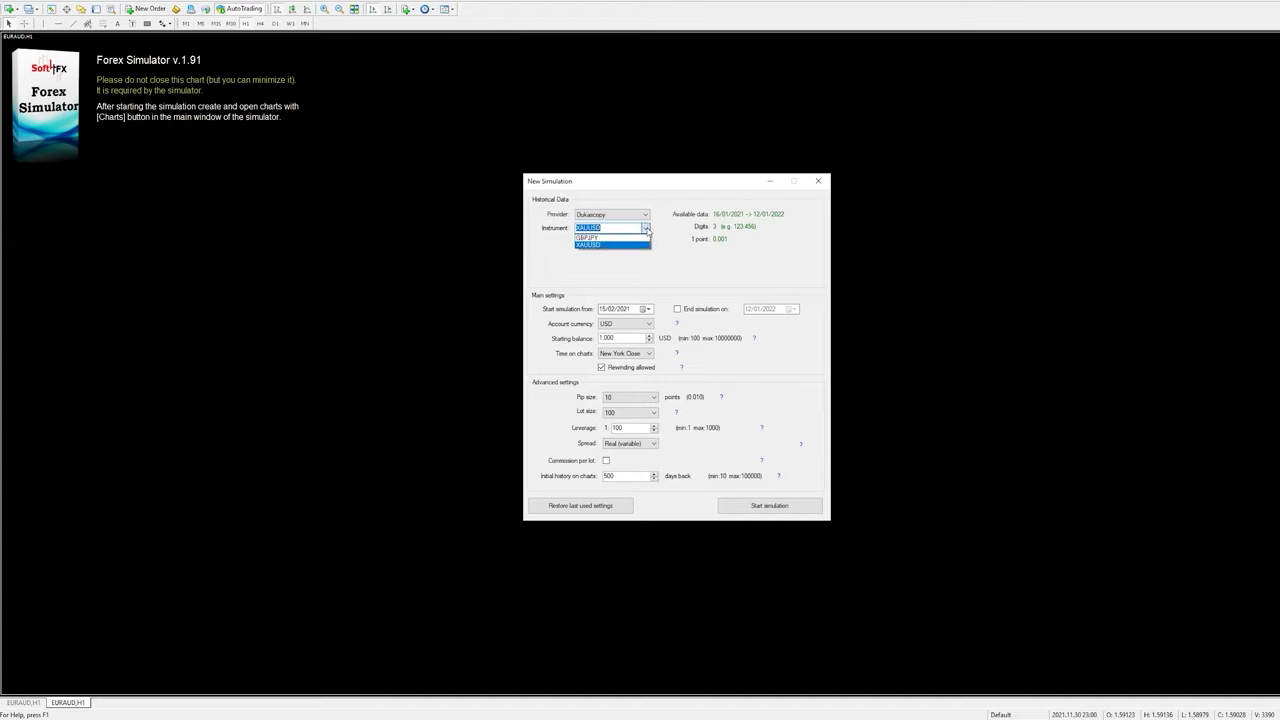
click(630, 237)
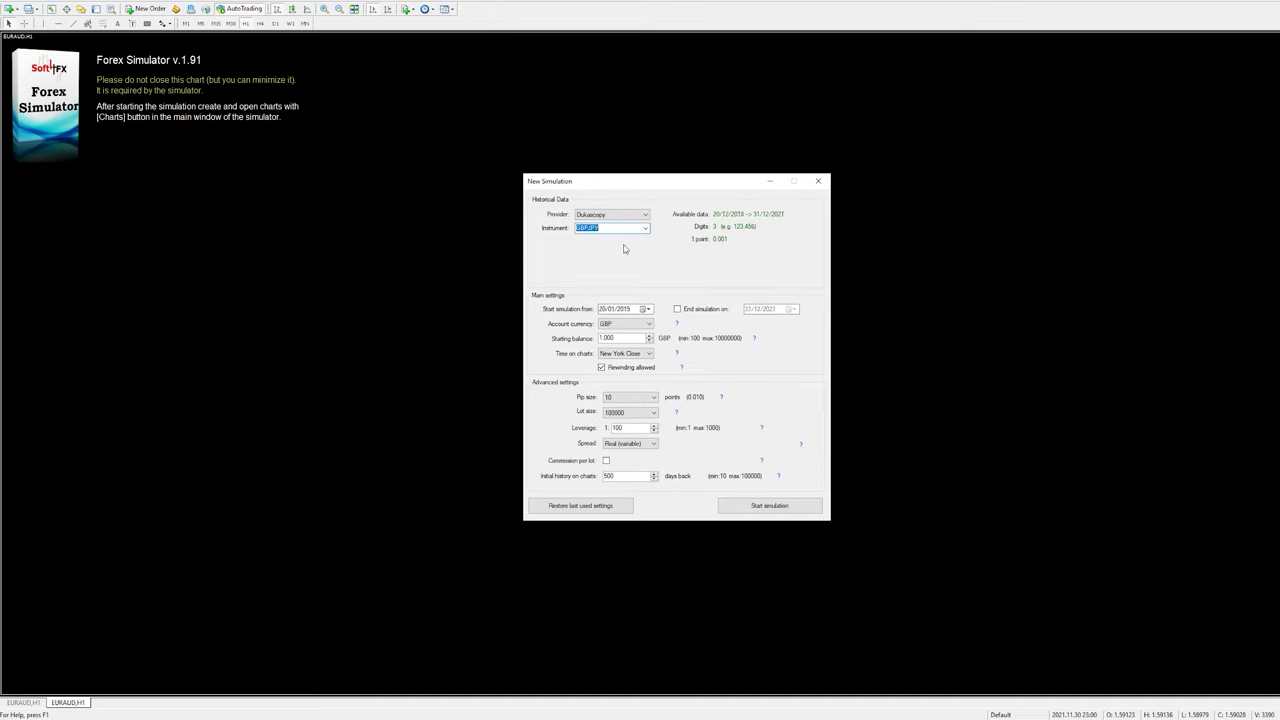
Step: Set the simulation's start date to 03/03/2020
click(645, 309)
click(655, 323)
click(655, 323)
click(695, 382)
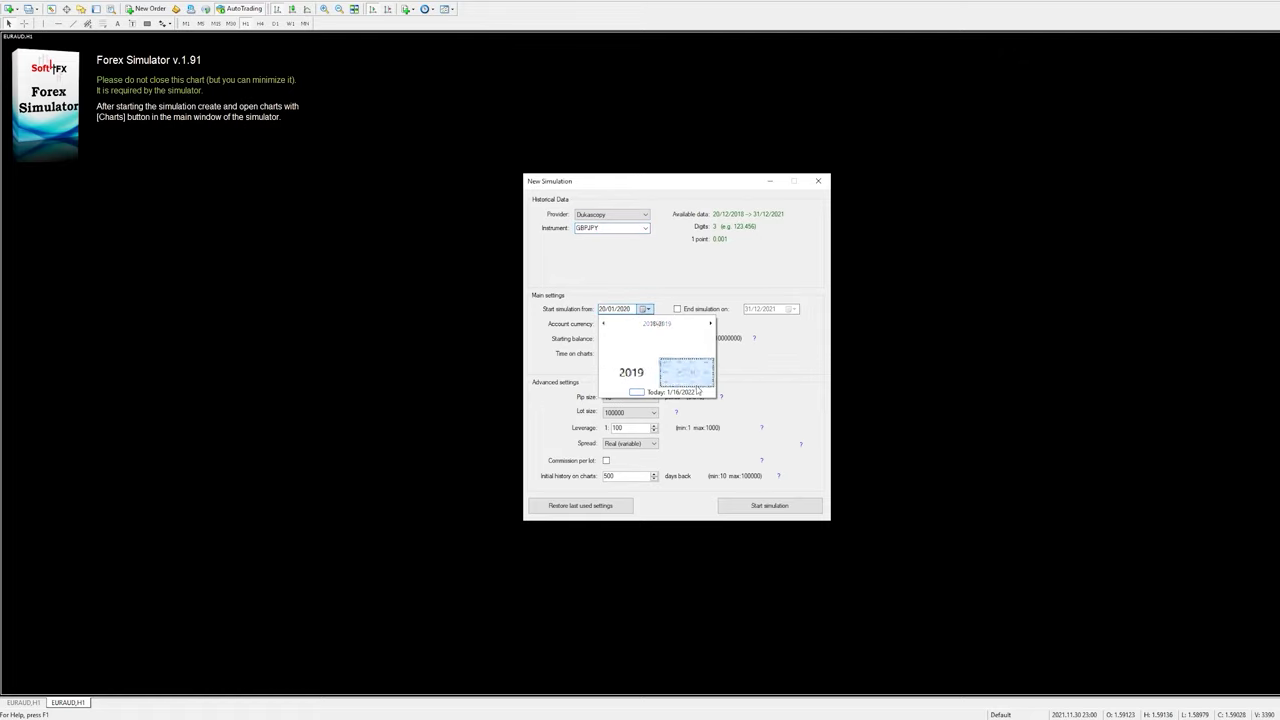
click(670, 347)
click(641, 353)
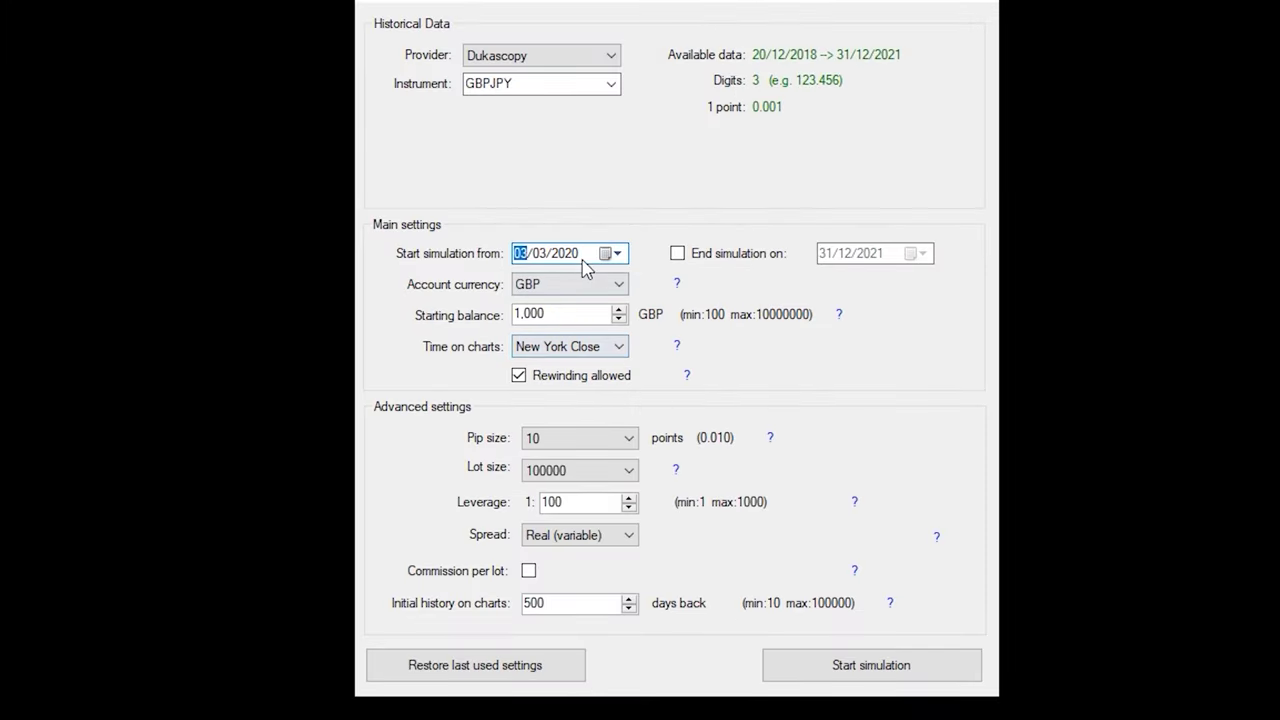
Step: Set the initial history on charts to 10 days back and start the GBPJPY simulation
double_click(532, 602)
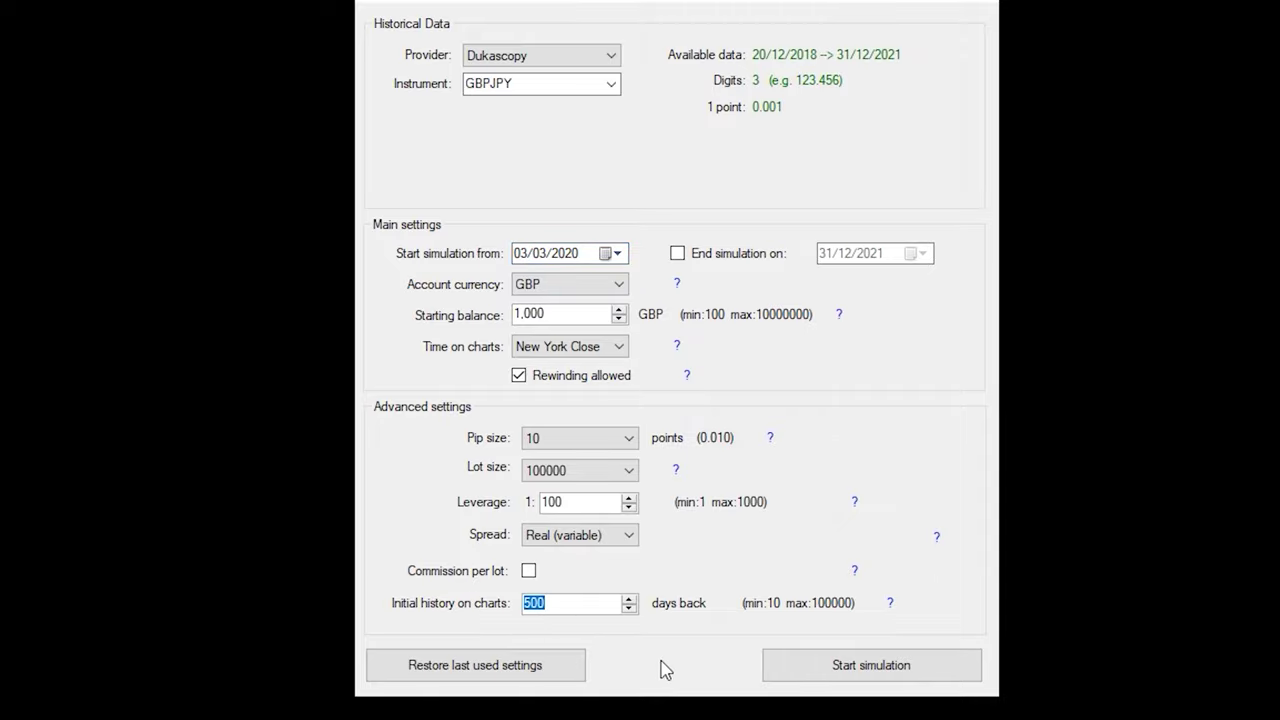
text(10)
click(814, 680)
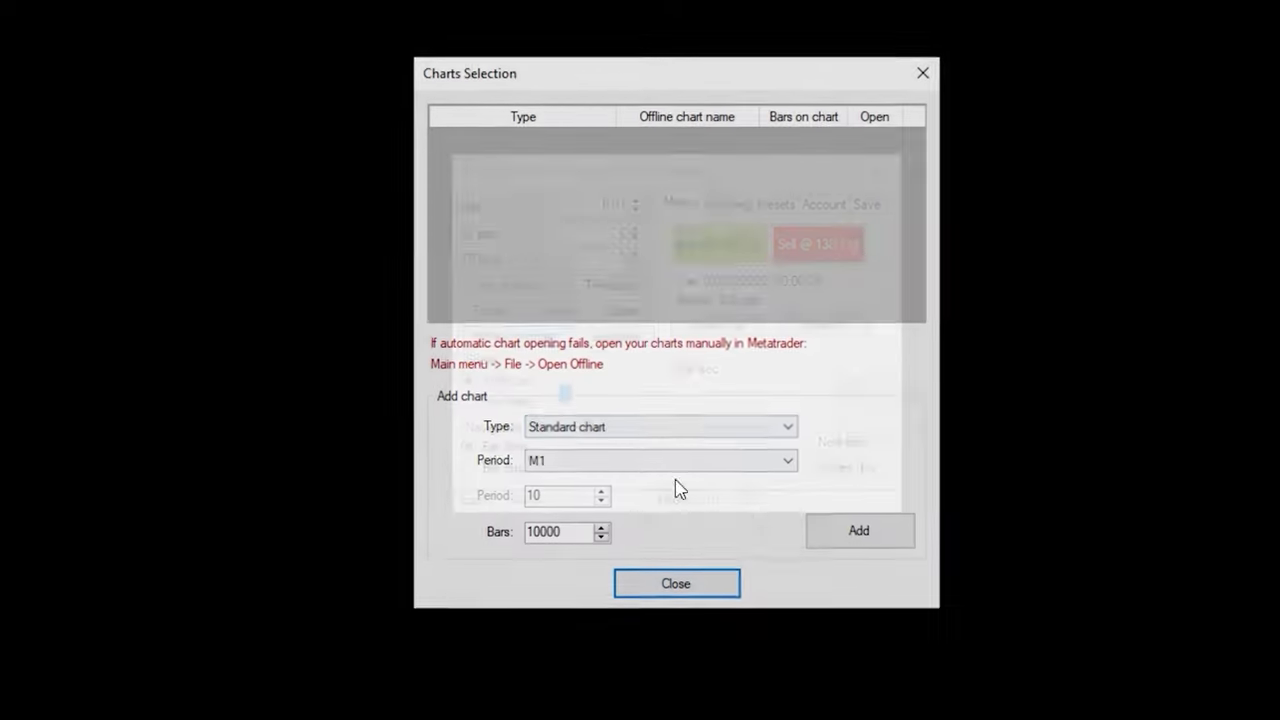
Step: Add a standard H1 chart with 10000 bars to the GBPJPY simulation and open it
click(643, 462)
click(583, 537)
click(823, 531)
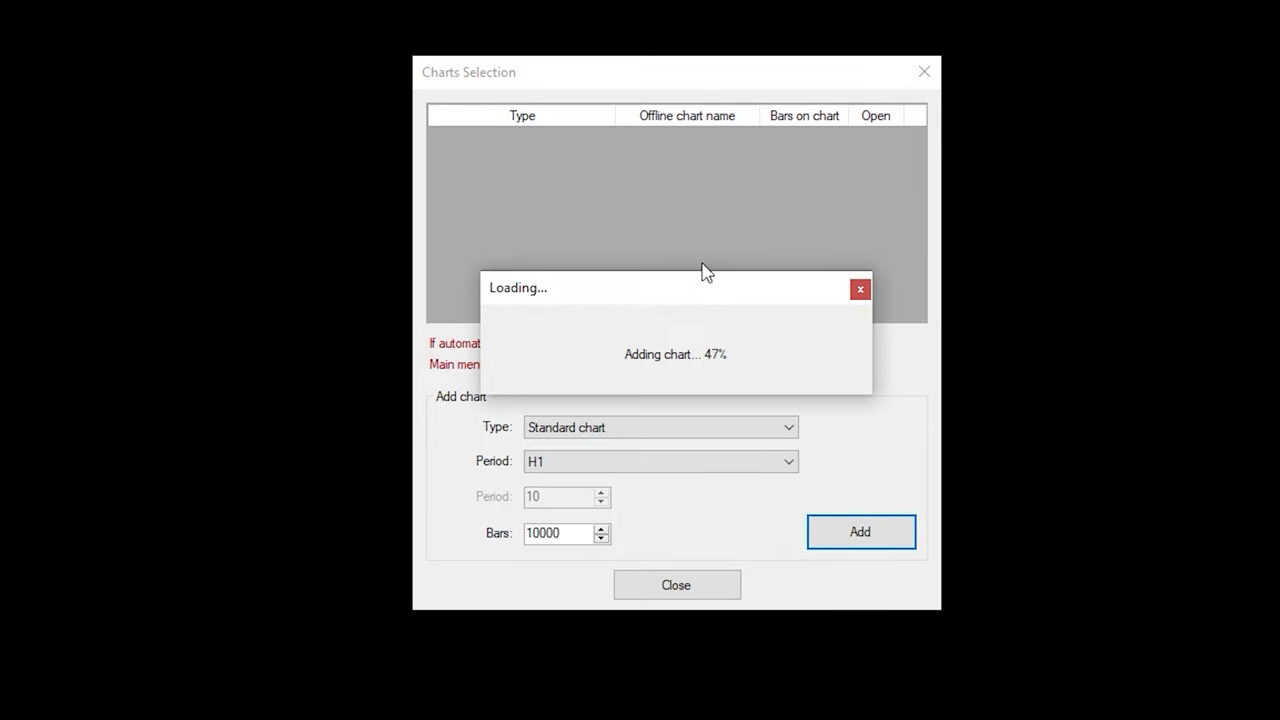
click(872, 140)
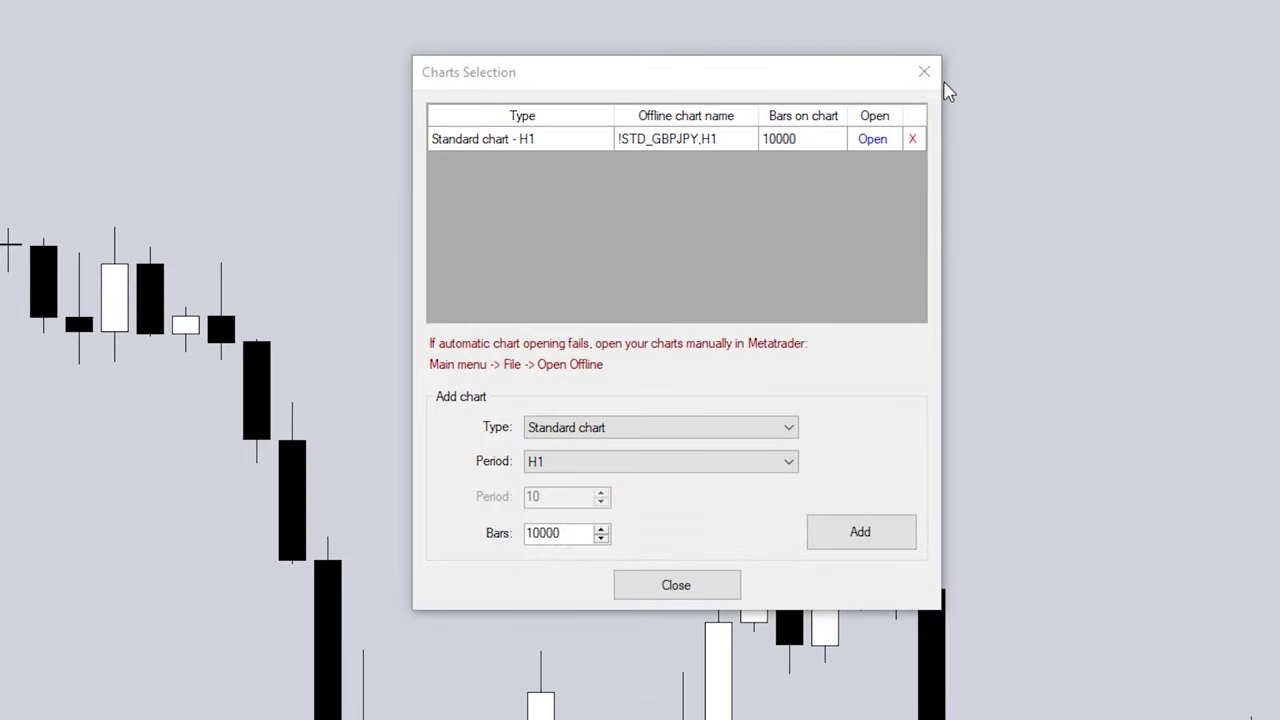
click(924, 71)
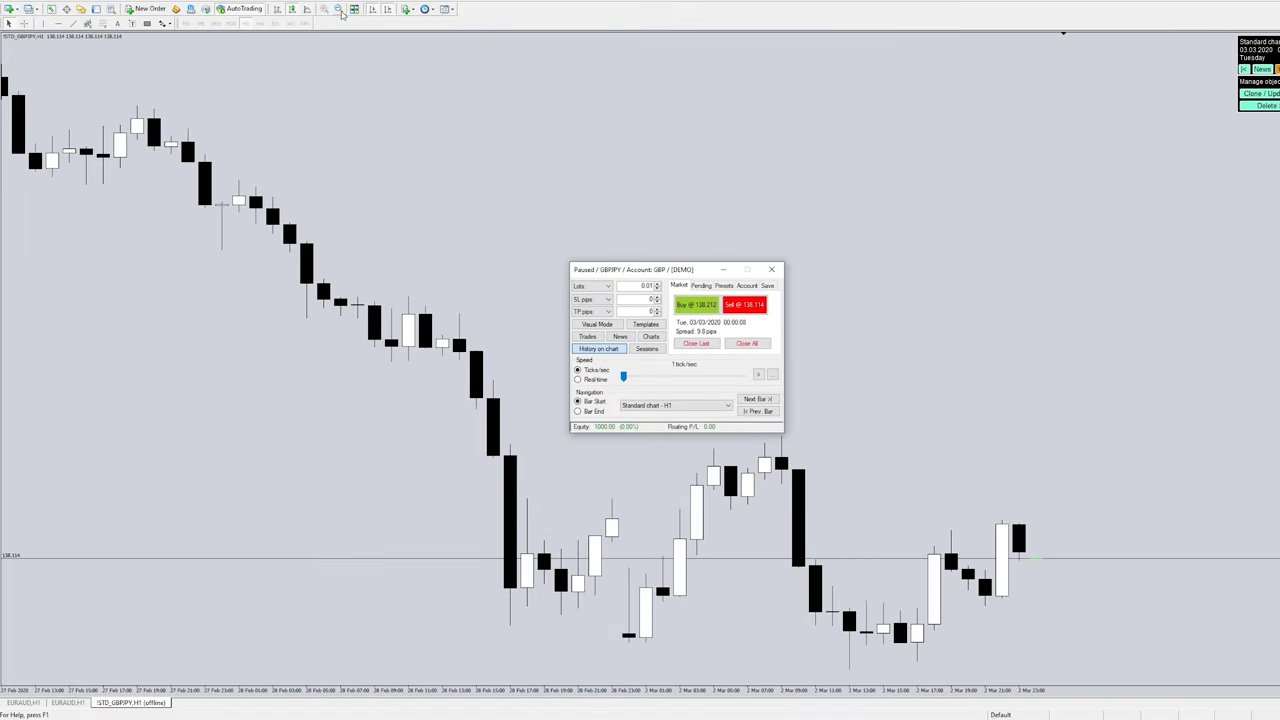
Step: Examine how far back the GBPJPY history reaches on the H1 chart and on an added Daily chart
click(339, 9)
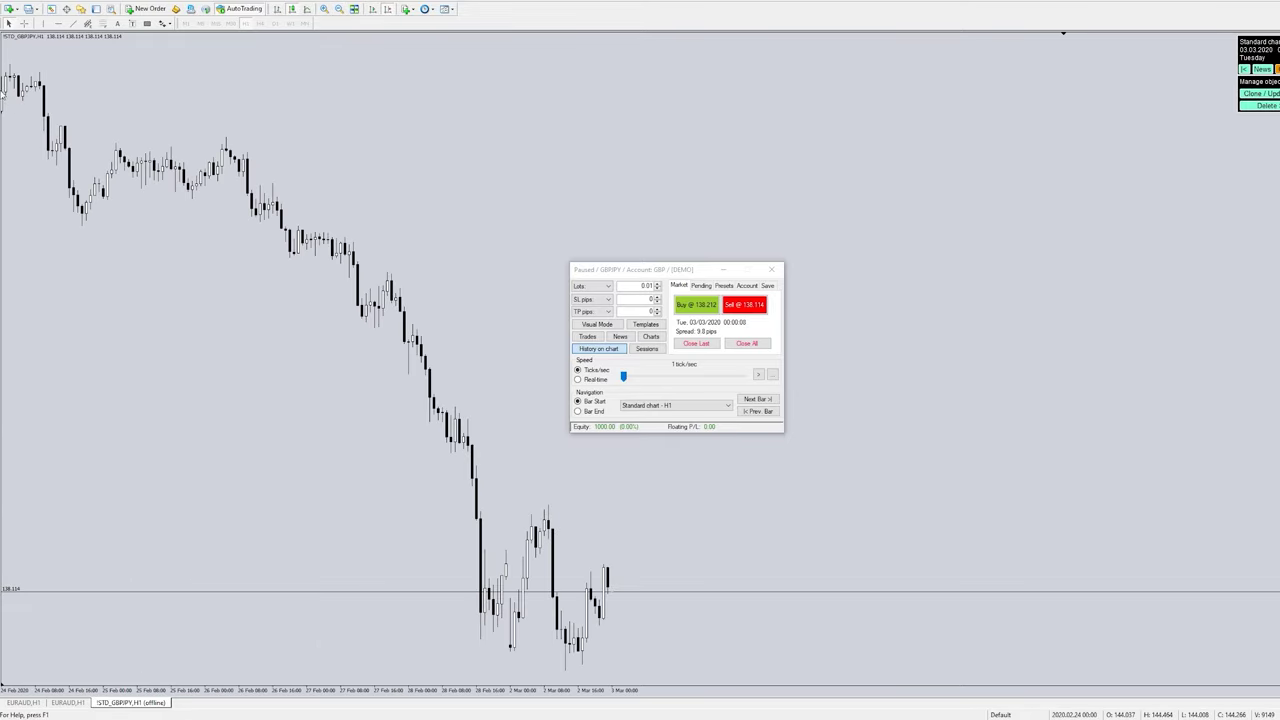
middle_click(3, 88)
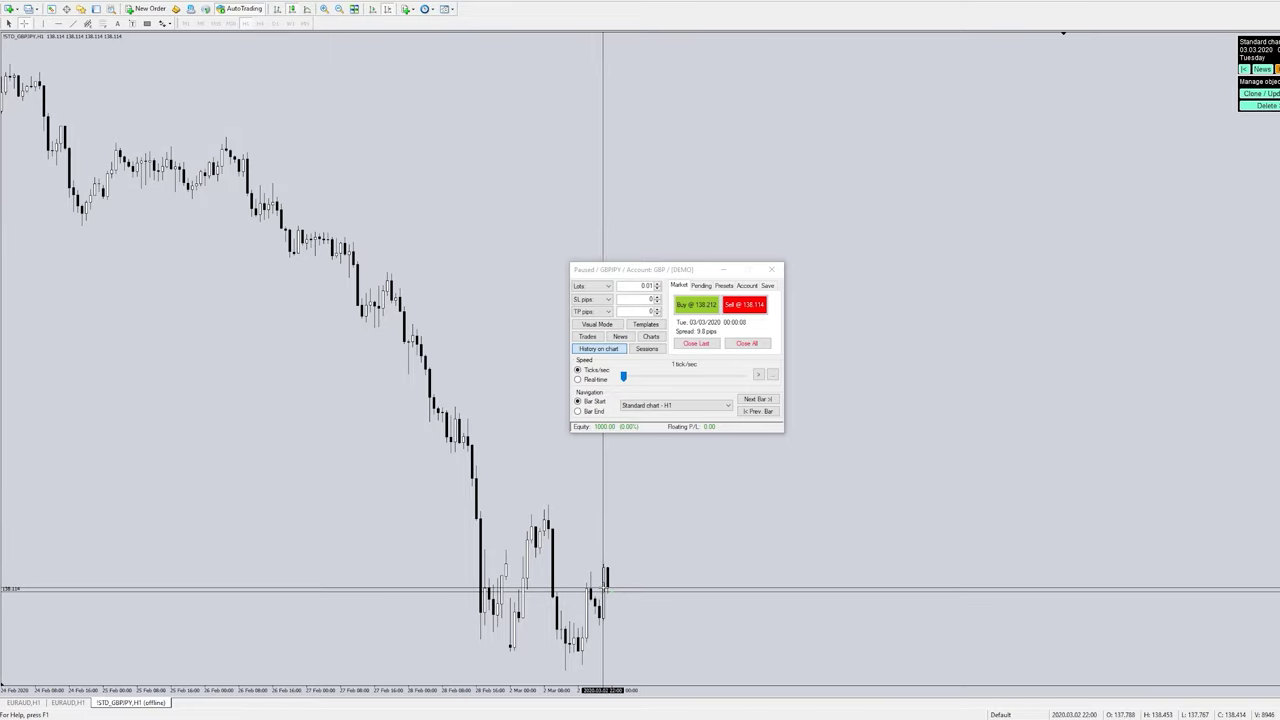
drag(603, 590, 3, 95)
click(650, 336)
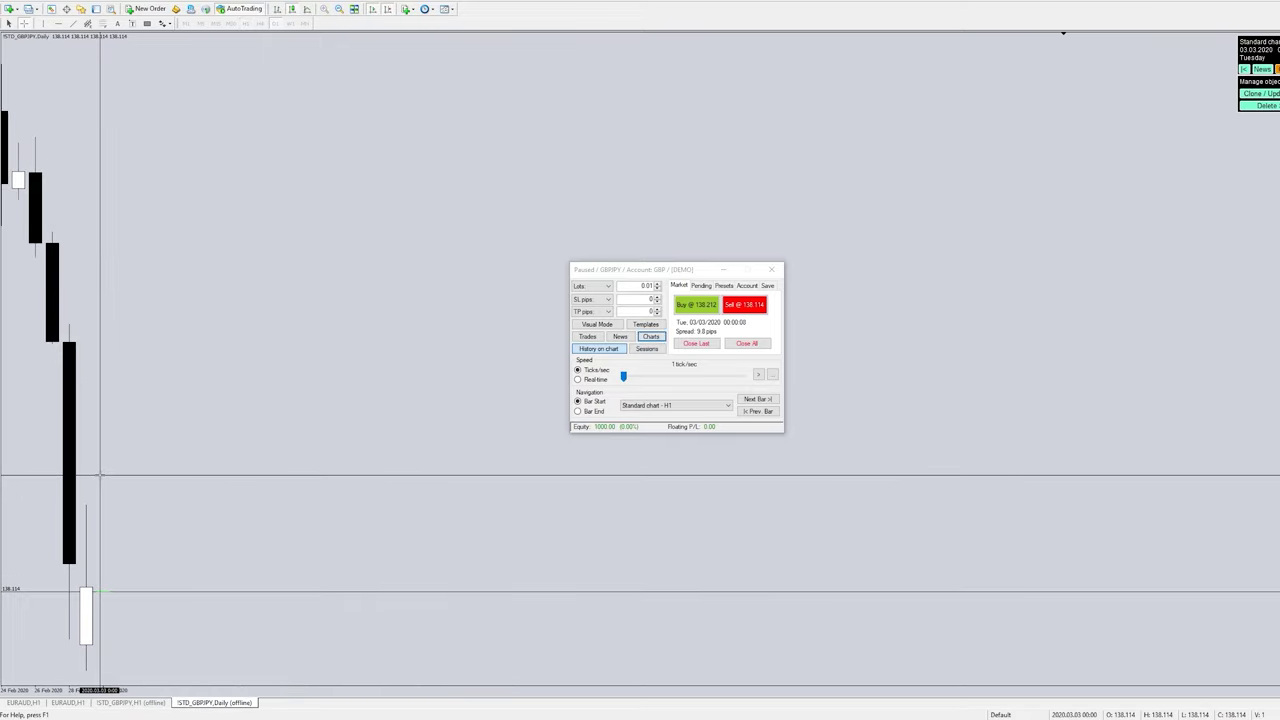
click(180, 470)
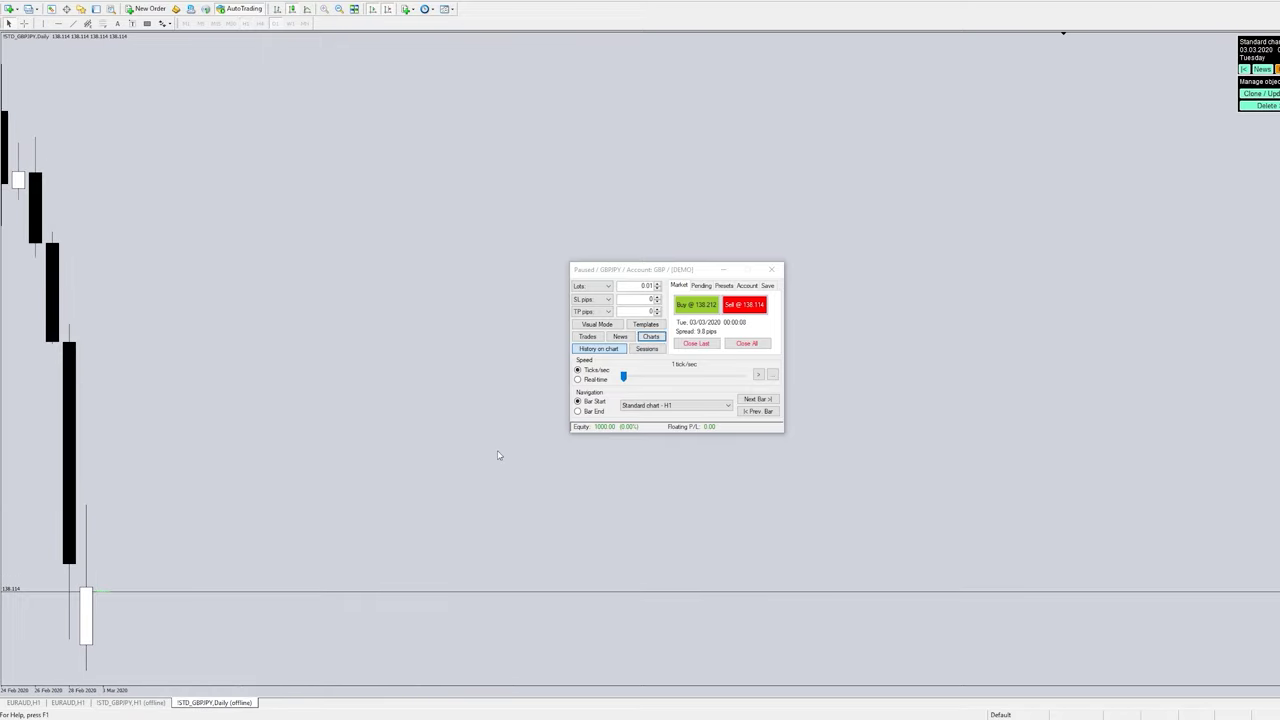
Step: Quit the GBPJPY simulation and open a fresh simulation setup
click(771, 269)
click(680, 394)
key(Return)
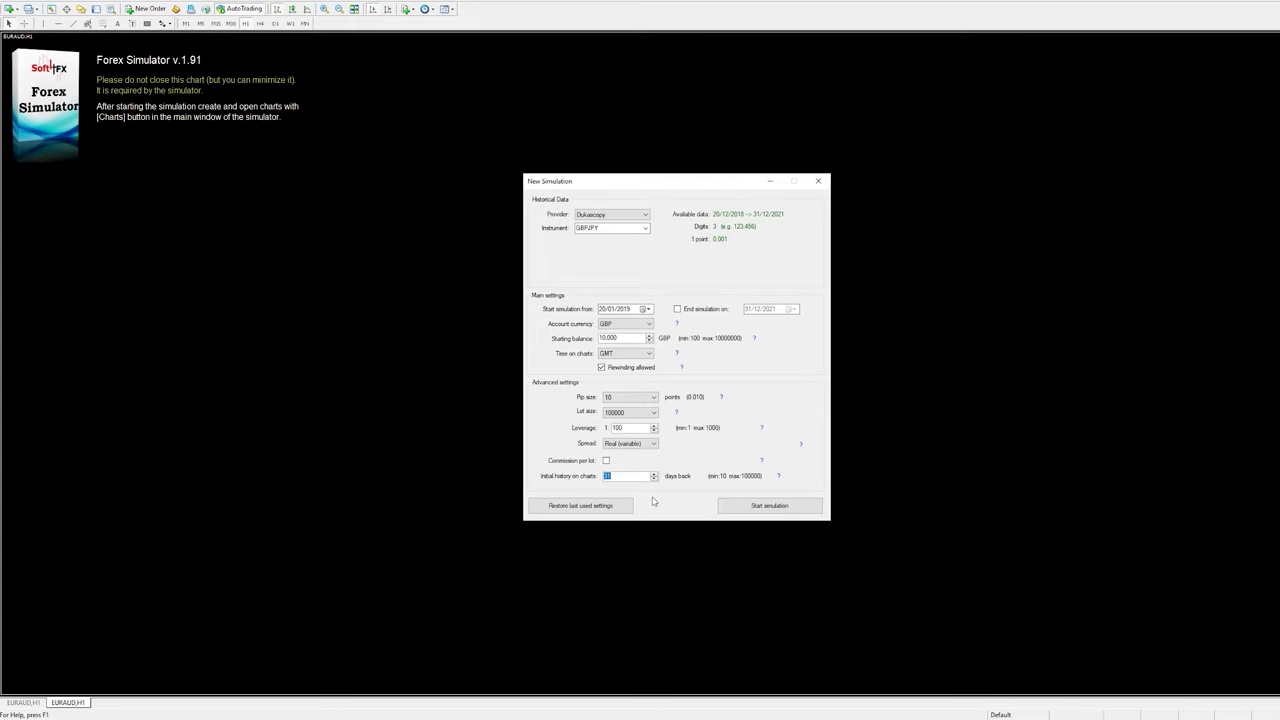
Step: Configure the GBPJPY simulation to start in February 2020 with 500 days of initial history, and start it
click(647, 309)
click(655, 324)
click(655, 324)
click(696, 378)
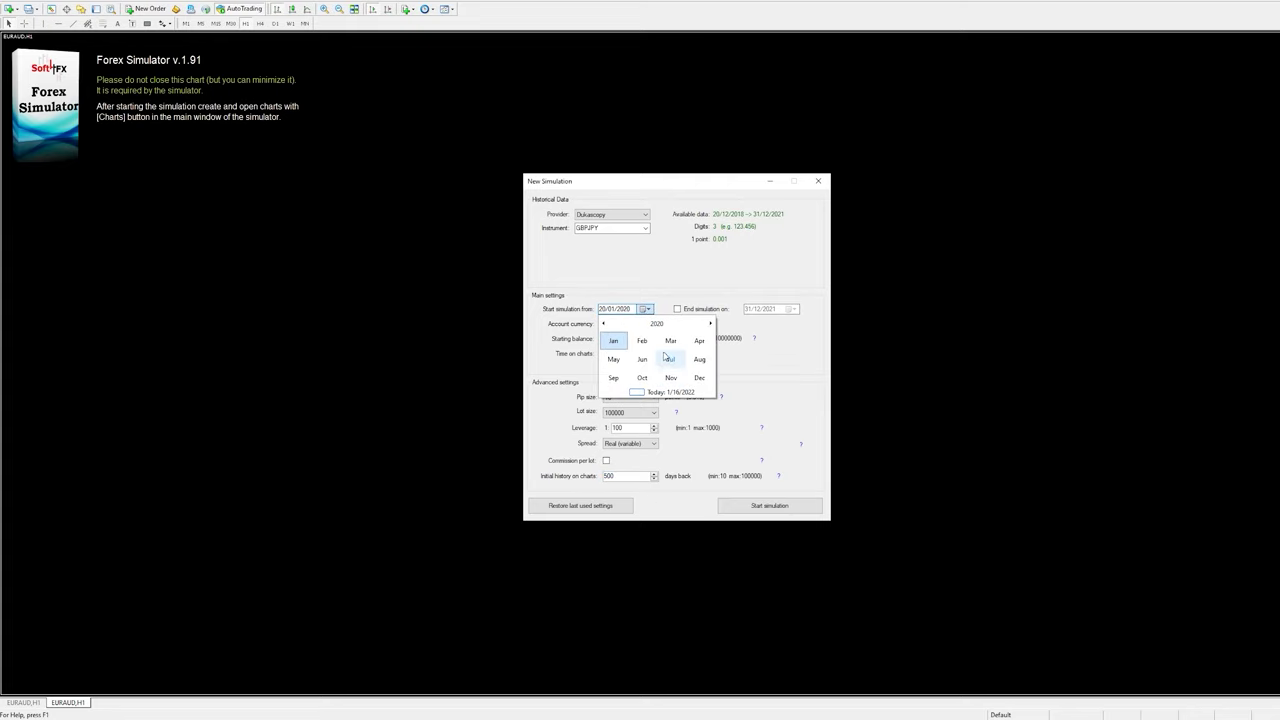
click(646, 346)
click(625, 354)
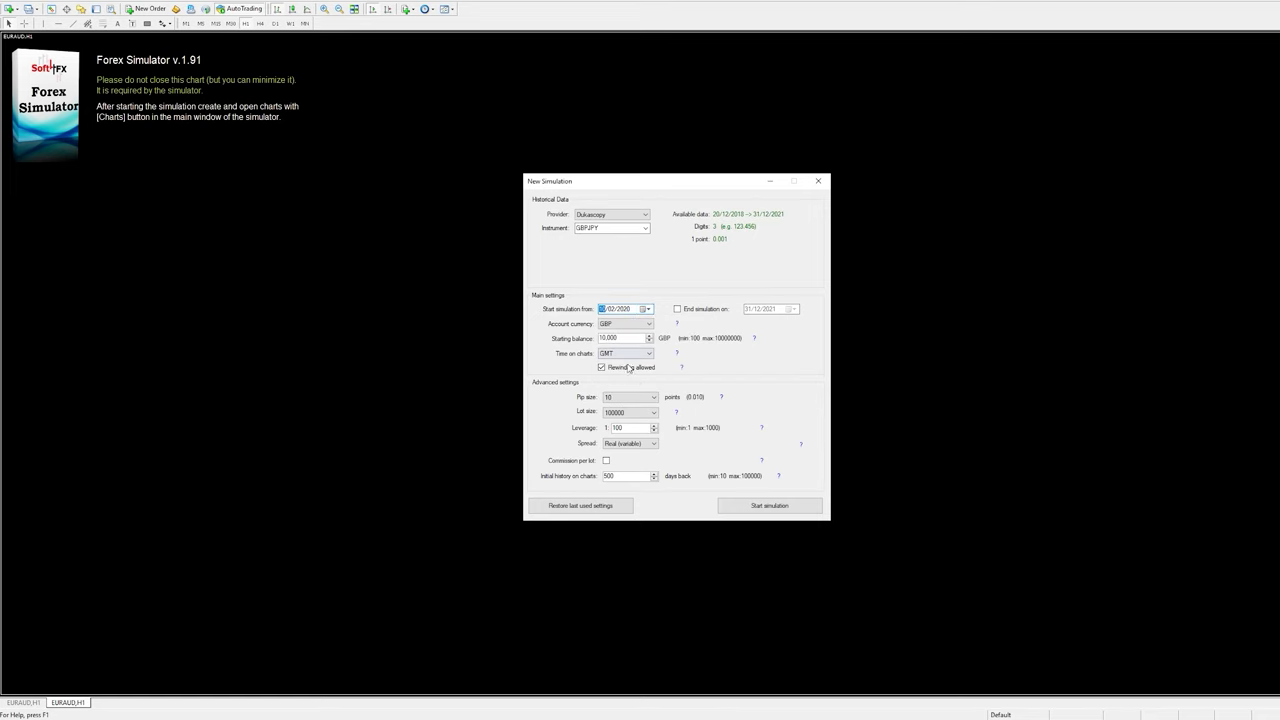
click(769, 505)
click(657, 408)
Step: Choose XAUUSD as the instrument and set the initial history on charts to 1000 days back
click(646, 228)
click(600, 246)
click(646, 310)
click(622, 489)
double_click(607, 476)
text(1)
Step: Set the XAUUSD simulation's start date to 16 January 2021
click(646, 309)
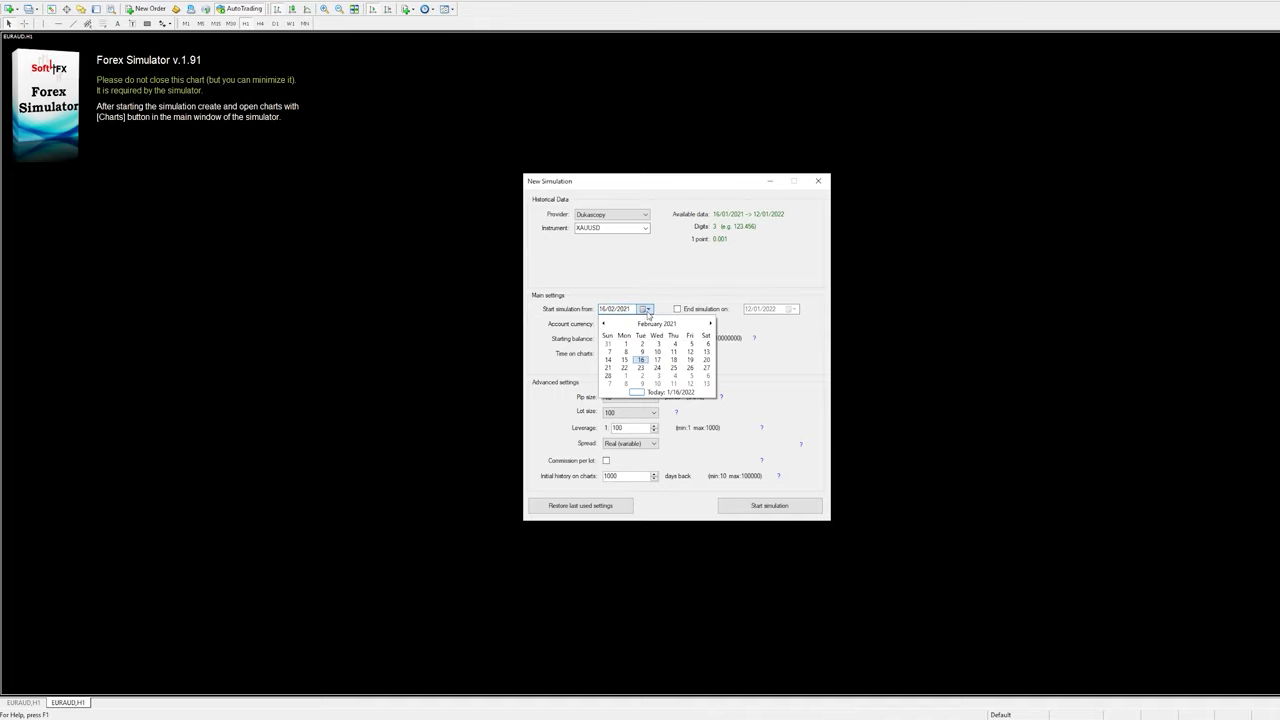
click(656, 323)
click(656, 323)
click(698, 341)
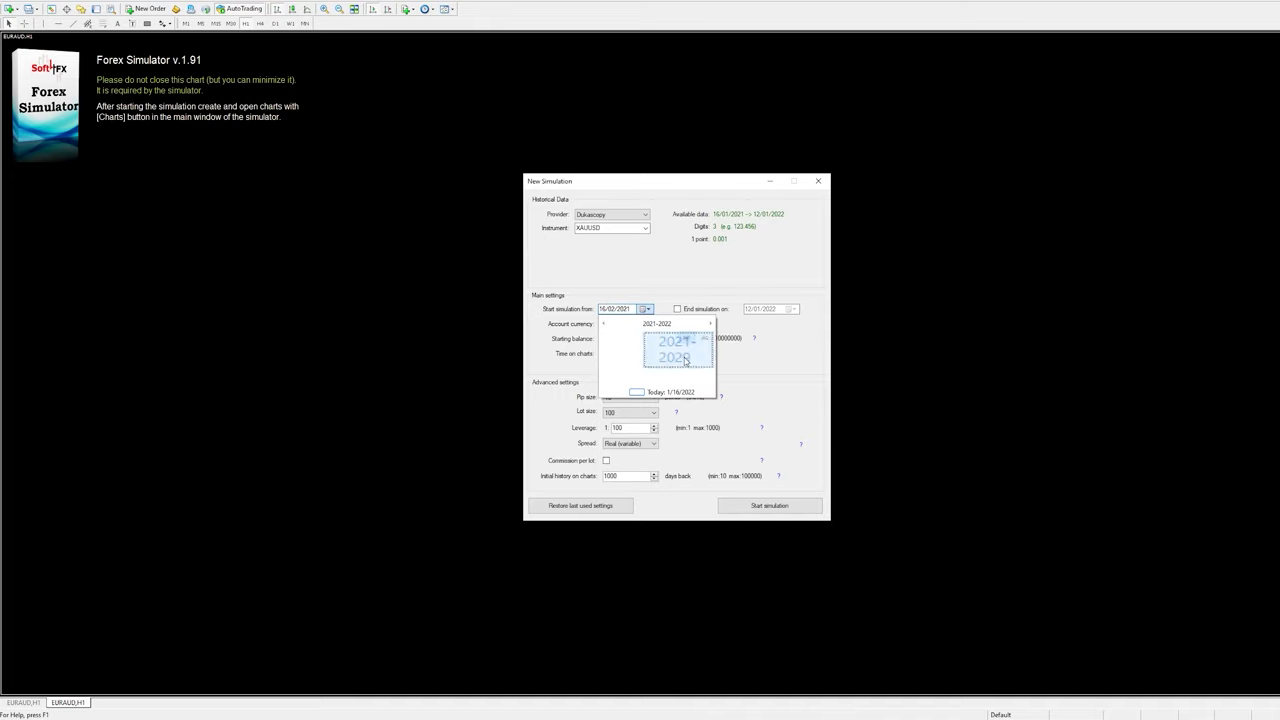
click(669, 341)
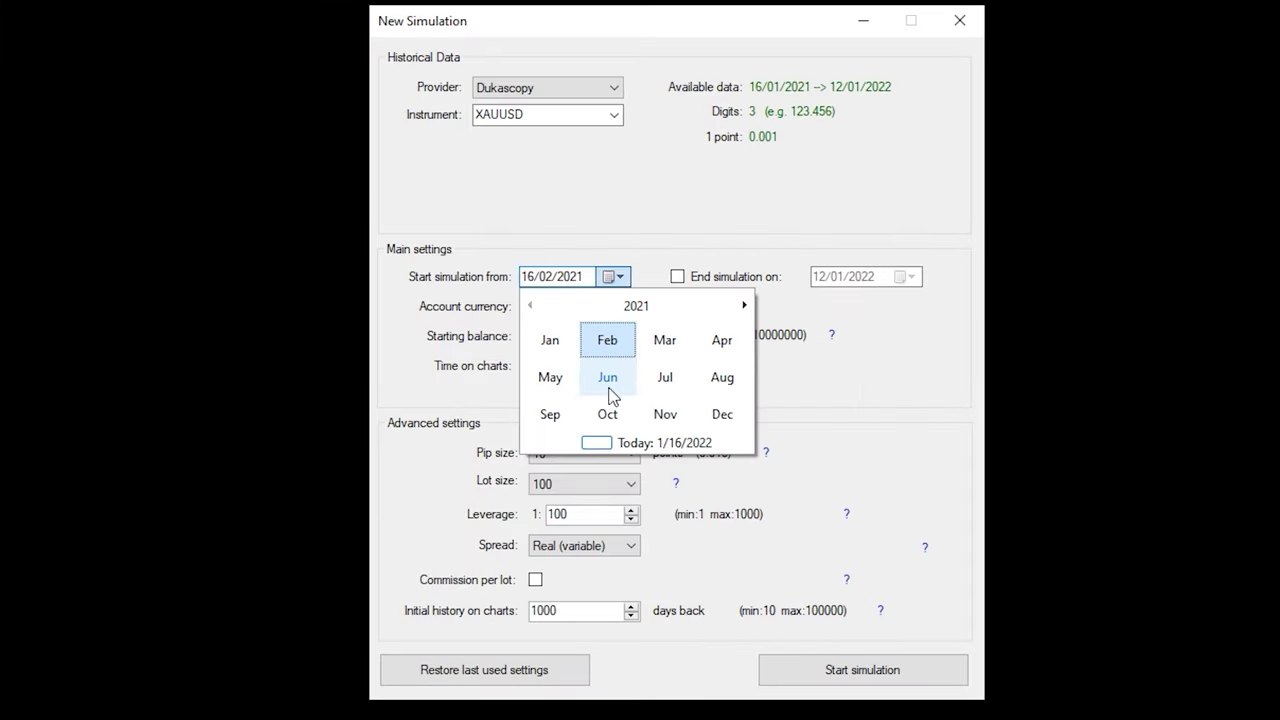
click(551, 341)
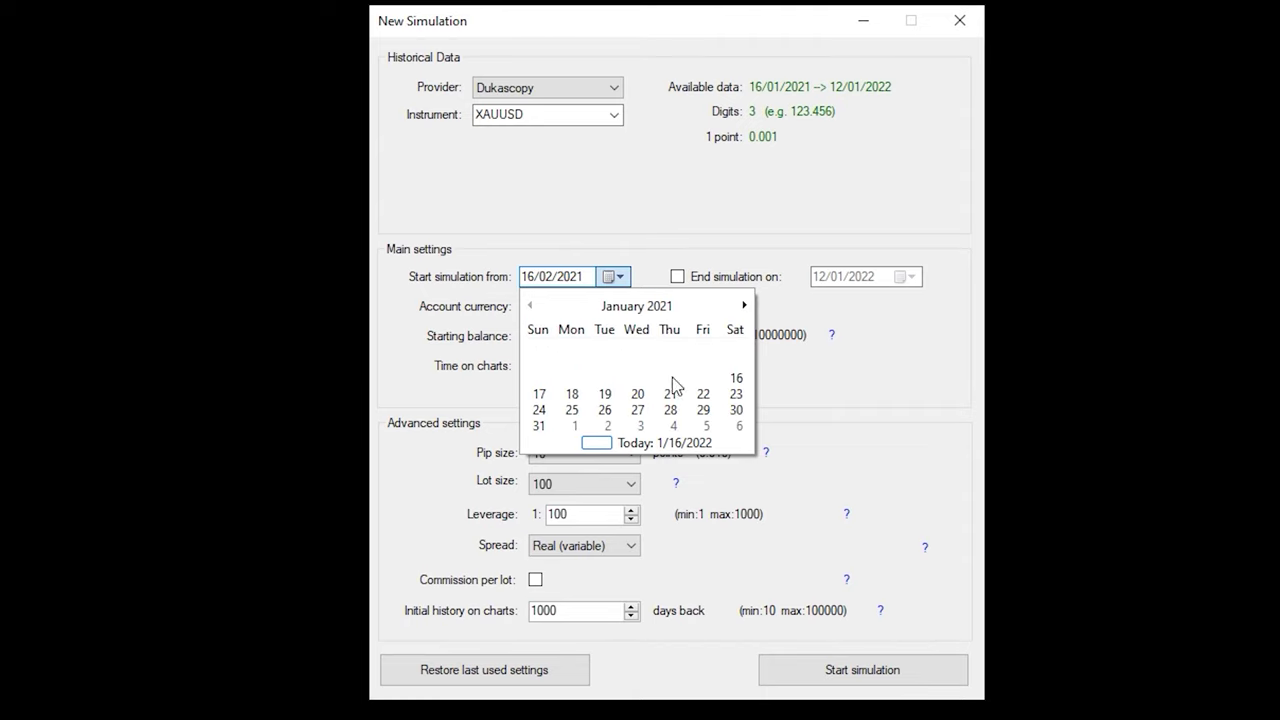
click(736, 378)
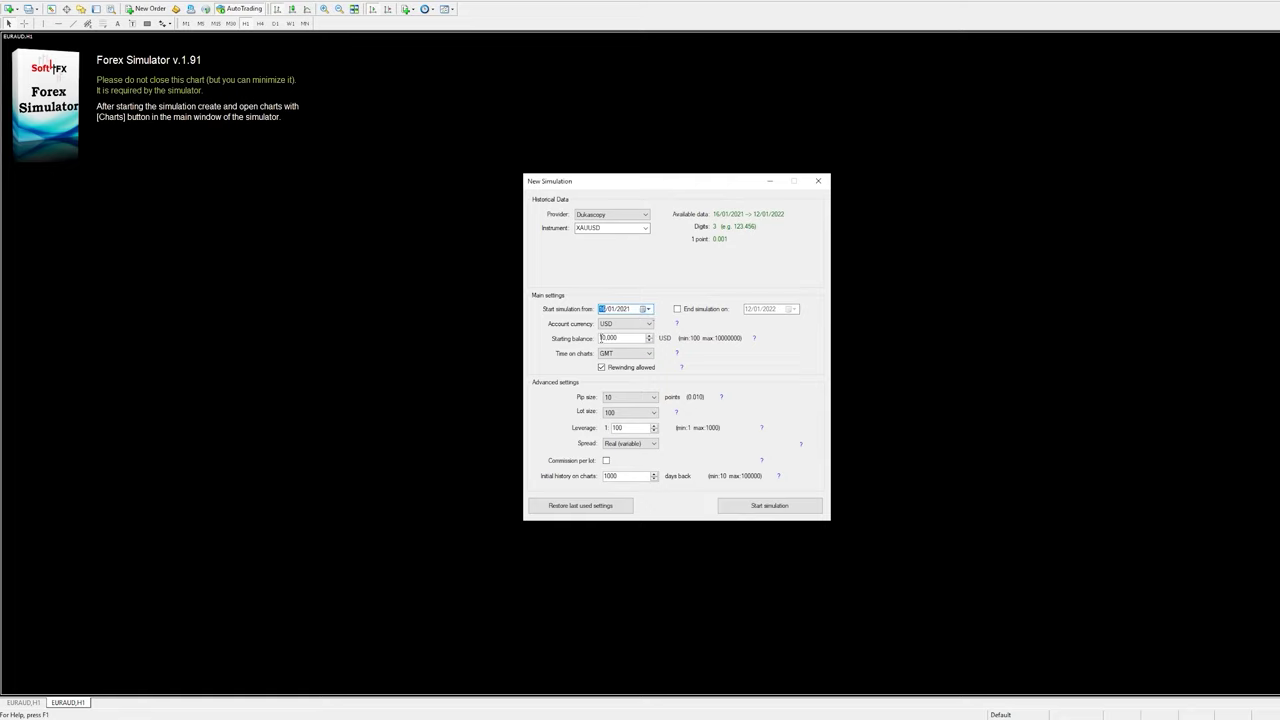
Step: Set the XAUUSD simulation's start date to 15 February 2021
click(646, 309)
click(650, 324)
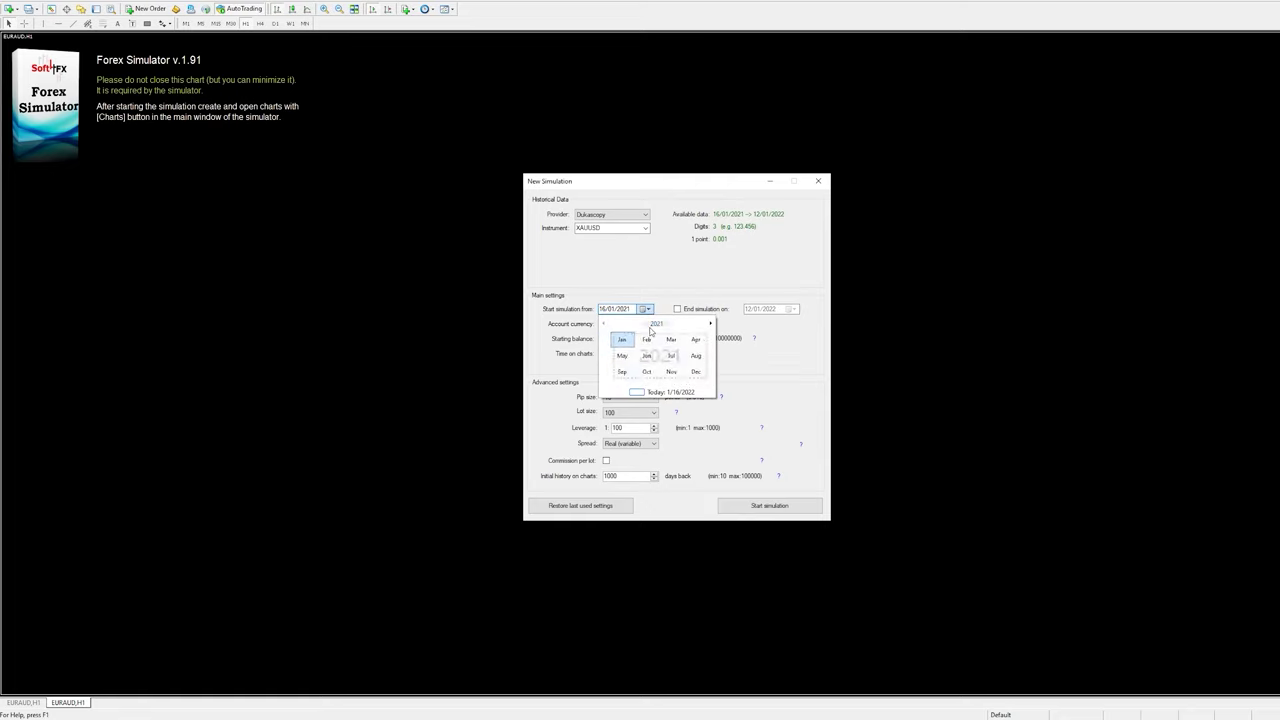
click(655, 324)
click(668, 342)
click(642, 341)
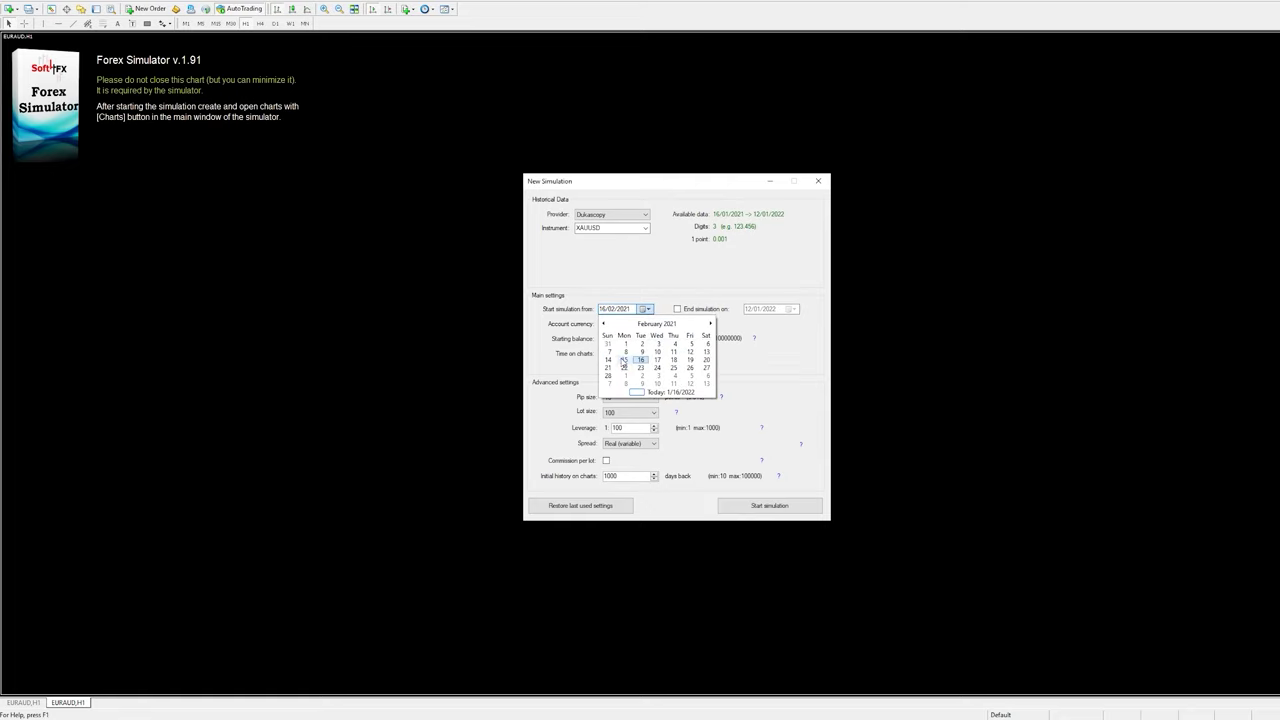
click(624, 358)
Step: Set the starting balance to 1000 USD and the time on charts to New York Close
key(Tab)
key(Tab)
text(1000)
click(625, 353)
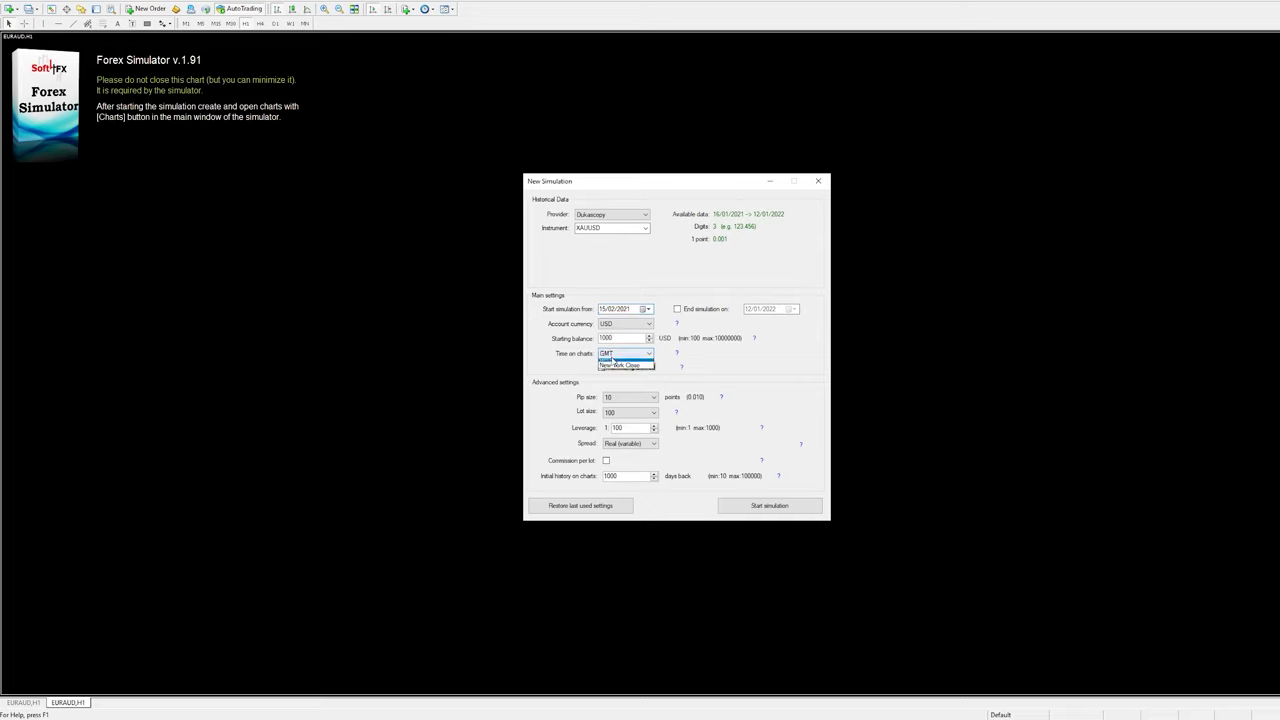
click(615, 367)
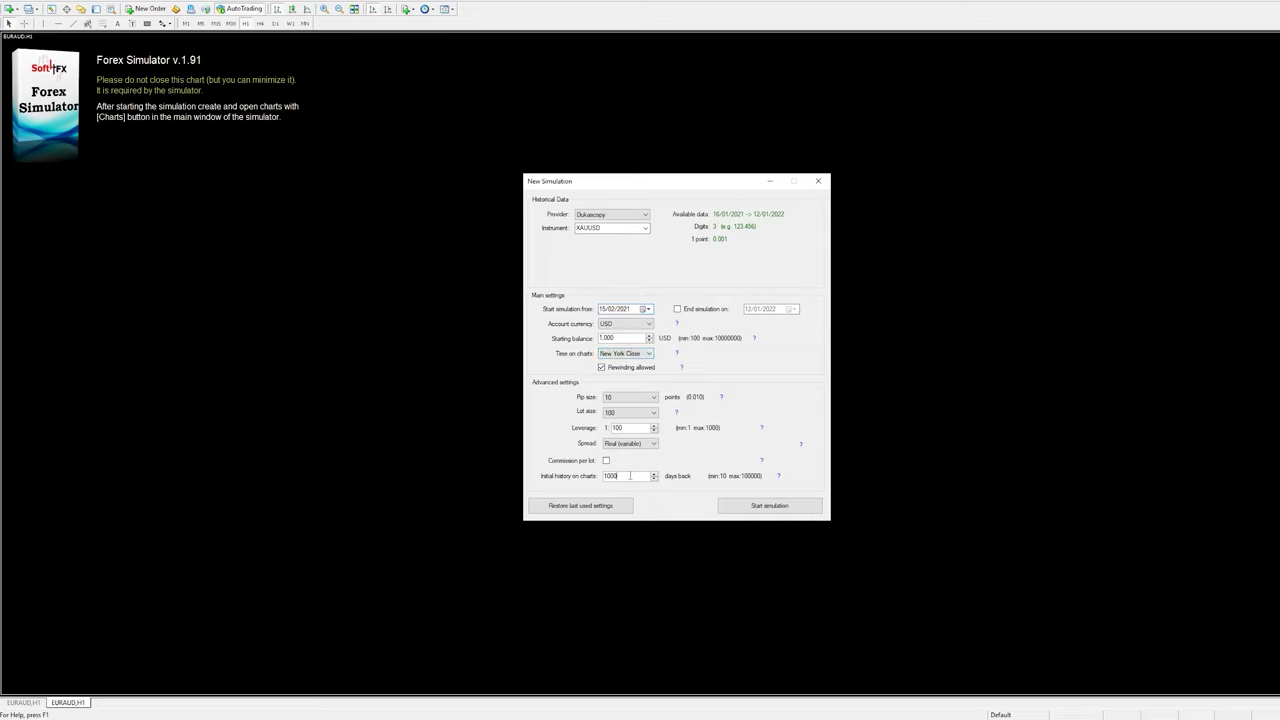
Step: Set the initial history on charts to 500 days back and start the simulation
drag(630, 476, 576, 469)
text(5)
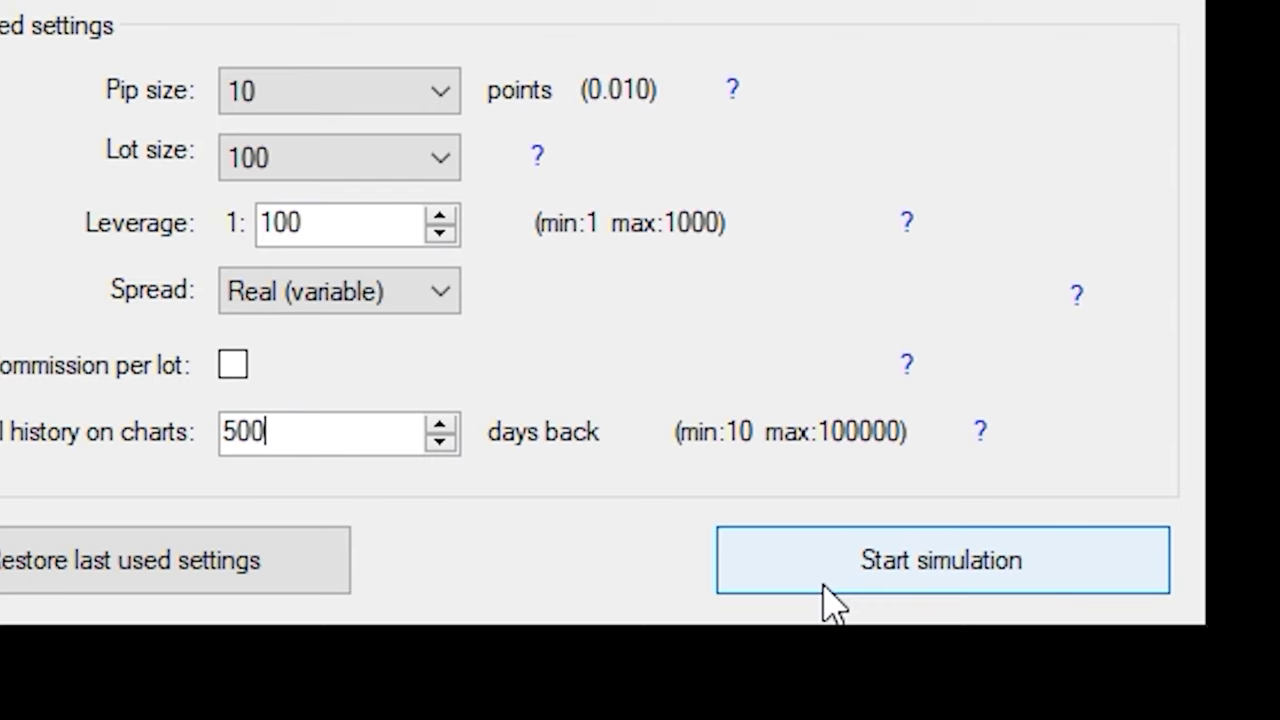
click(827, 600)
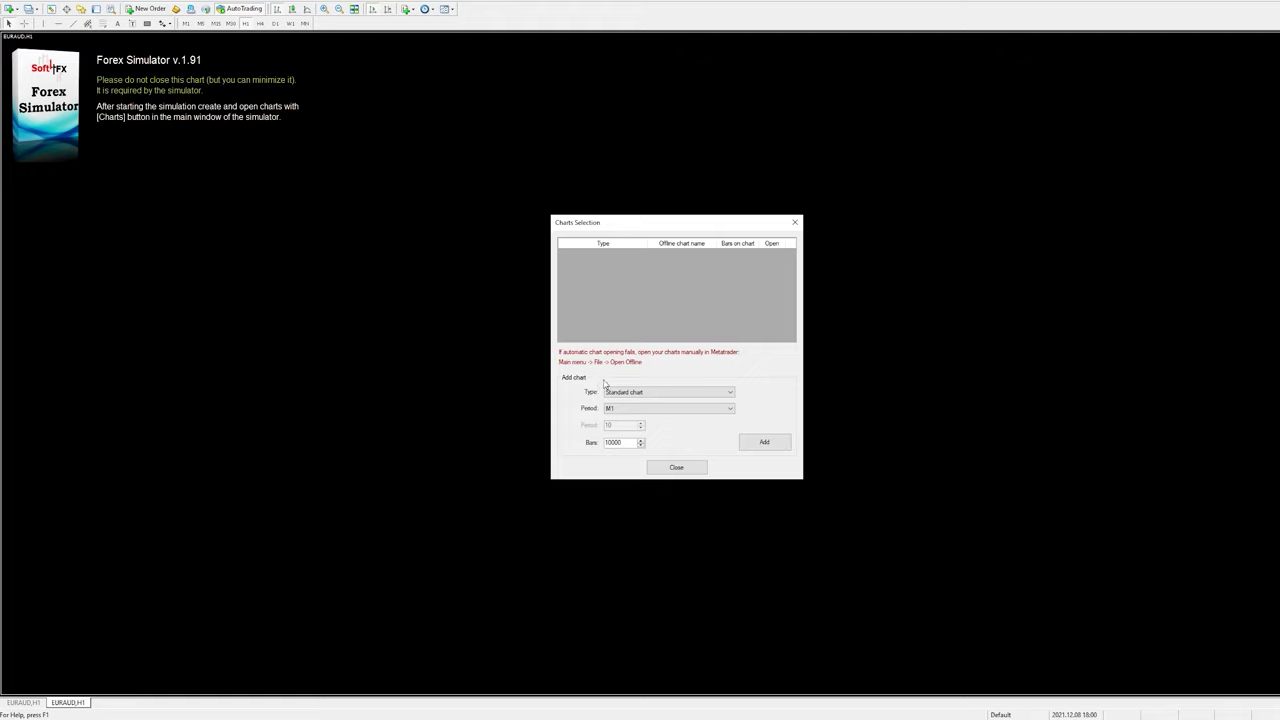
Step: Add a standard XAUUSD chart with a custom timeframe of 3 minutes and 10000 bars
click(612, 392)
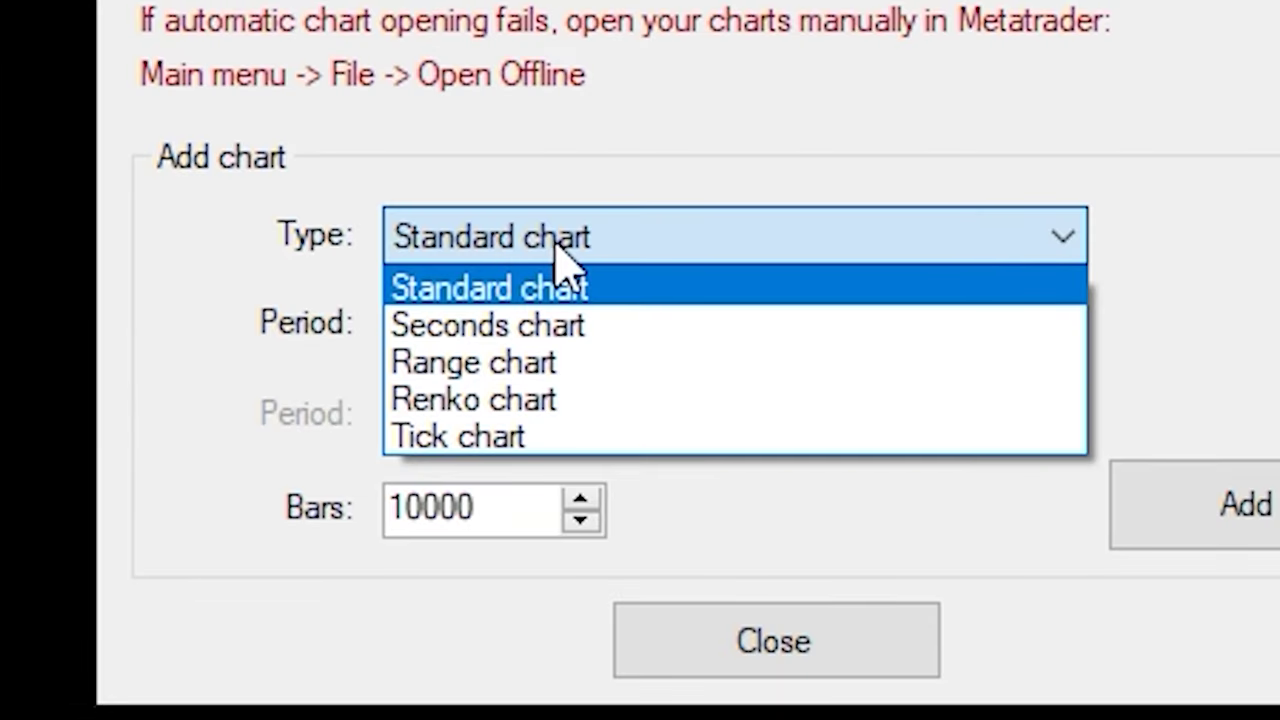
click(556, 240)
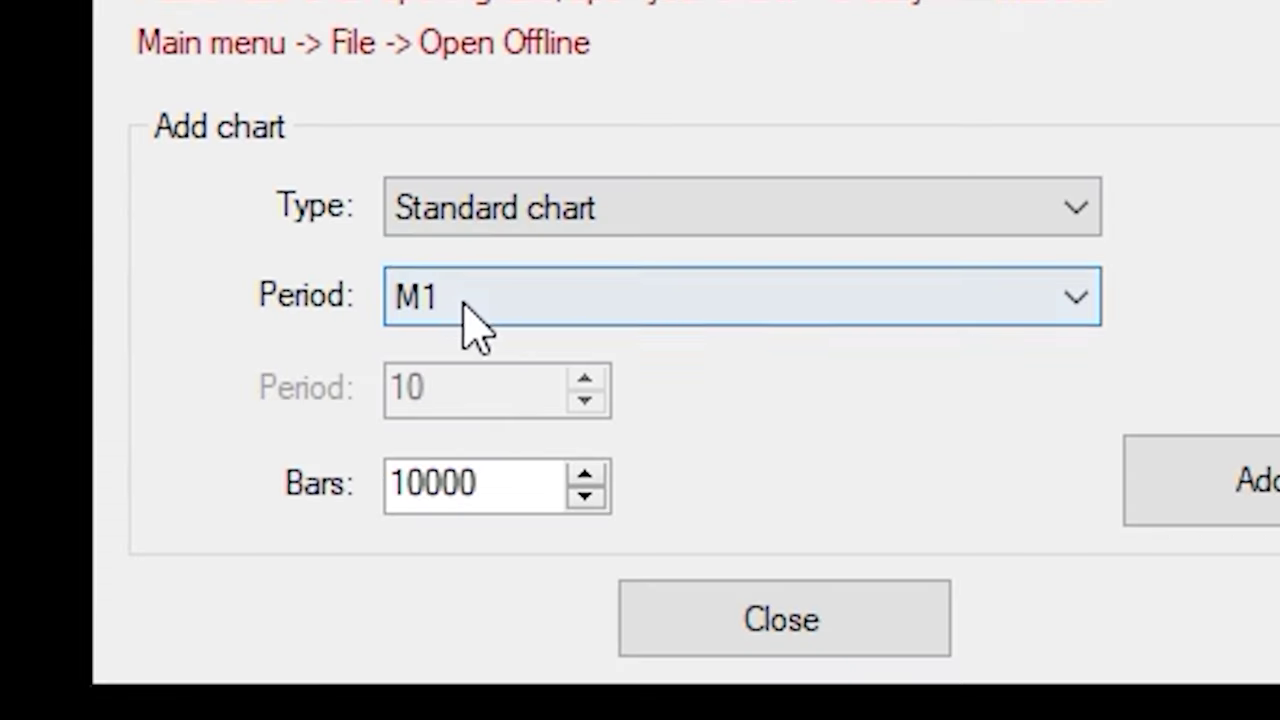
click(626, 409)
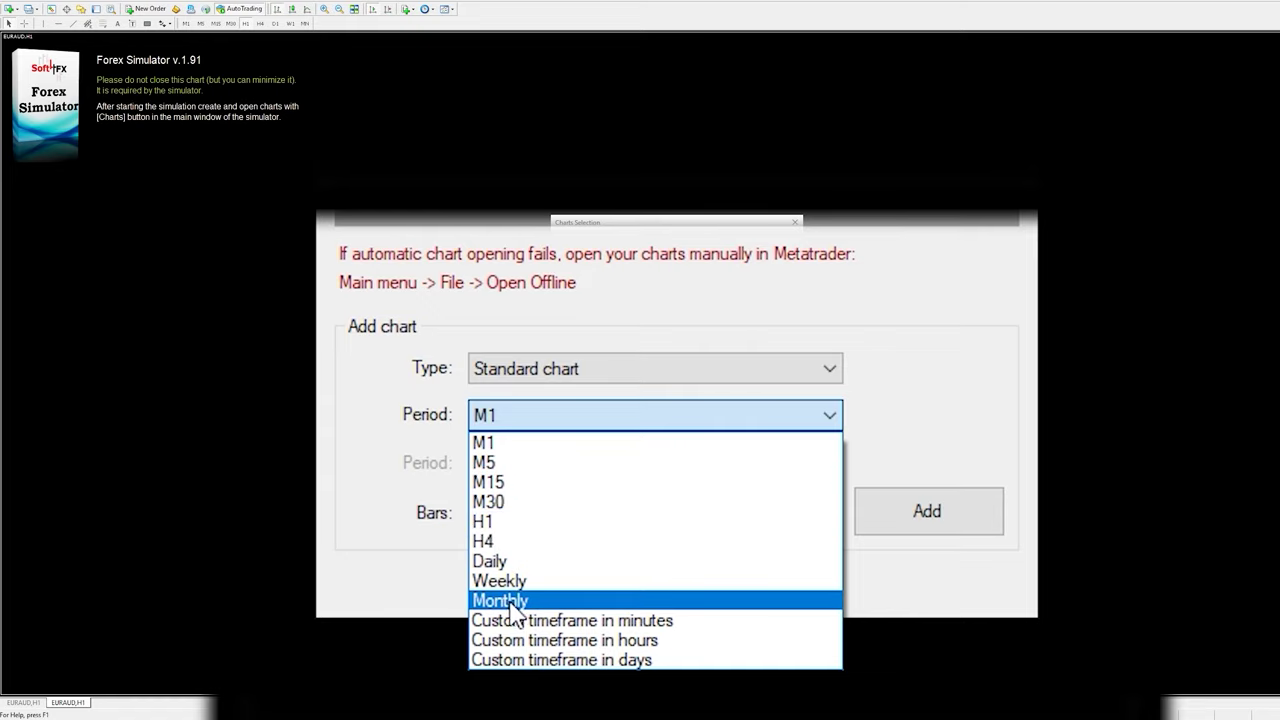
click(650, 626)
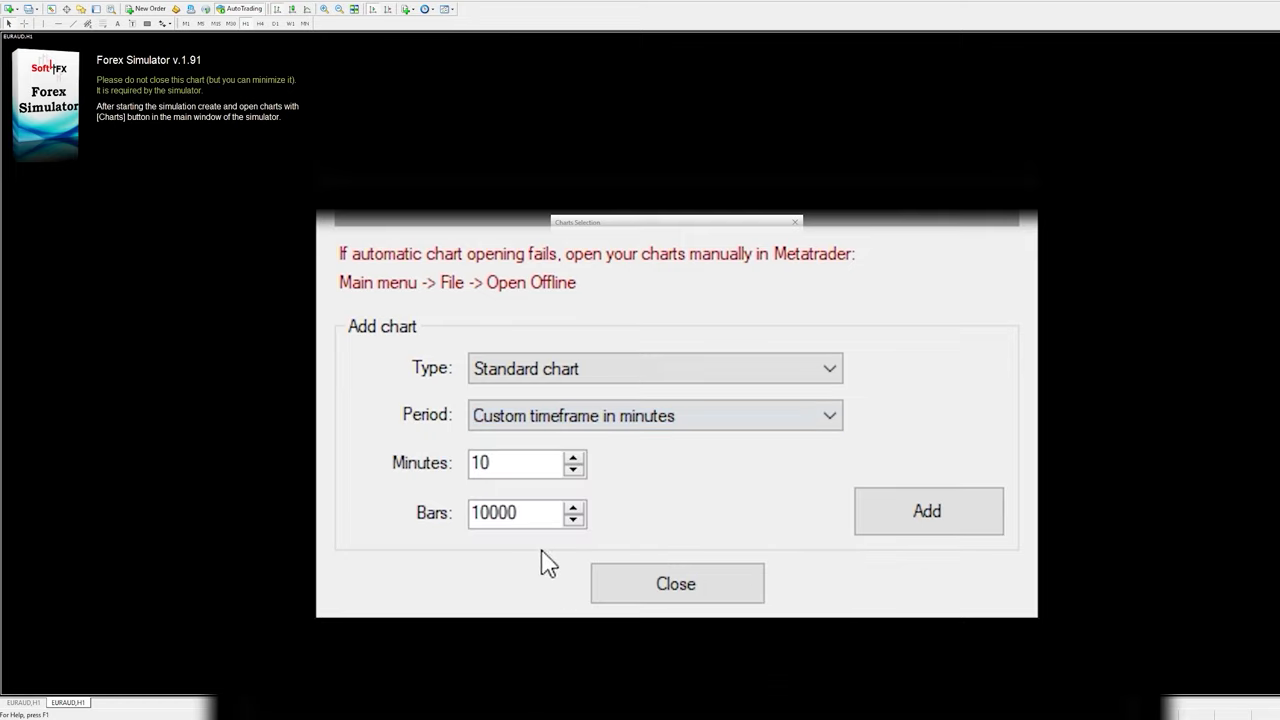
drag(496, 462, 430, 478)
text(3)
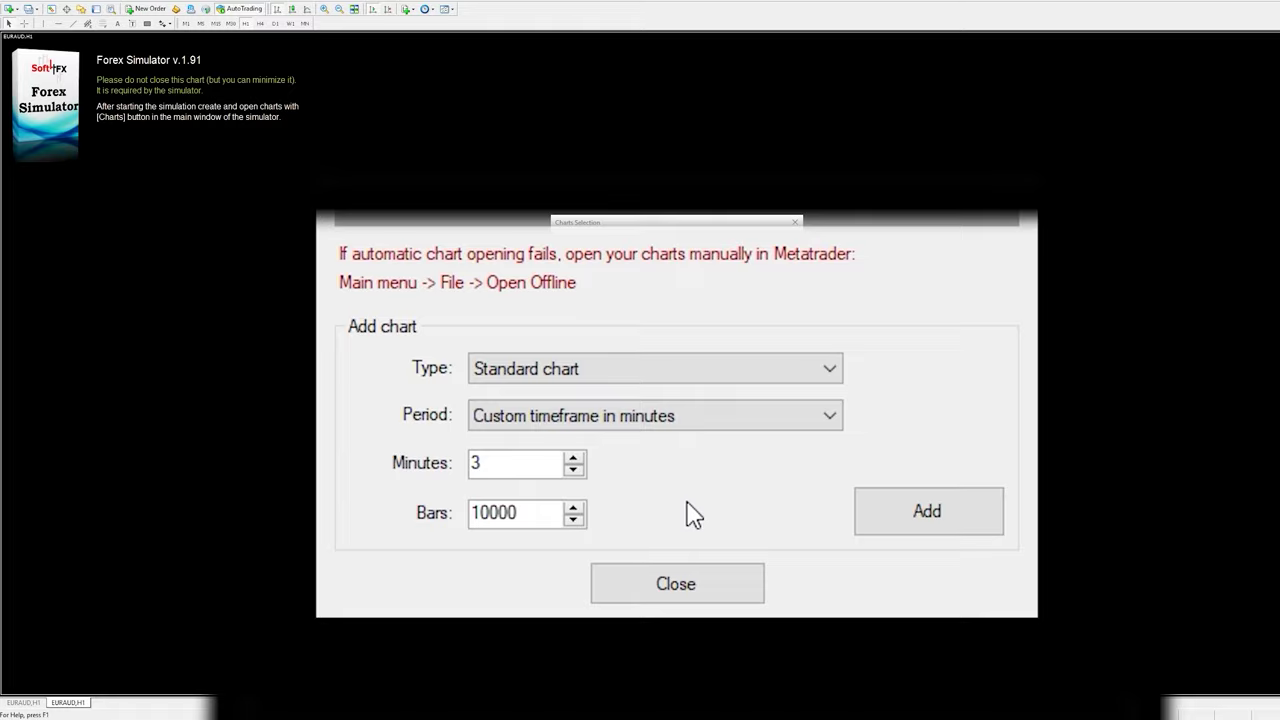
key(Return)
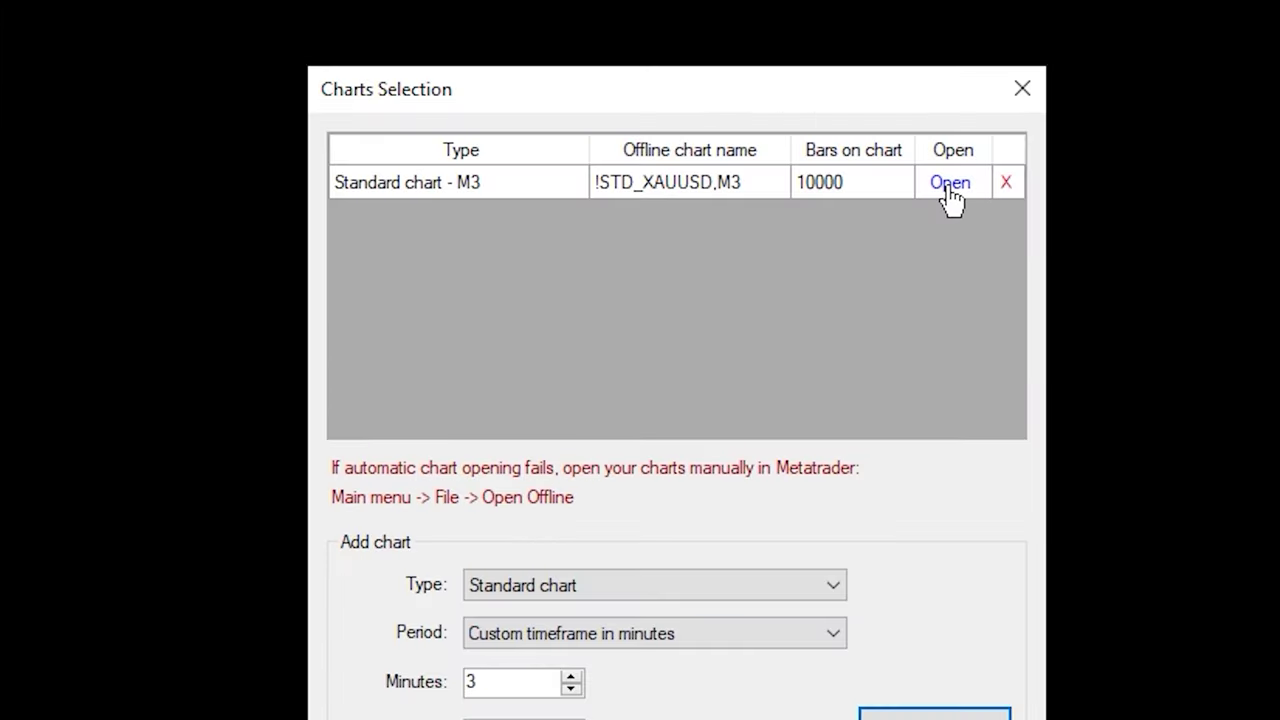
Step: Open the XAUUSD M3 chart, close the chart selection and move the simulator panel clear of the latest candles
click(948, 184)
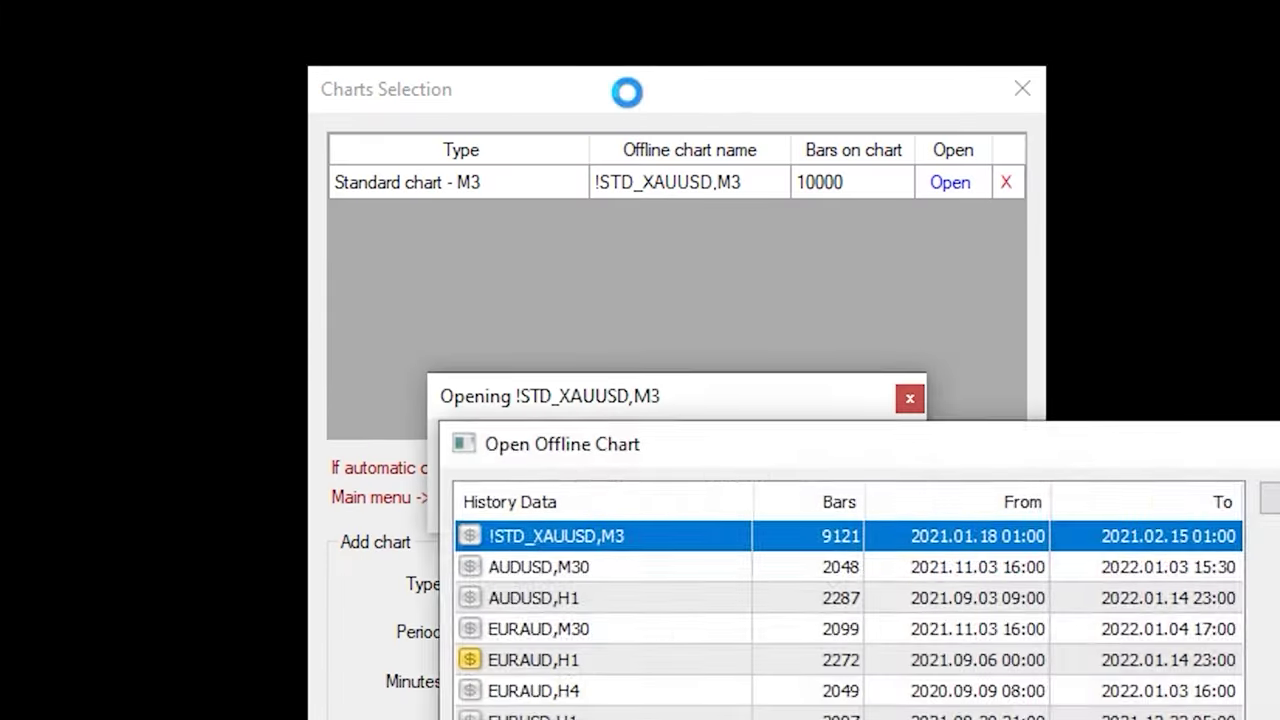
drag(516, 225, 405, 215)
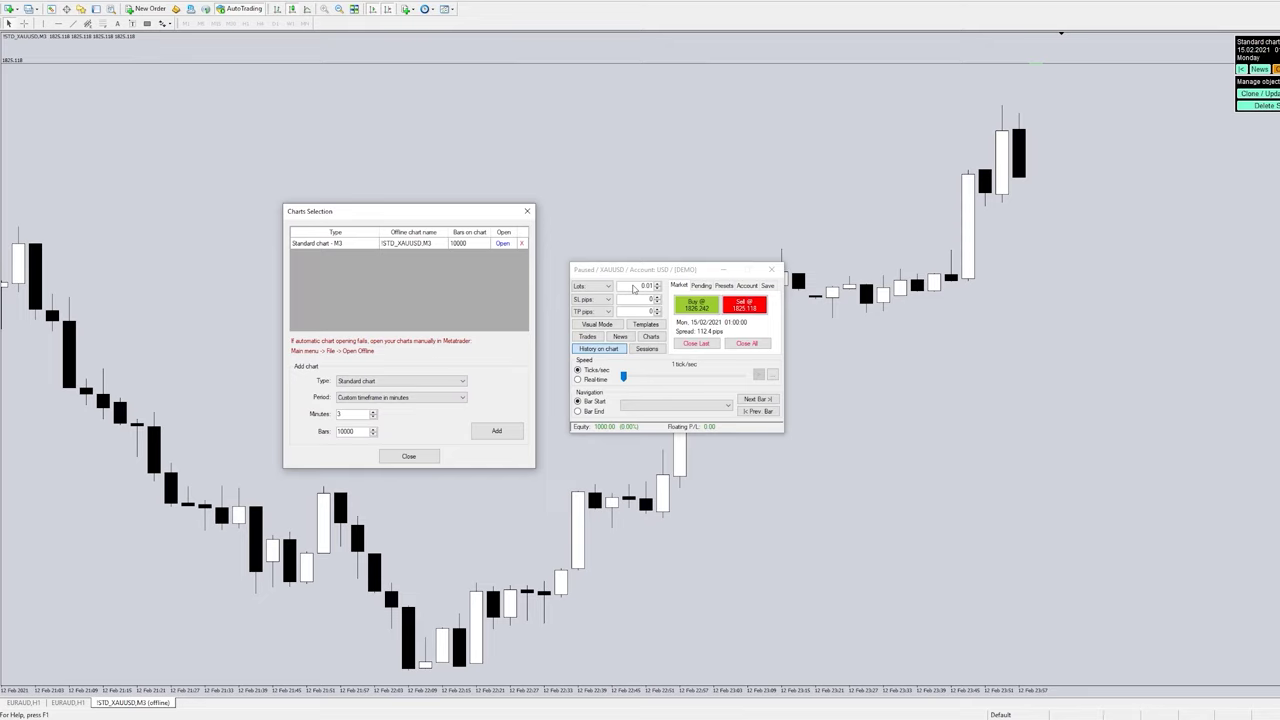
click(527, 211)
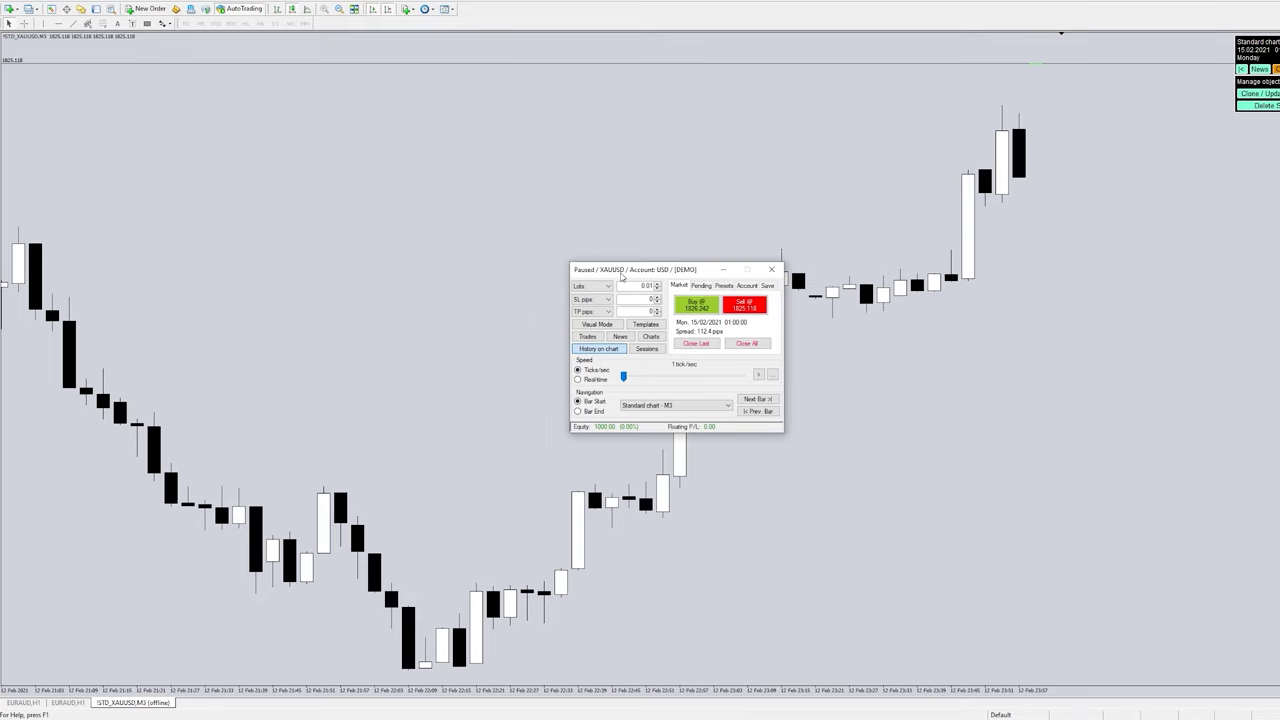
drag(640, 269, 459, 252)
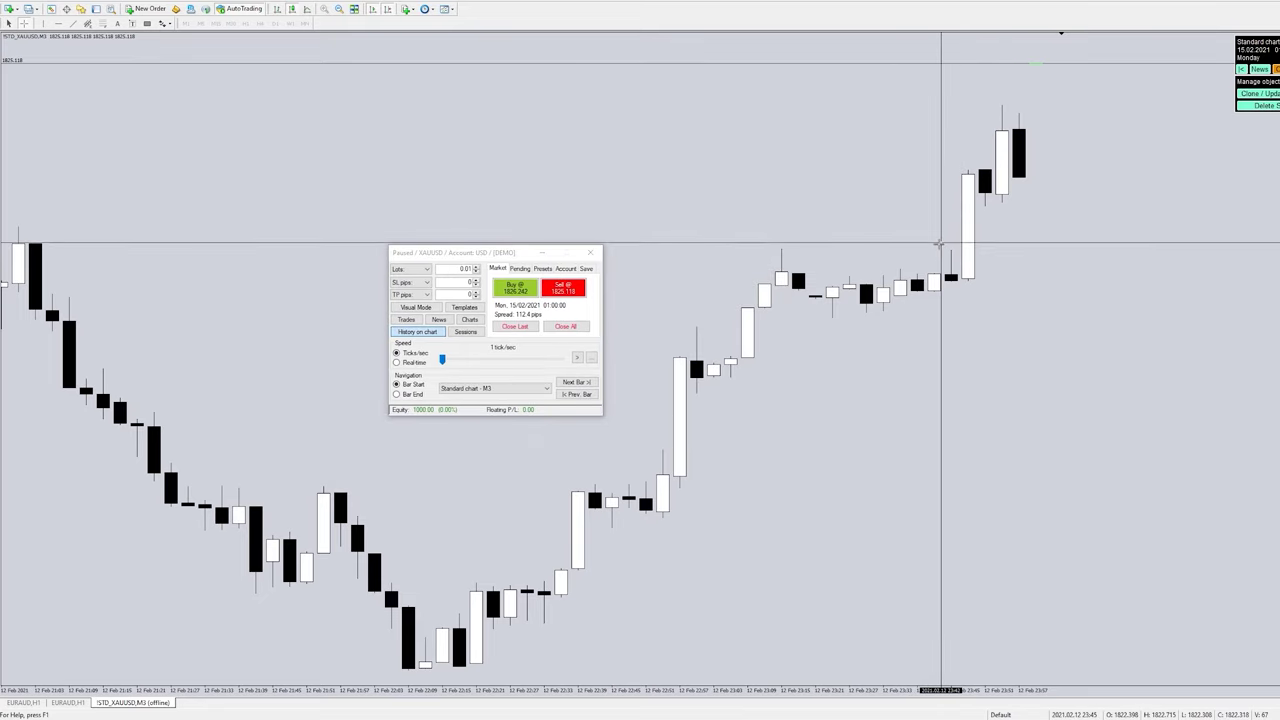
Step: Advance the simulation by seven bars on the M3 chart
click(559, 381)
click(559, 381)
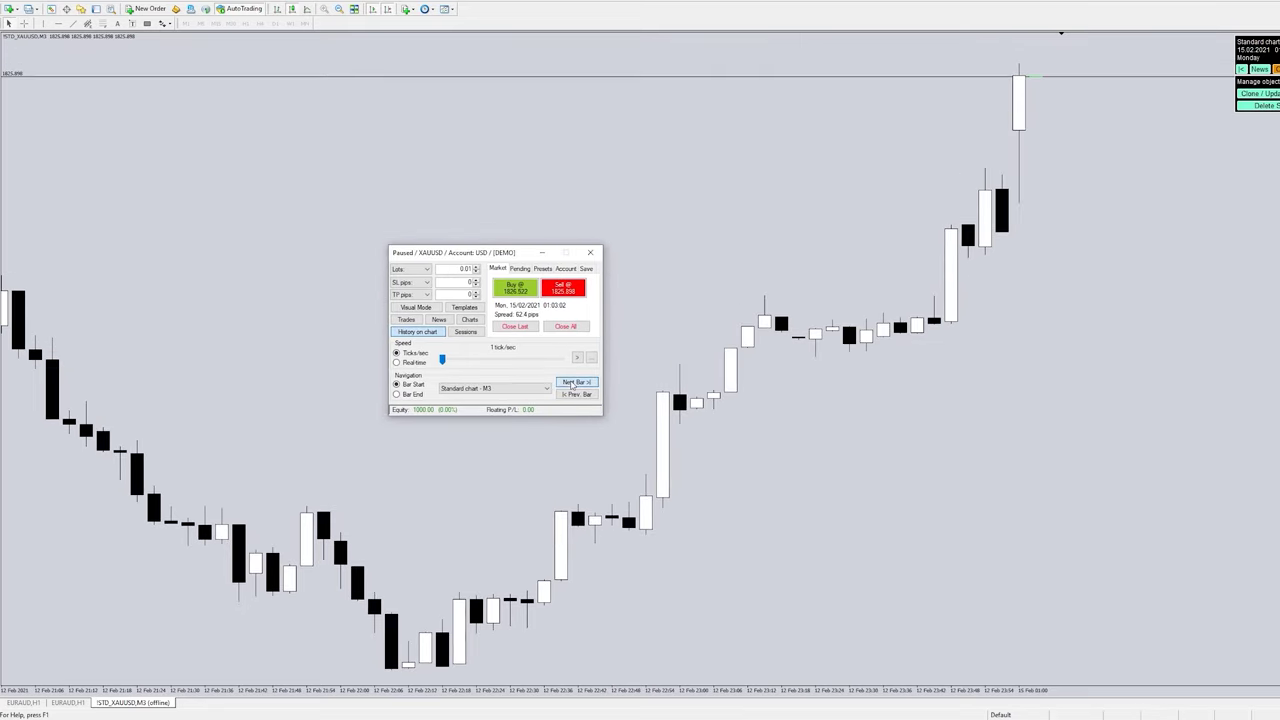
click(559, 381)
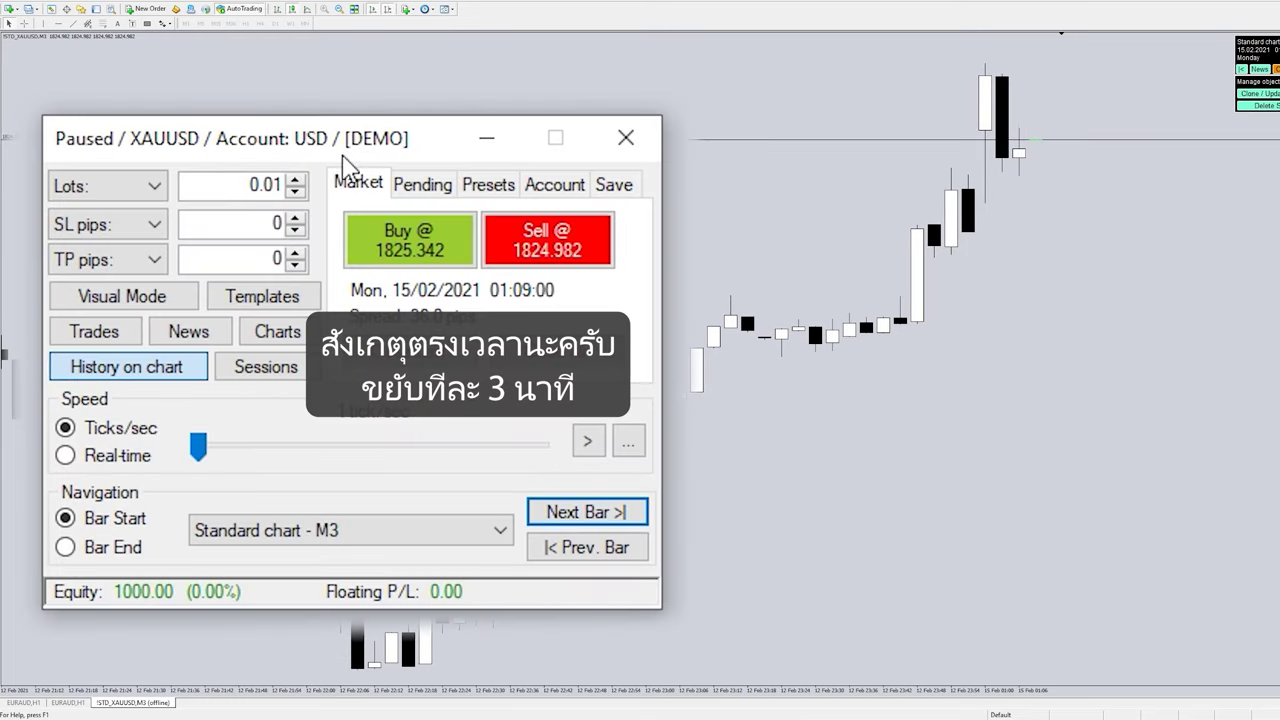
click(620, 512)
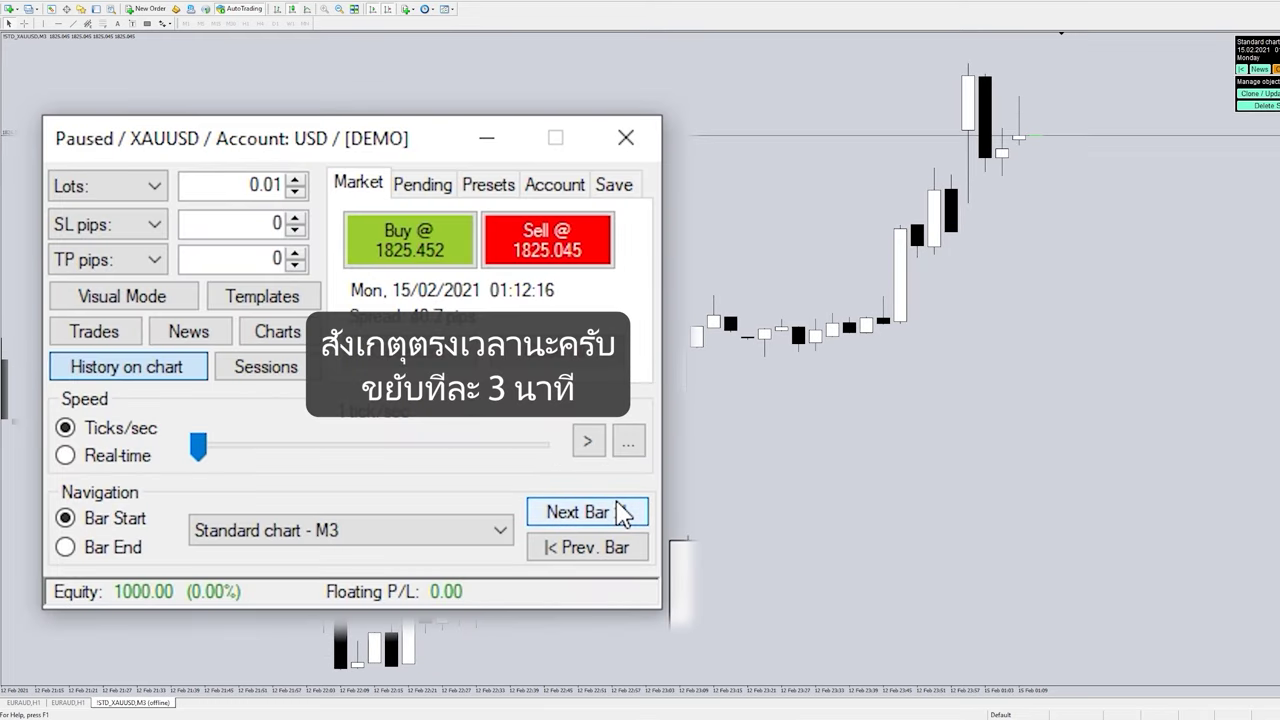
click(620, 512)
click(620, 512)
click(620, 512)
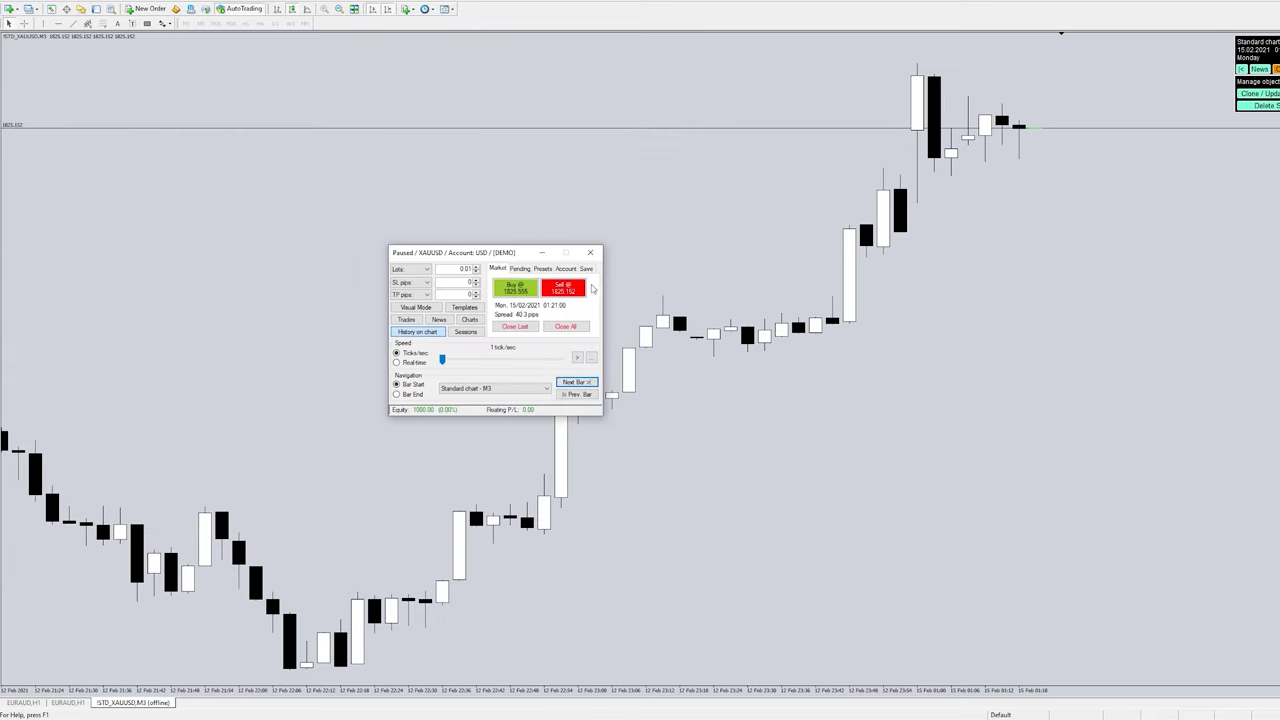
Step: Add a standard XAUUSD M1 chart with 10000 bars, open it and close the chart selection
click(469, 319)
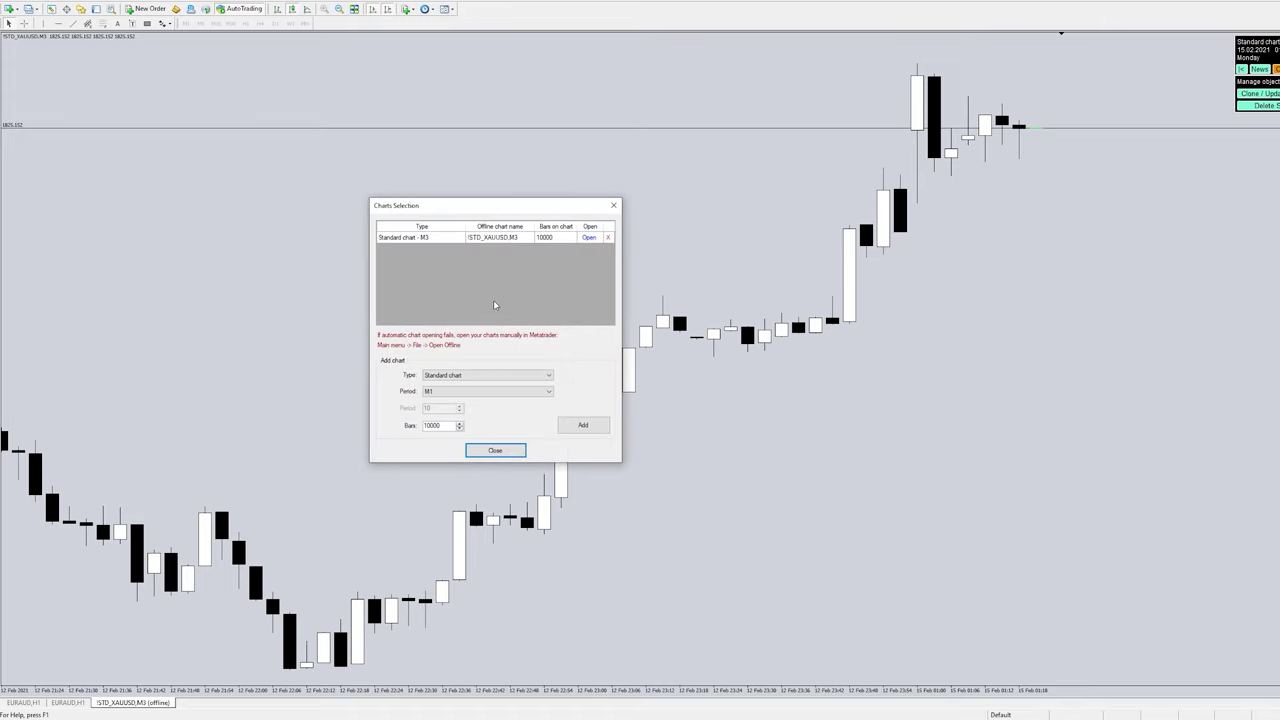
click(481, 392)
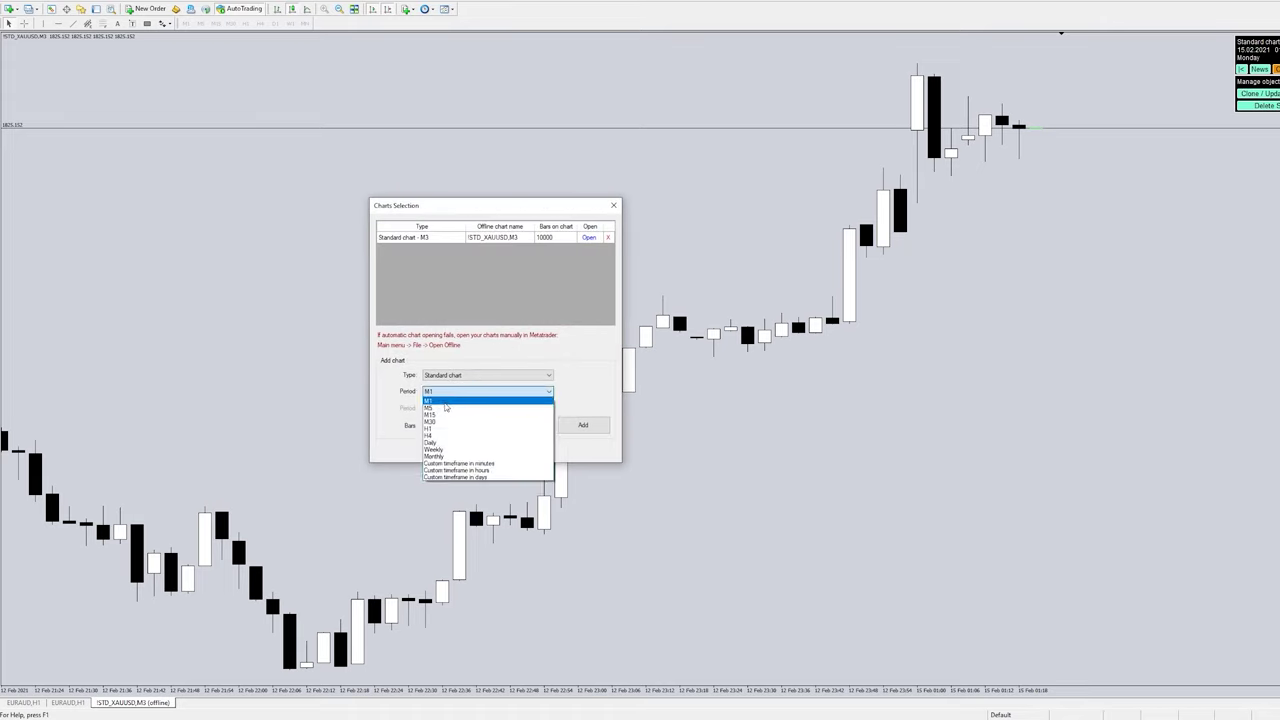
click(445, 402)
click(451, 394)
click(442, 403)
click(572, 430)
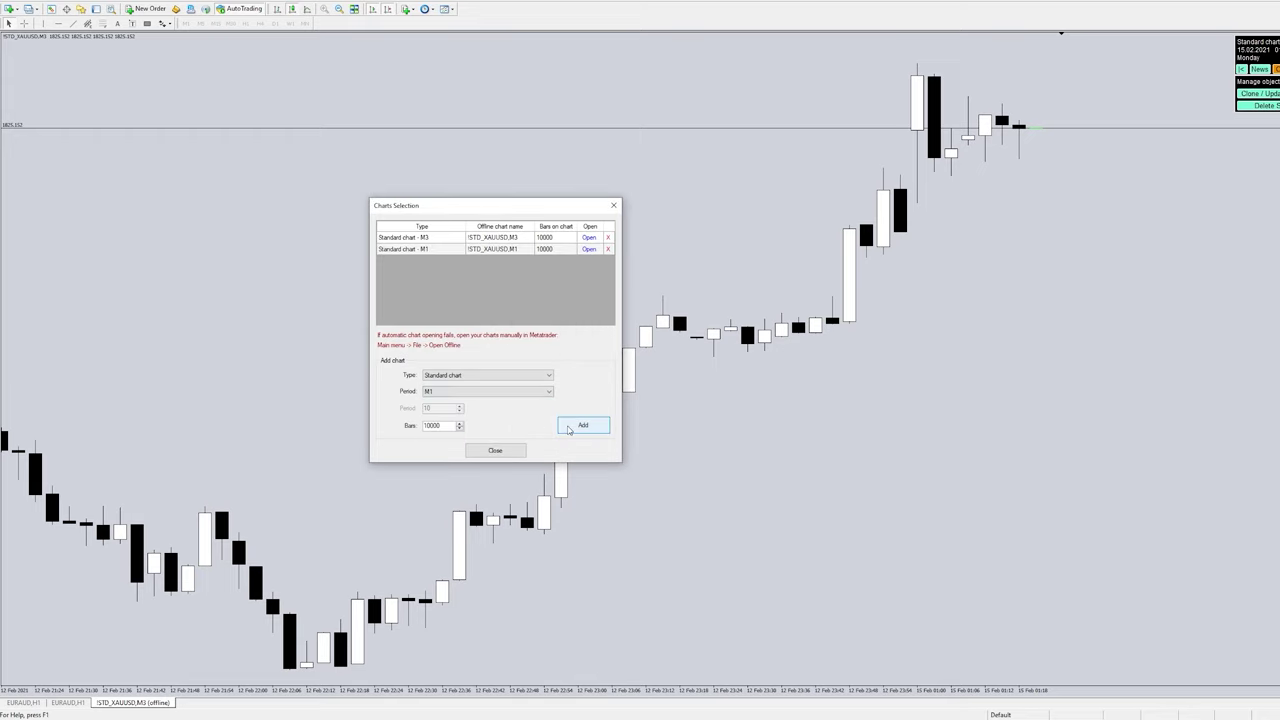
click(589, 249)
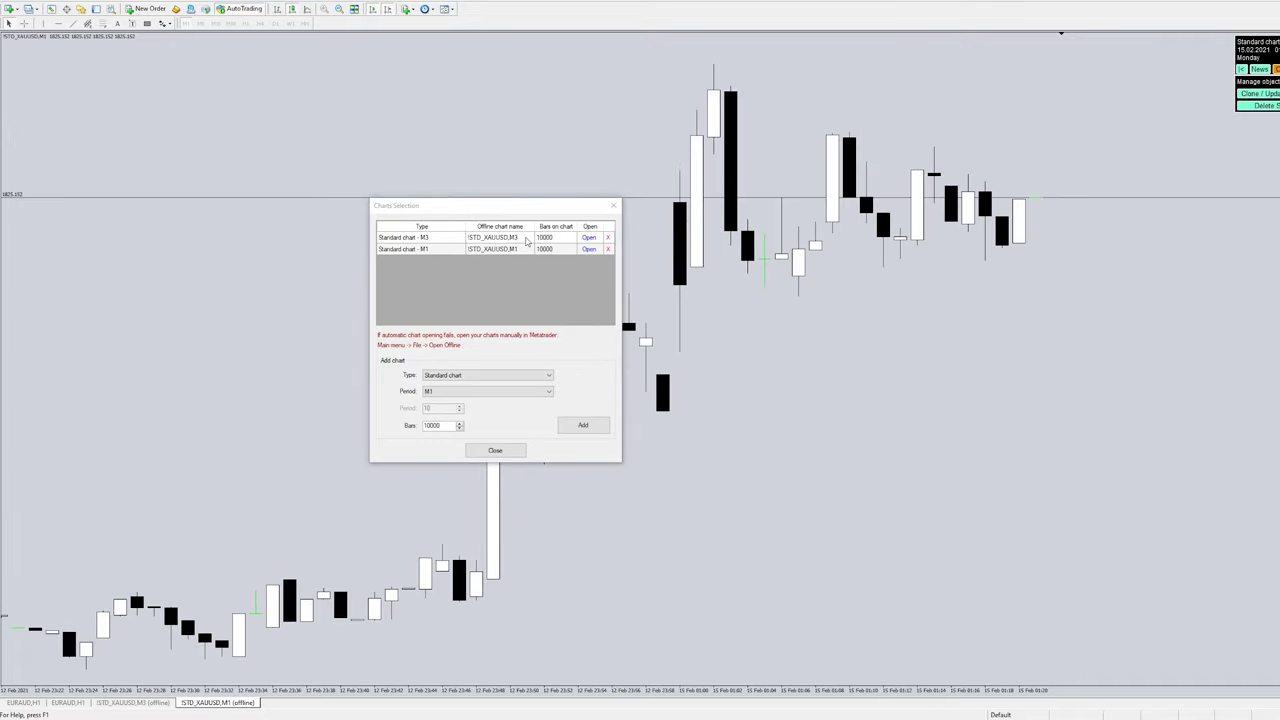
click(612, 206)
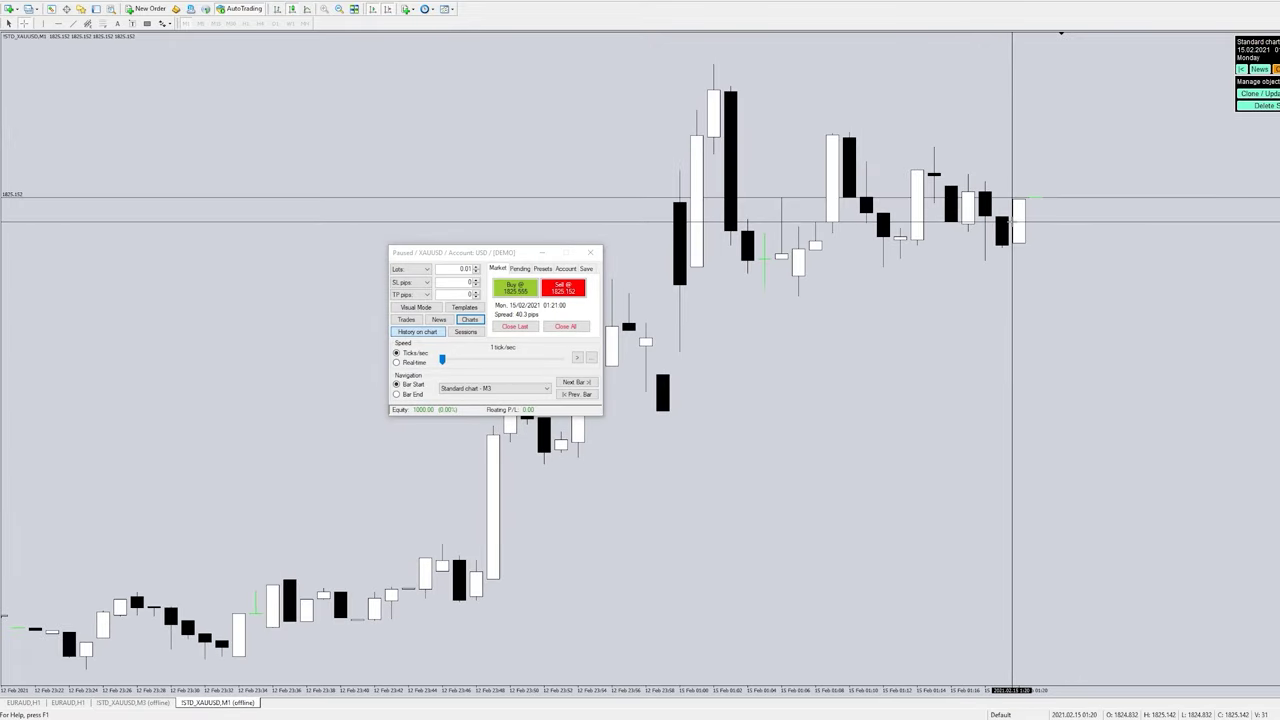
click(1012, 220)
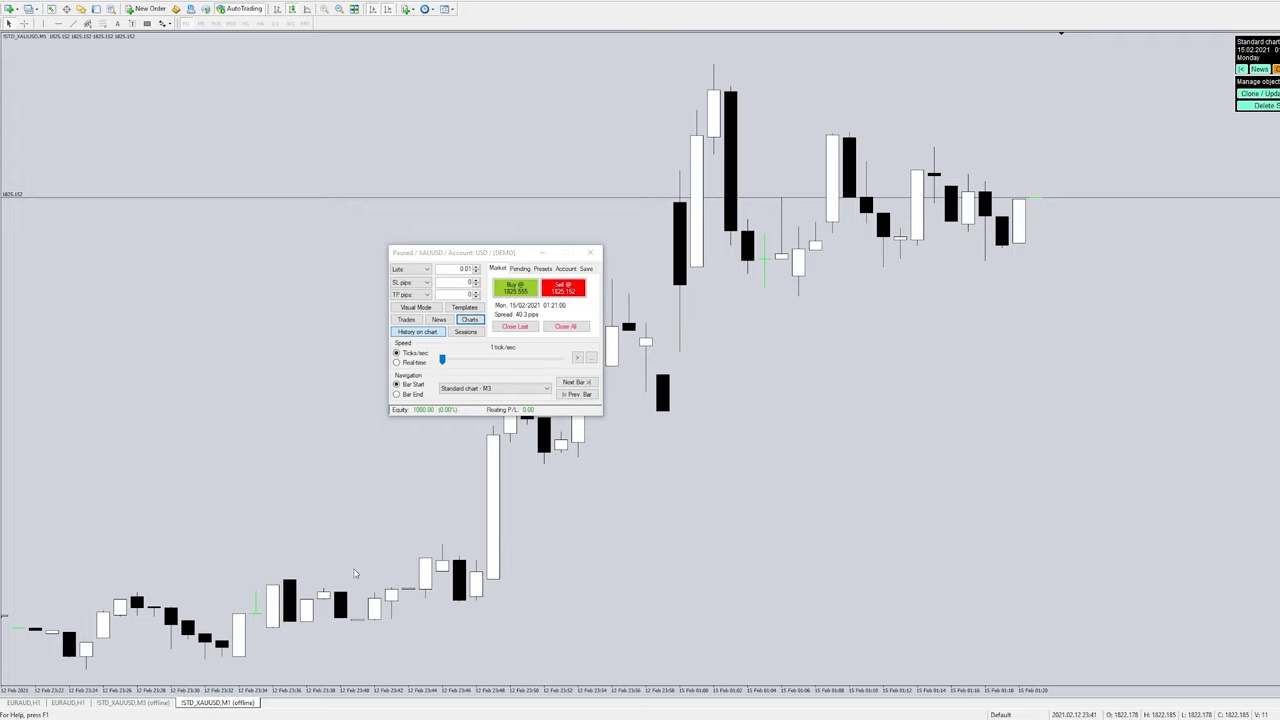